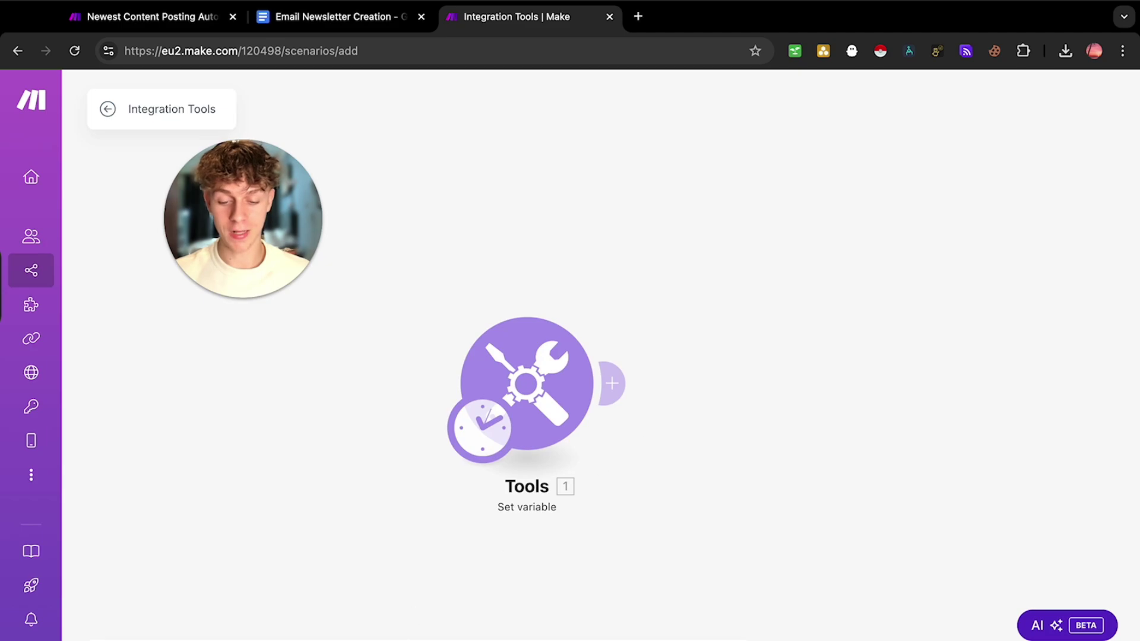
Save the scenario and add an RSS "Retrieve RSS feed items" module after the Tools module
click(394, 638)
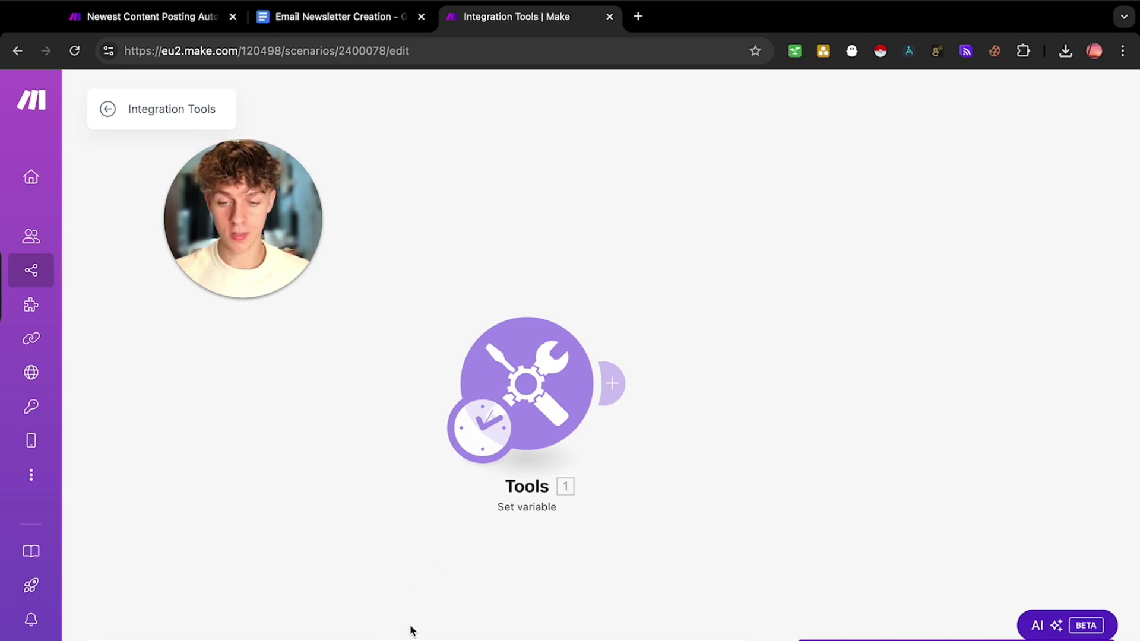
right_click(648, 576)
click(617, 384)
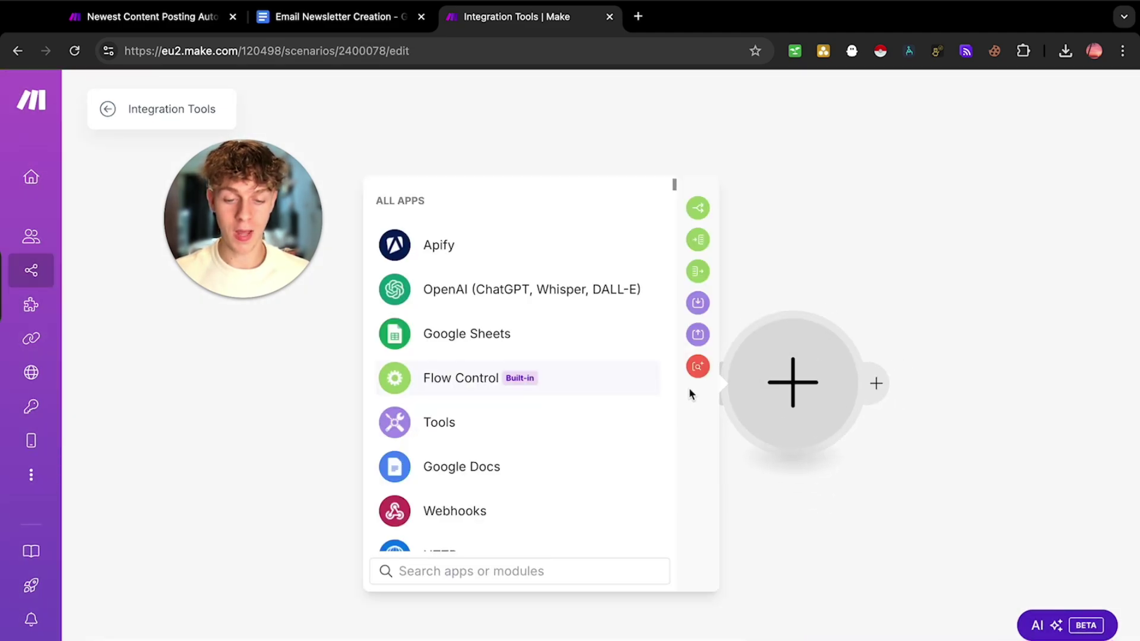
text(rss)
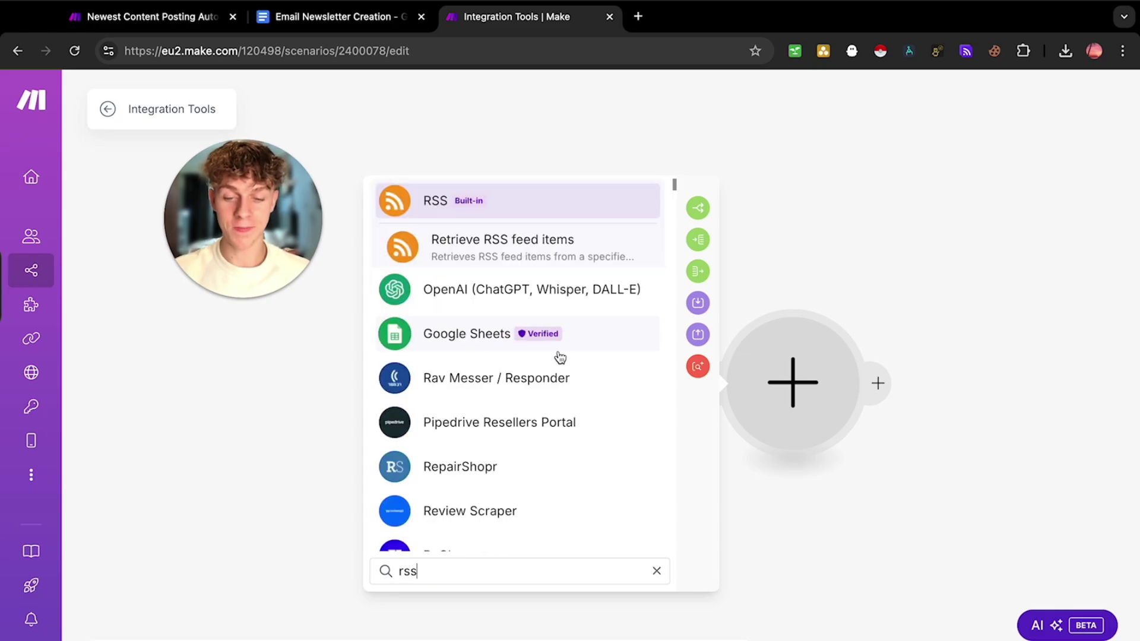
click(522, 252)
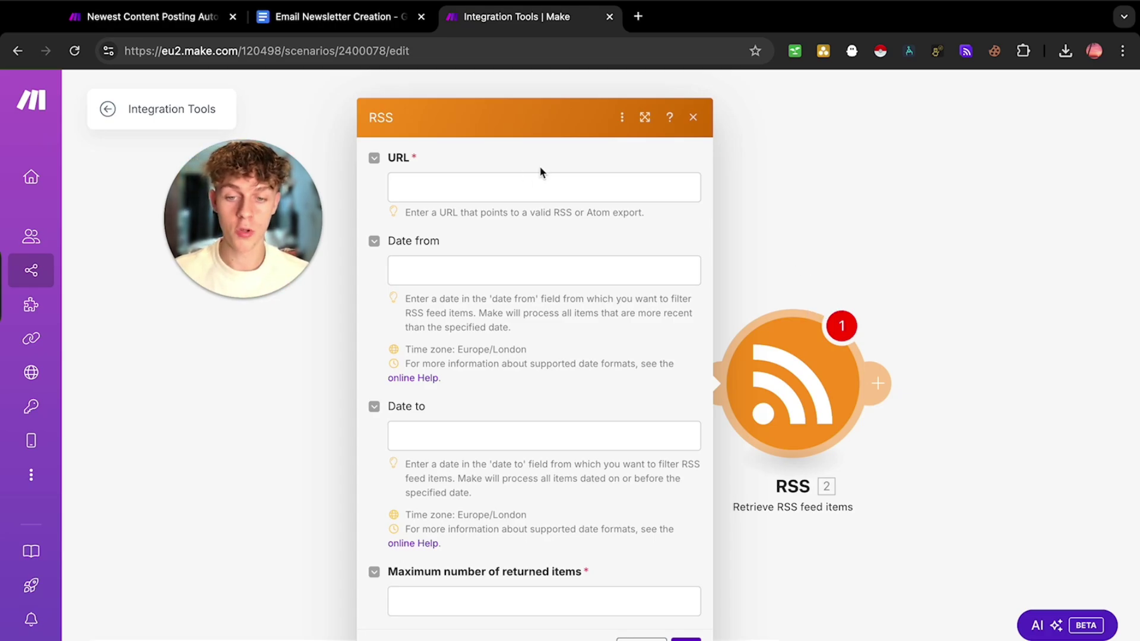
Open rss.app in a new browser tab and go to the account's feeds area for creating a new feed
click(634, 17)
text(rss)
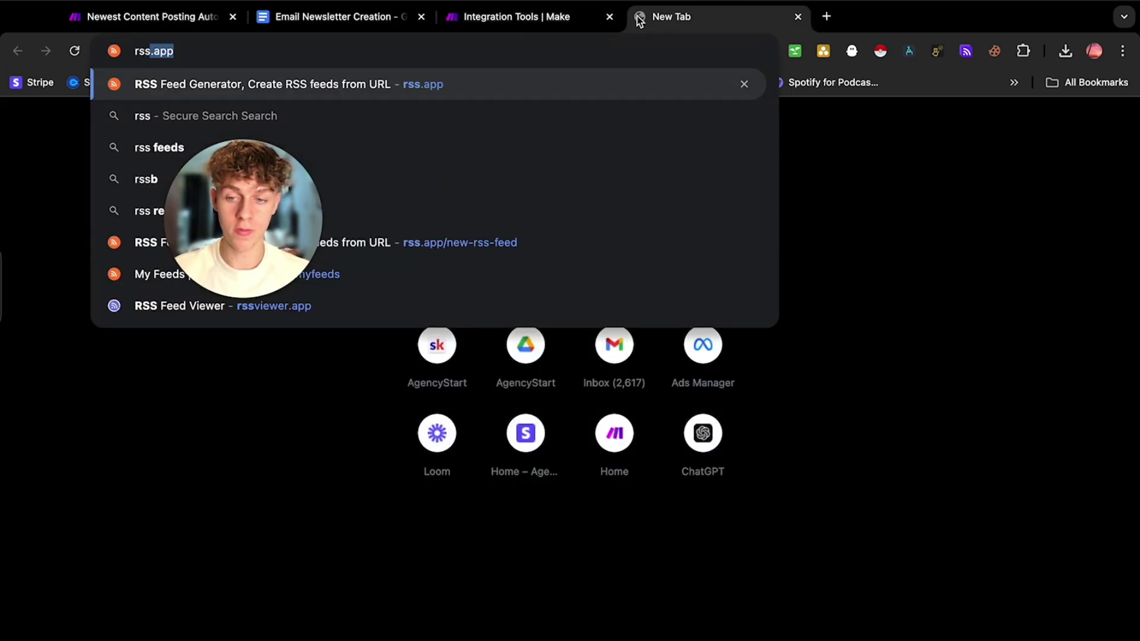
key(Return)
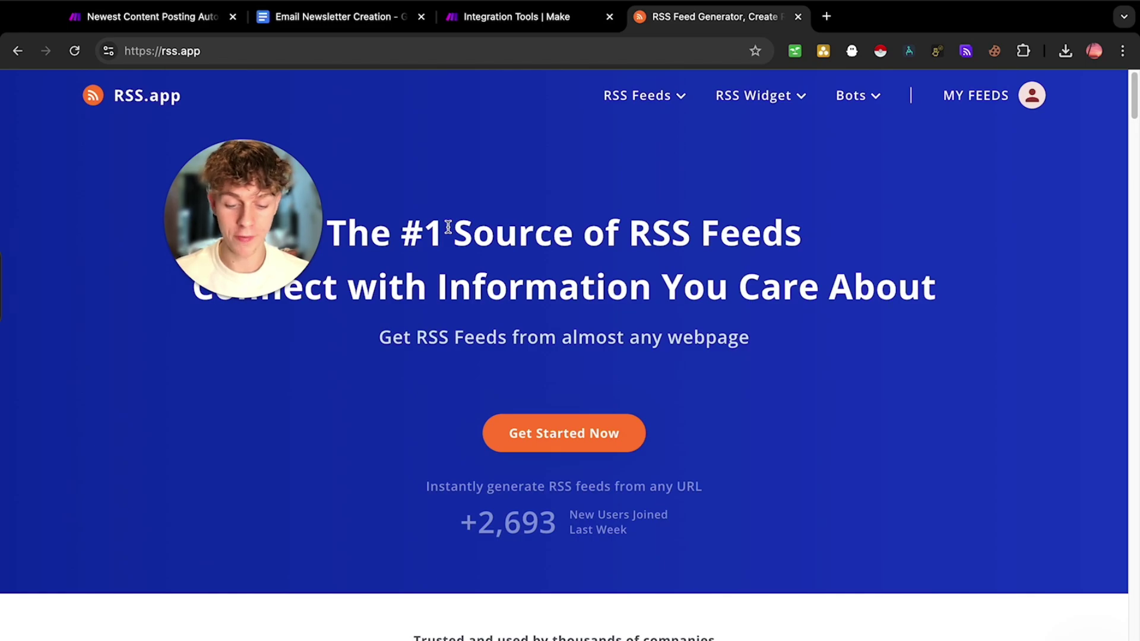
click(962, 98)
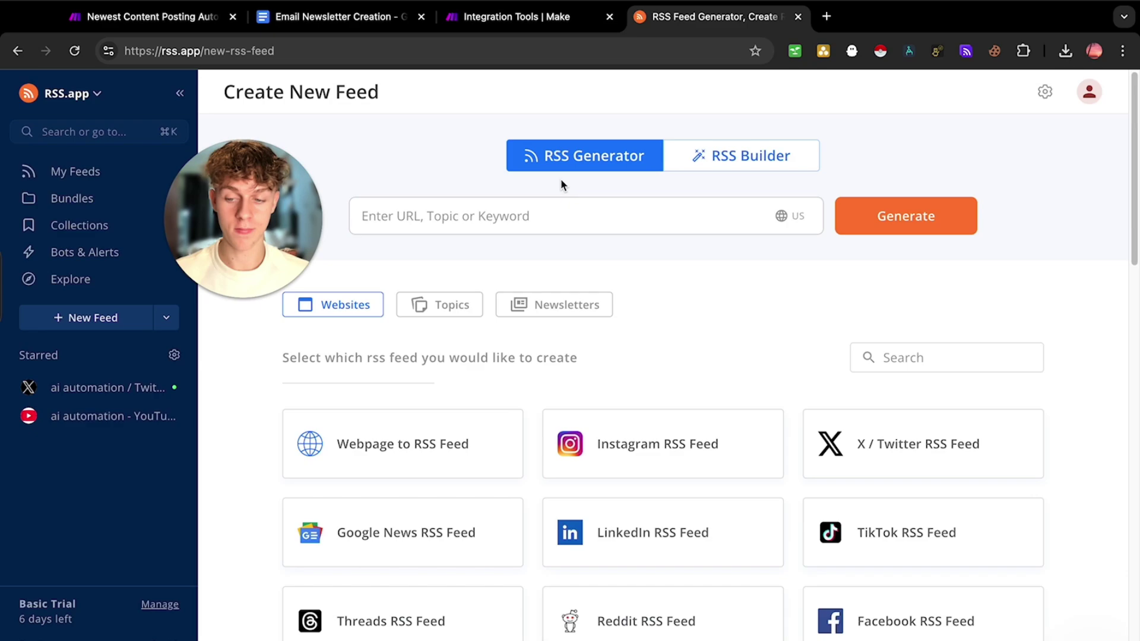
scroll(417, 166, down, 3)
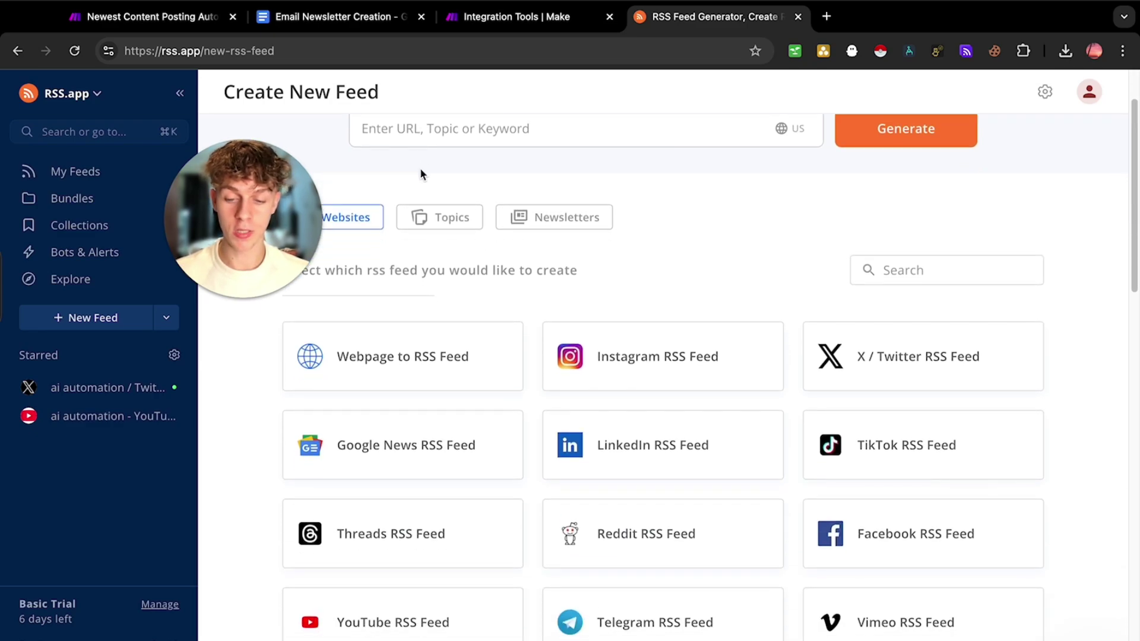
scroll(627, 279, down, 3)
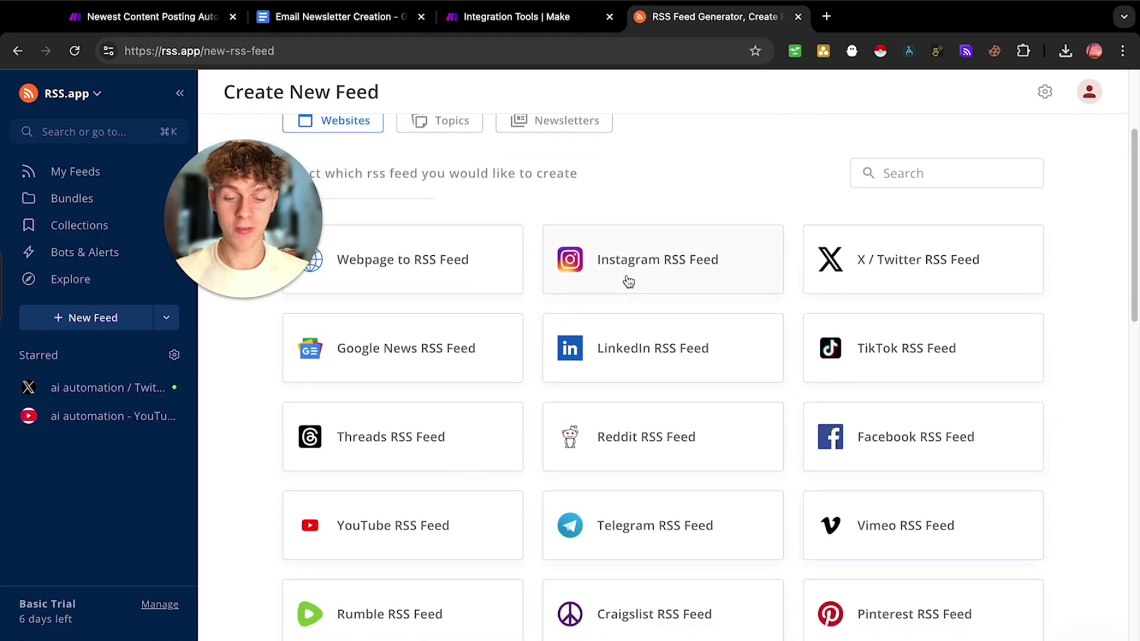
click(667, 349)
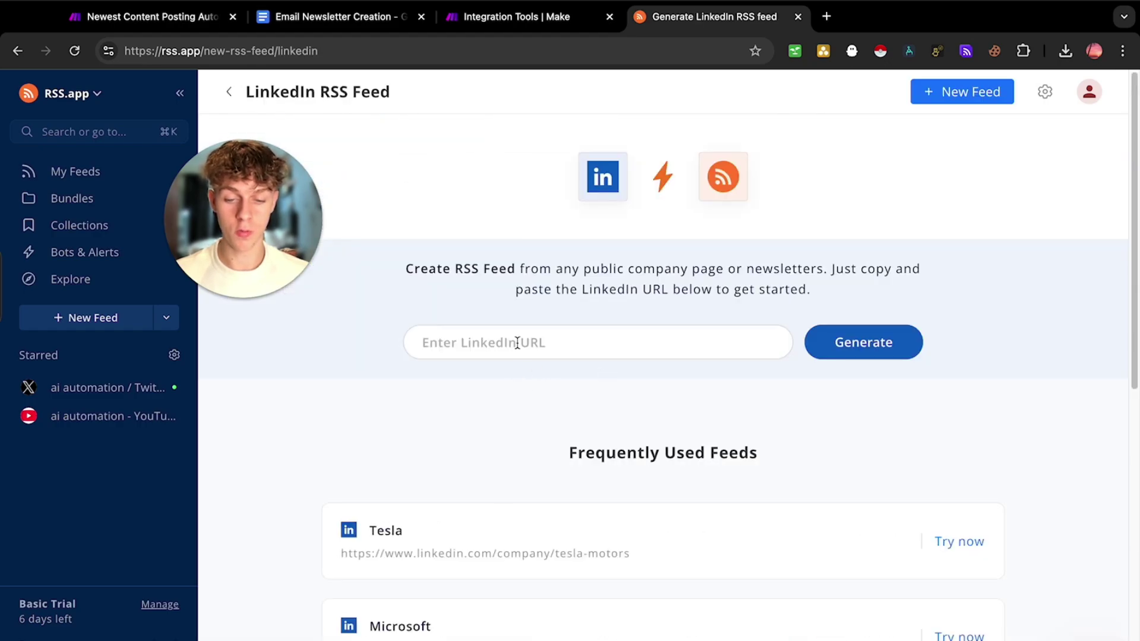
click(485, 343)
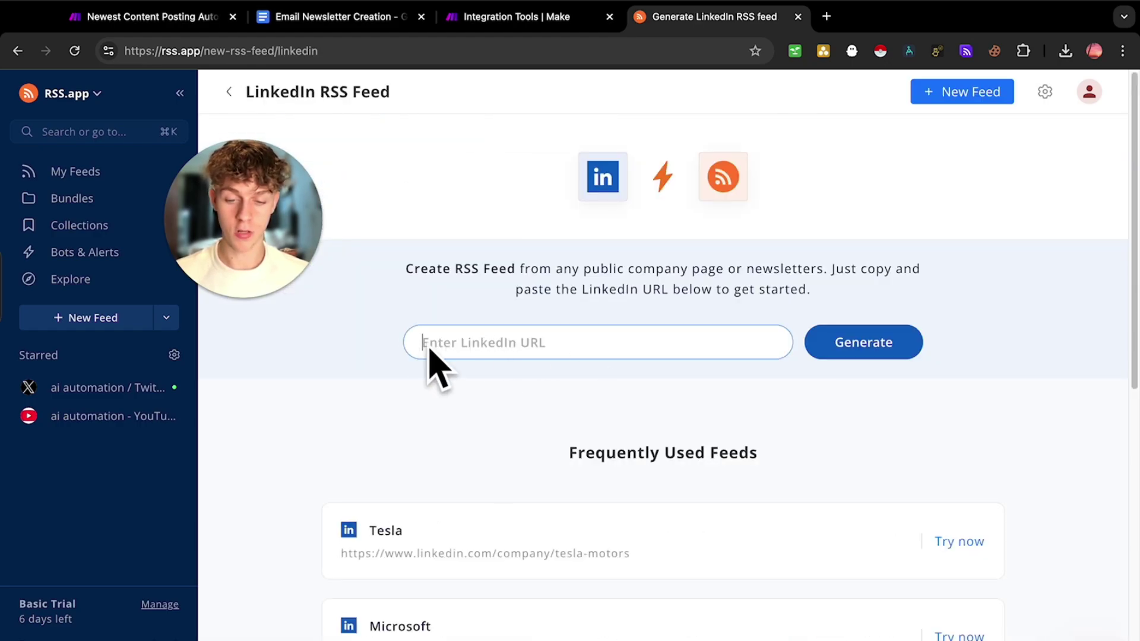
mouse_move(266, 150)
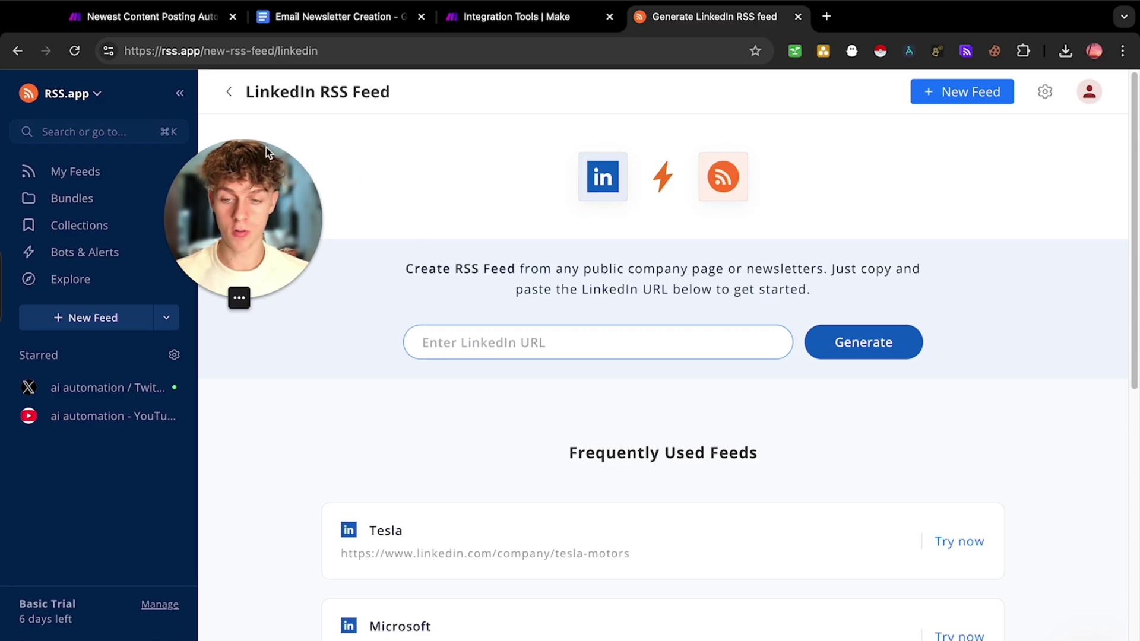
click(230, 95)
Generate an X / Twitter RSS feed for the search term "ai automation"
click(878, 444)
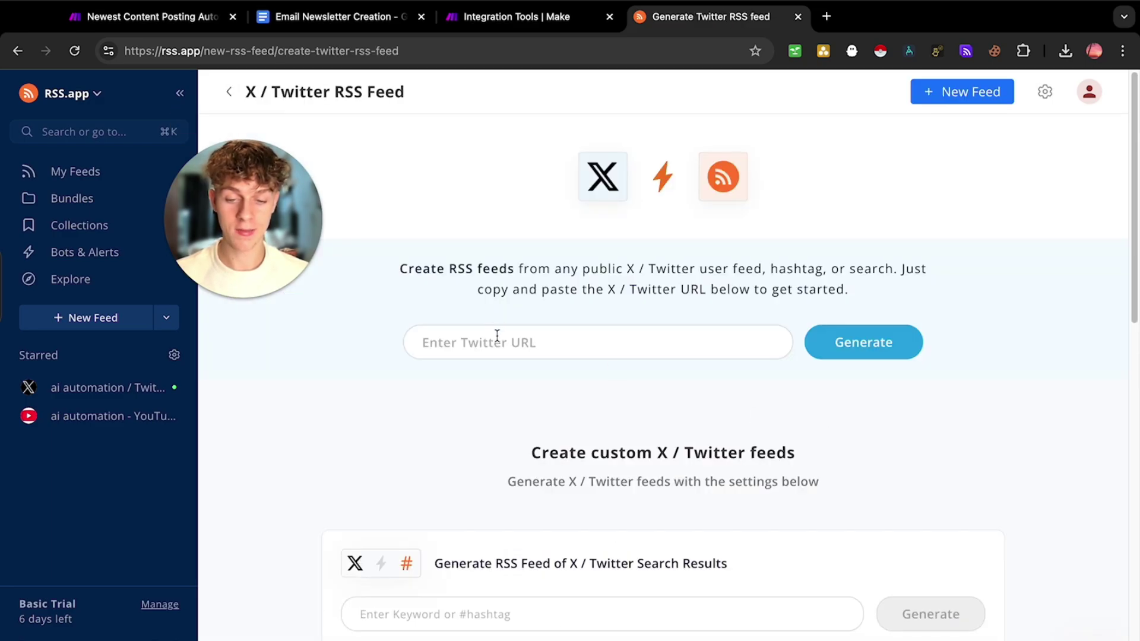
click(498, 340)
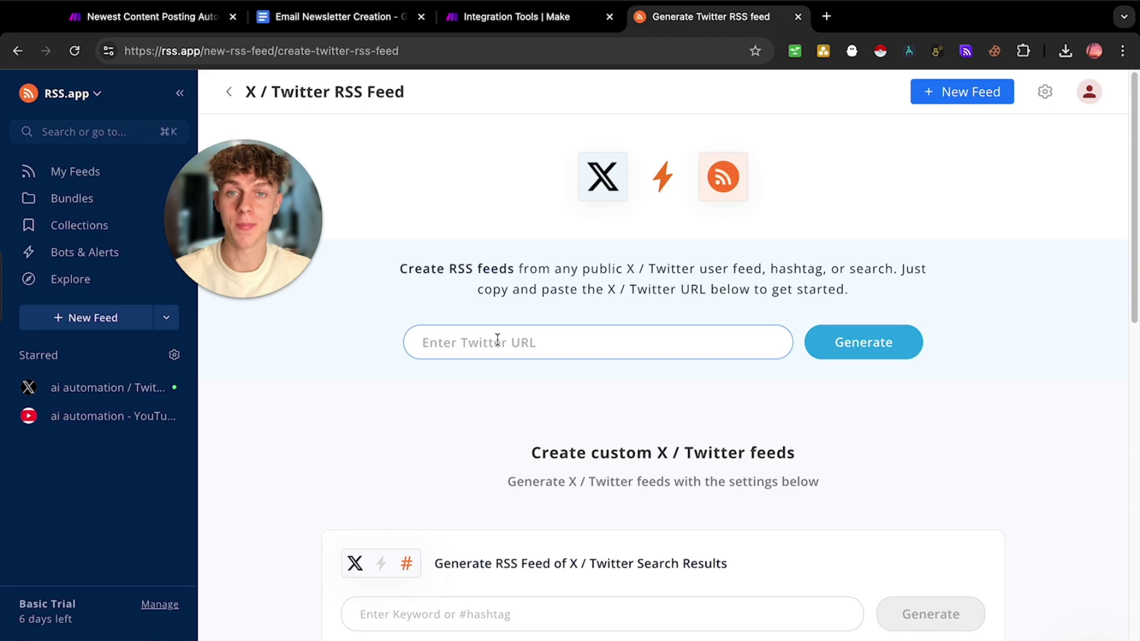
text(ai automation)
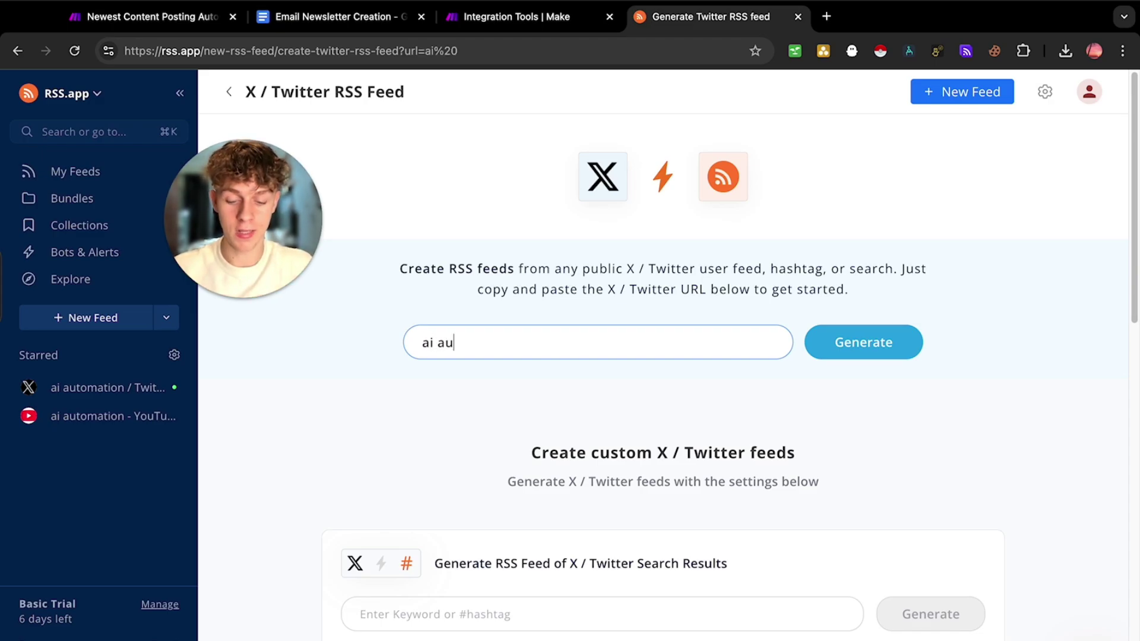
click(855, 348)
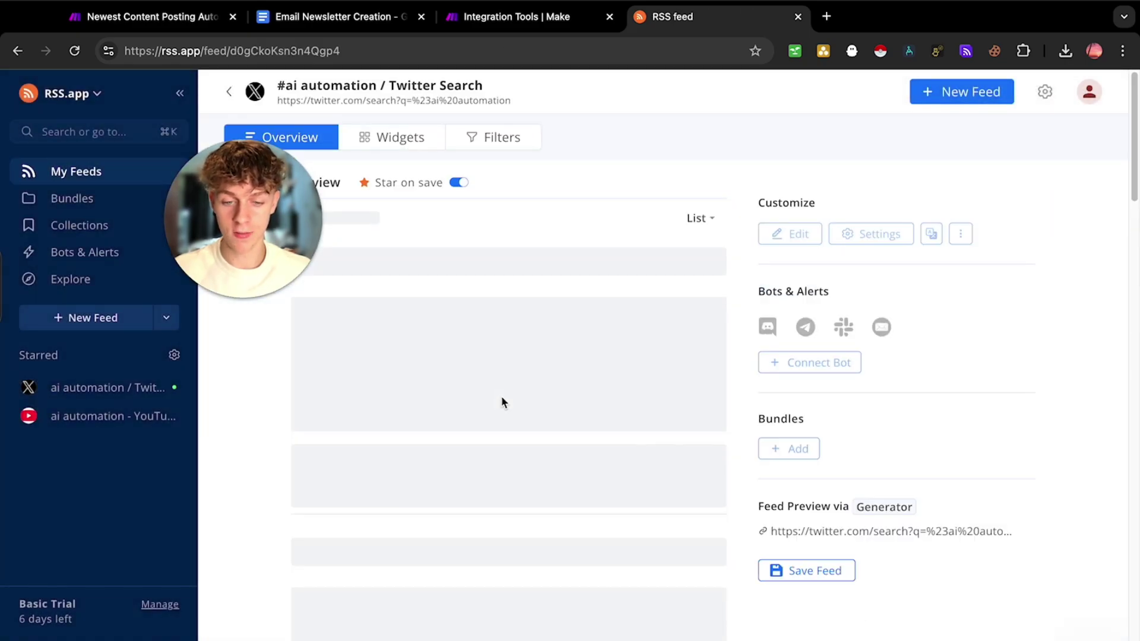
Check the posts in the feed preview, save the feed and copy its XML link
scroll(503, 403, down, 2)
scroll(503, 410, down, 15)
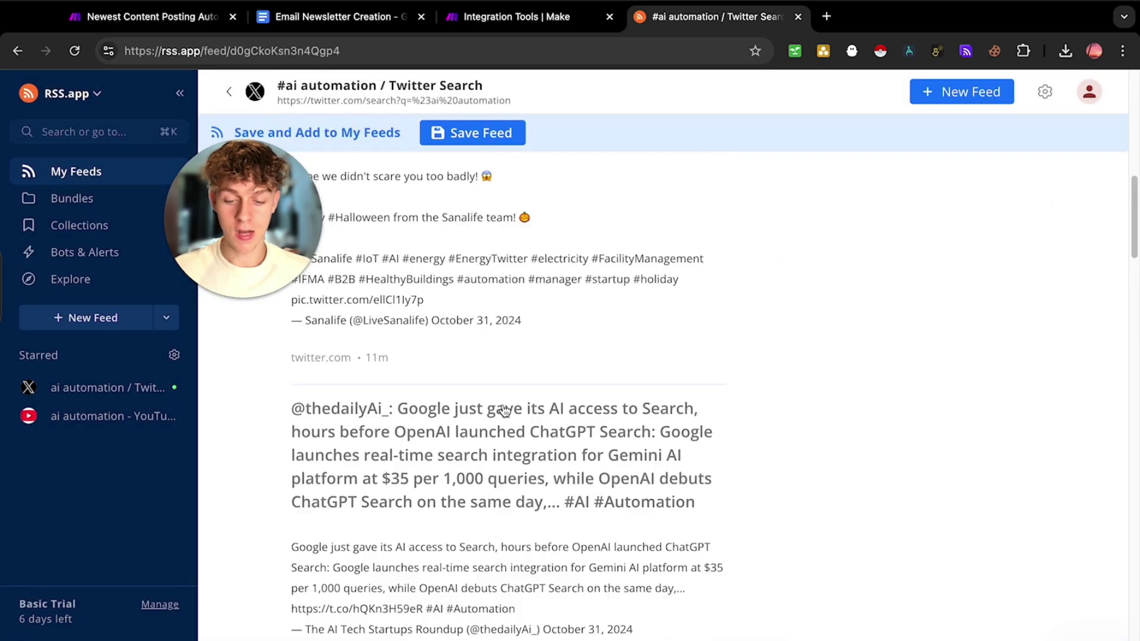
scroll(504, 411, down, 15)
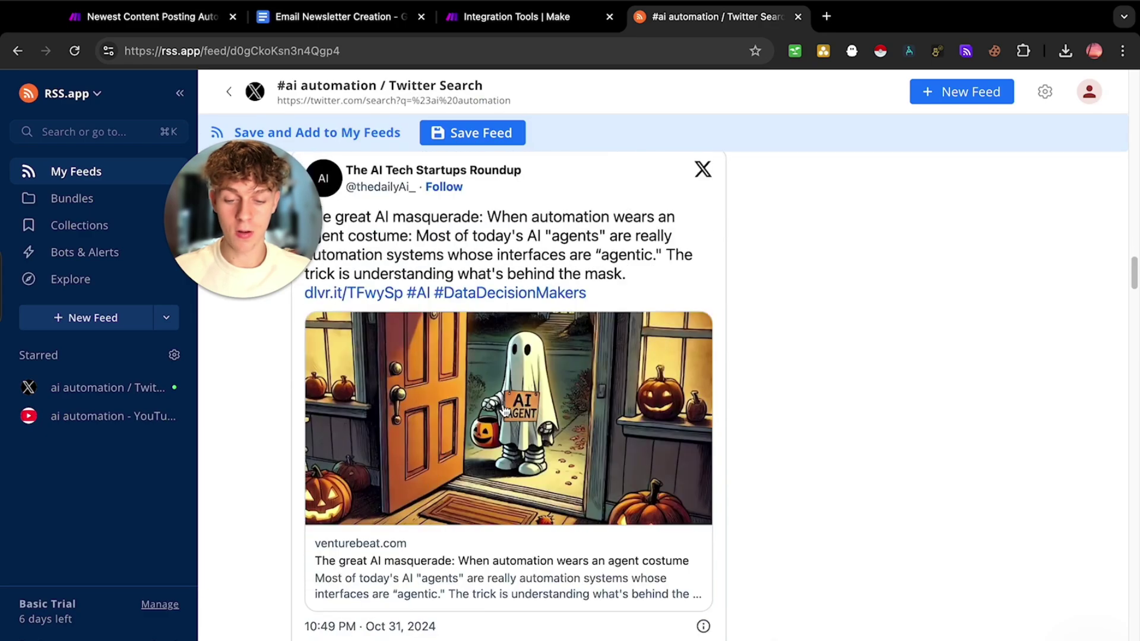
scroll(504, 411, up, 20)
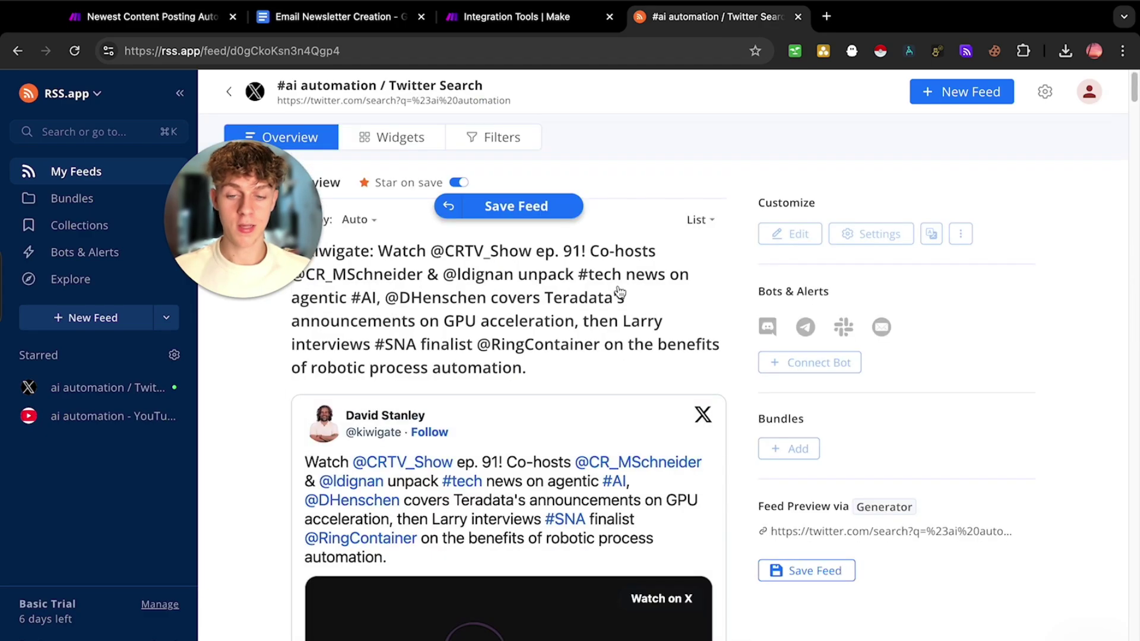
click(496, 207)
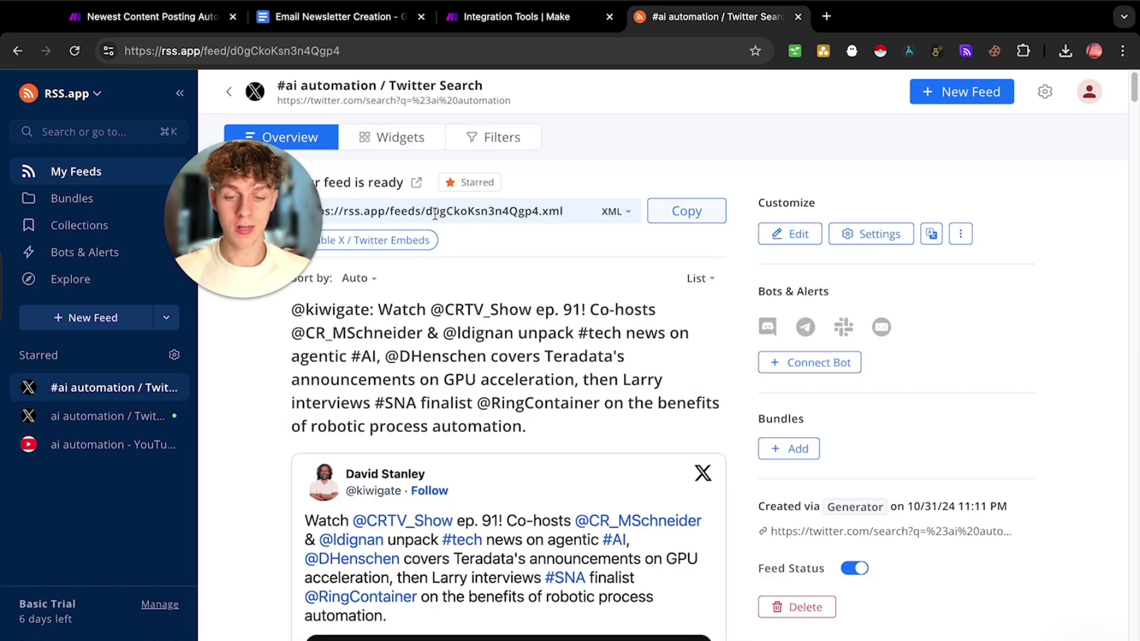
drag(260, 211, 207, 274)
click(686, 216)
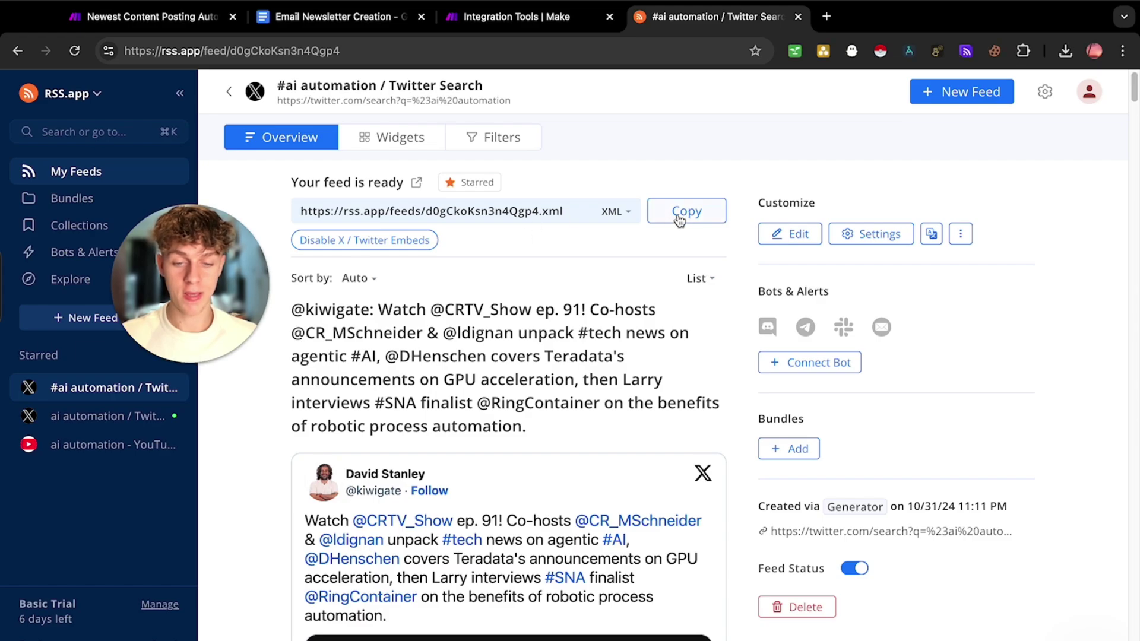
click(684, 214)
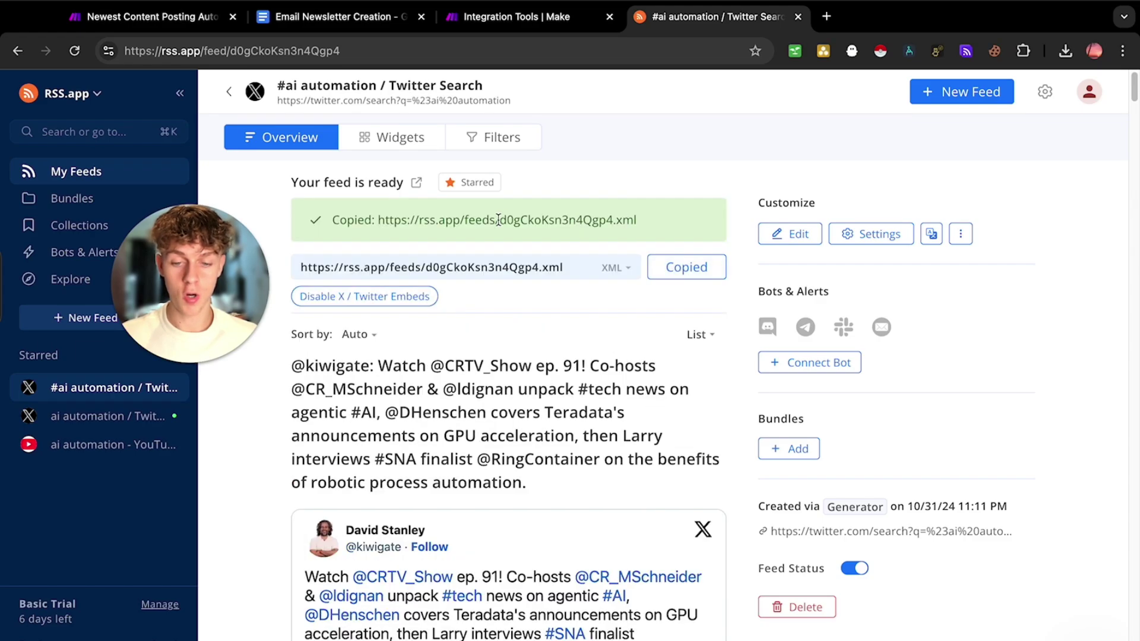
Back in Make, paste the copied link as the RSS module's URL, fill in the maximum number of returned items and confirm
click(523, 18)
click(502, 181)
key(super+v)
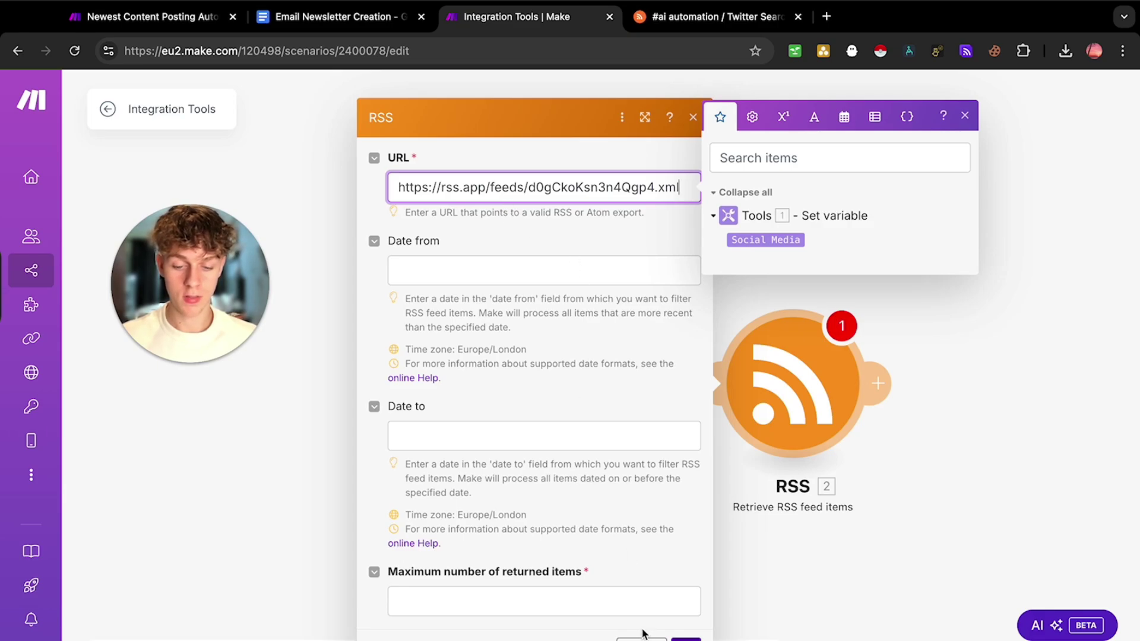
click(591, 601)
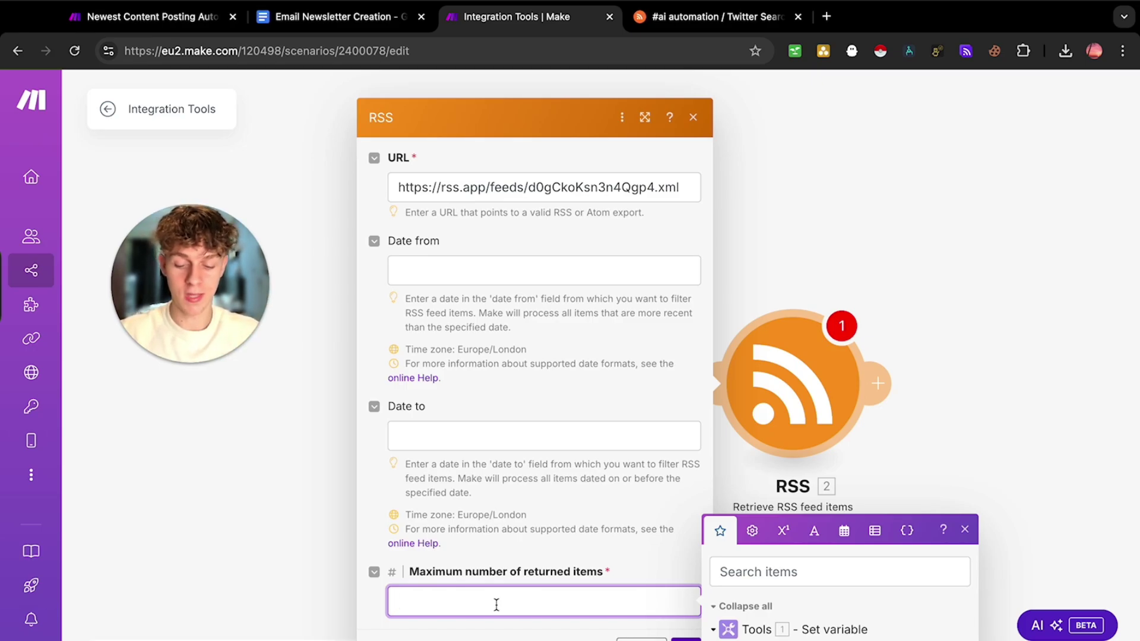
click(686, 638)
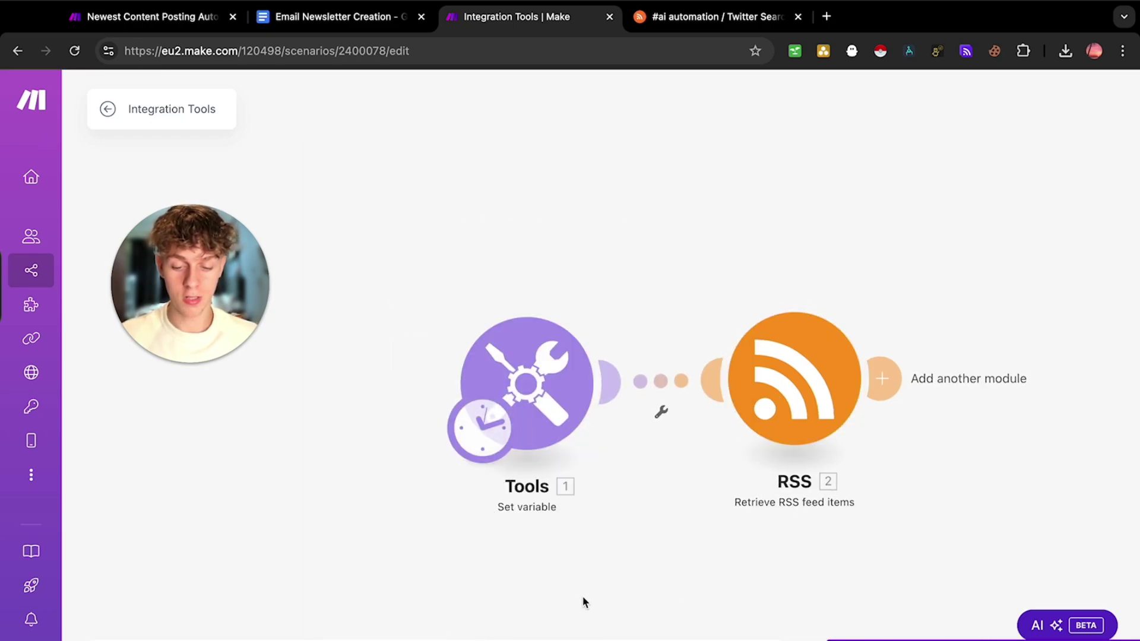
Add an OpenAI "Create a Completion (Prompt)" module after the RSS module and open the form for a new connection
scroll(594, 596, down, 3)
drag(775, 566, 527, 563)
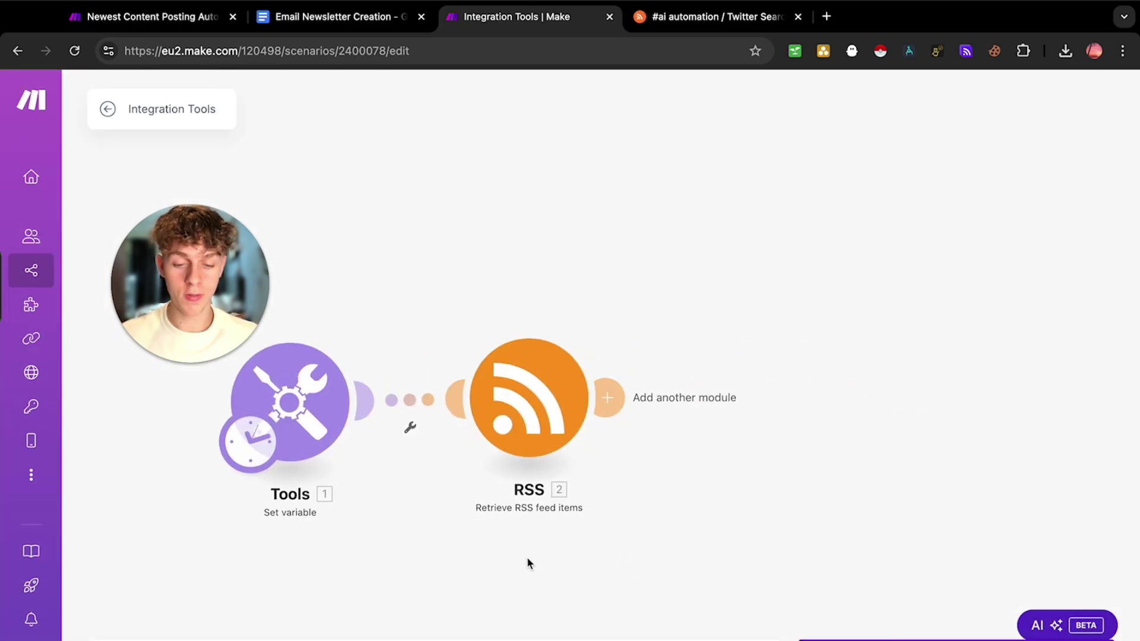
click(606, 397)
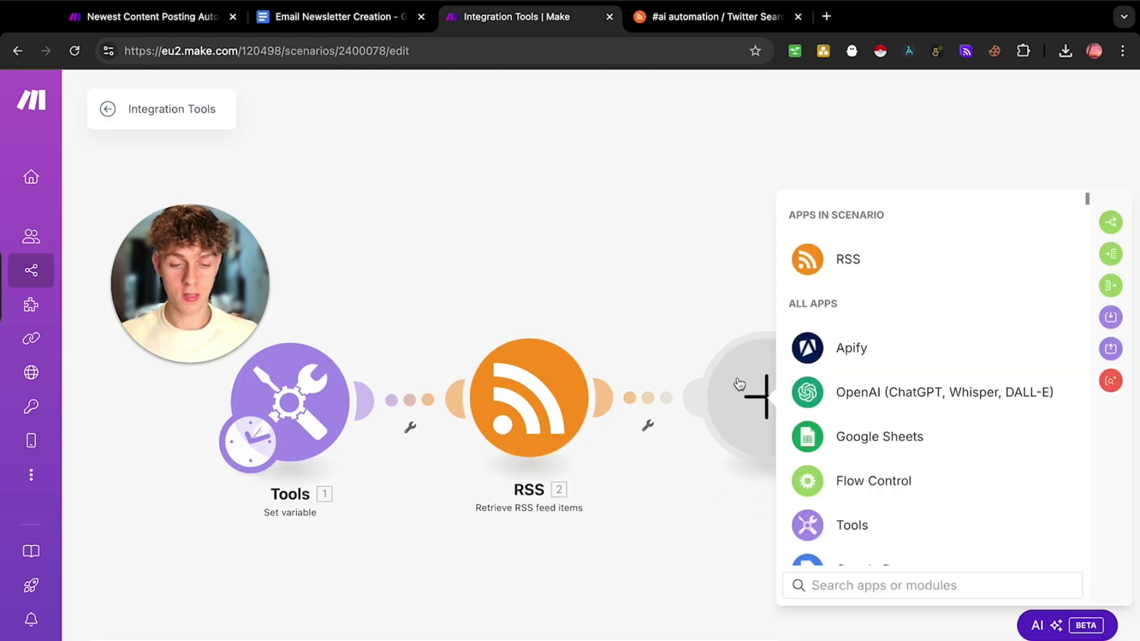
click(944, 392)
scroll(891, 404, down, 1)
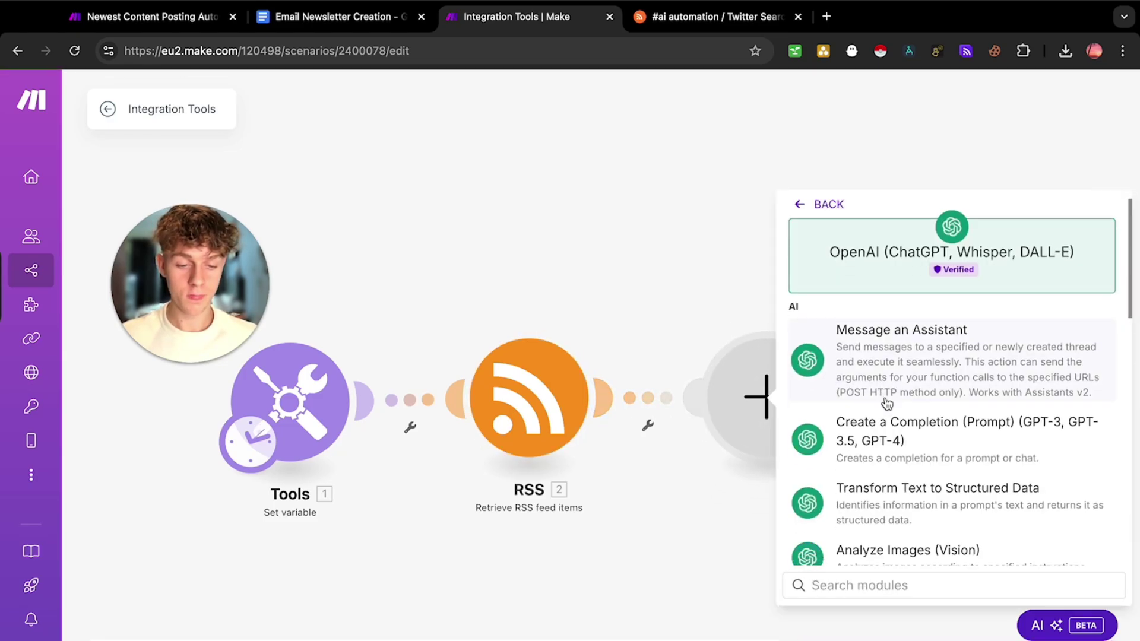
click(911, 418)
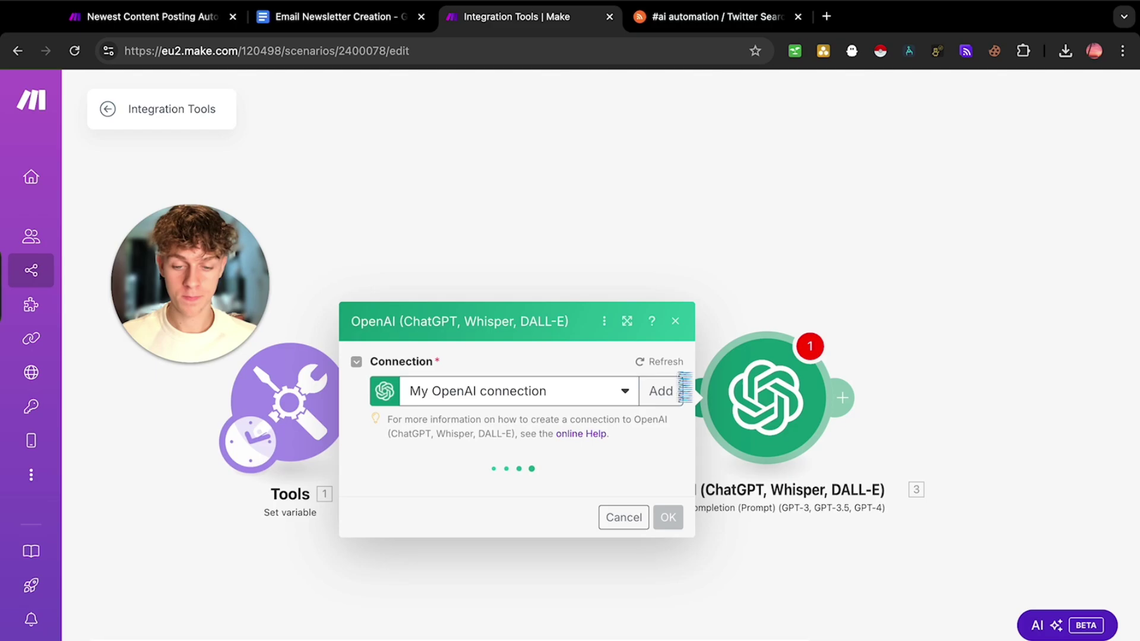
click(661, 300)
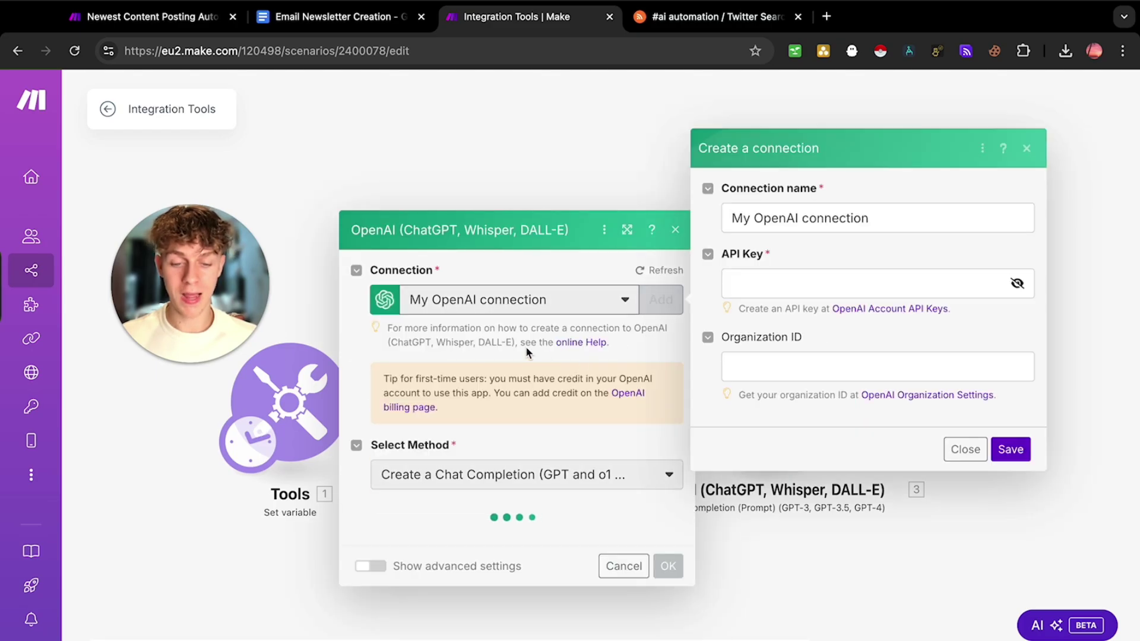
click(764, 274)
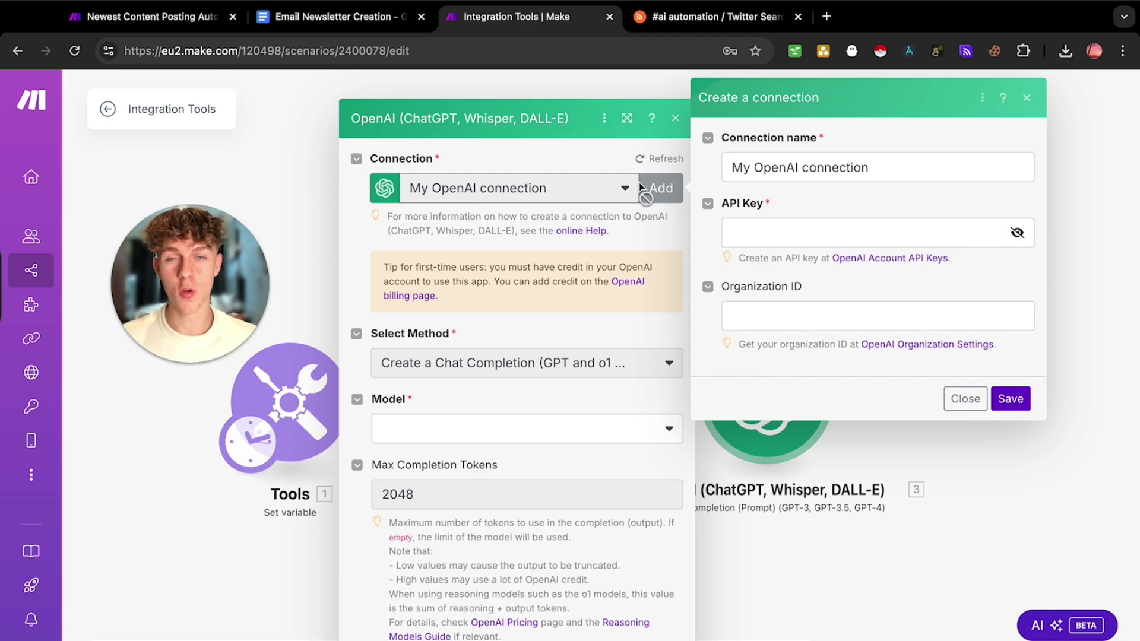
Open the OpenAI module's online Help and read the instructions for connecting OpenAI to Make
click(578, 230)
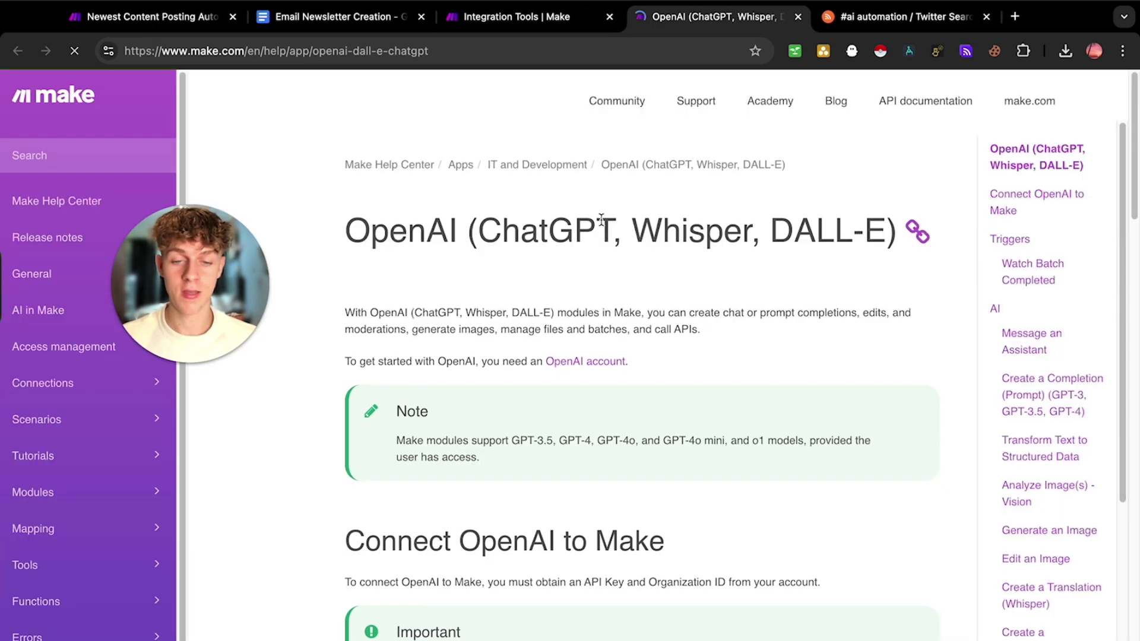
scroll(618, 261, down, 2)
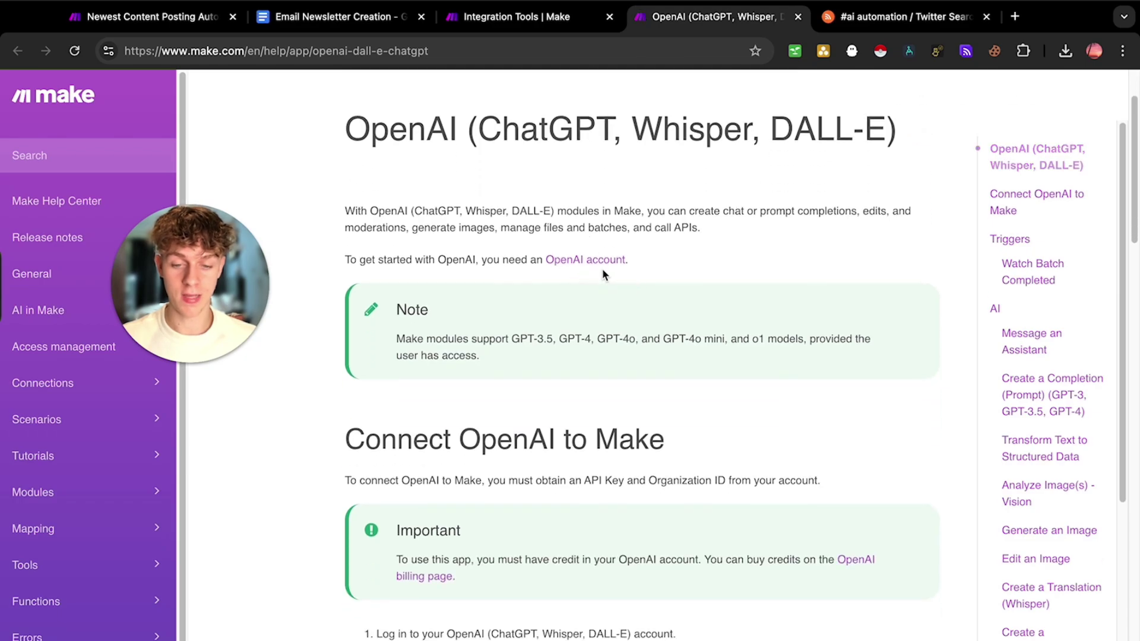
scroll(602, 270, down, 5)
scroll(601, 265, up, 7)
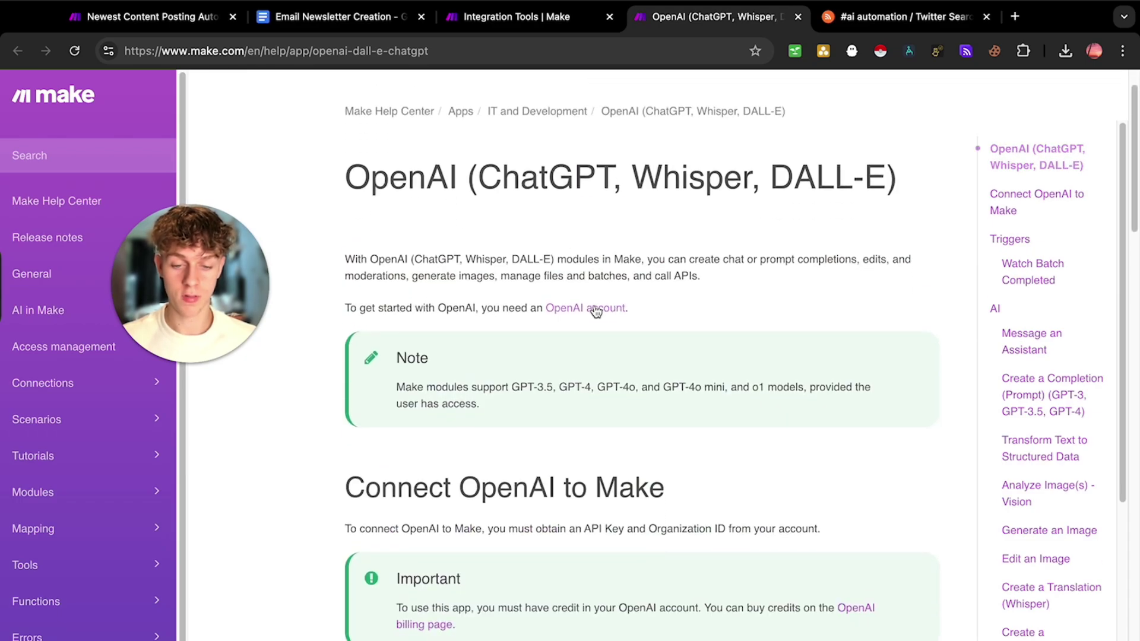
scroll(596, 311, down, 15)
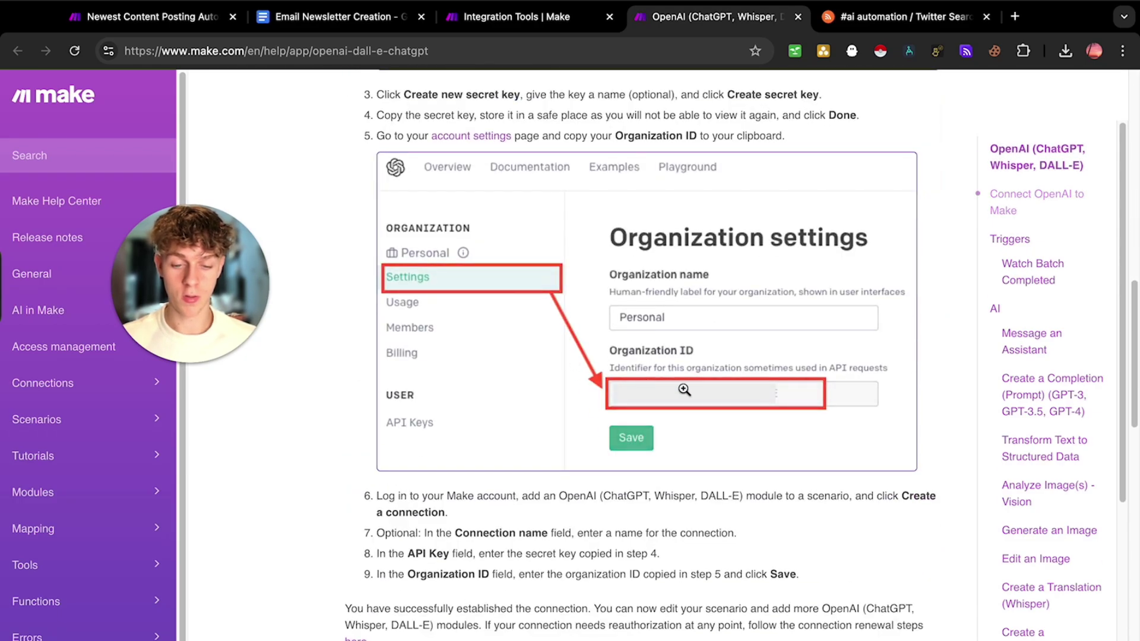
Review the OpenAI connection instructions on the help page, return to the Make scenario and close the new connection form
scroll(589, 326, down, 4)
scroll(587, 327, up, 18)
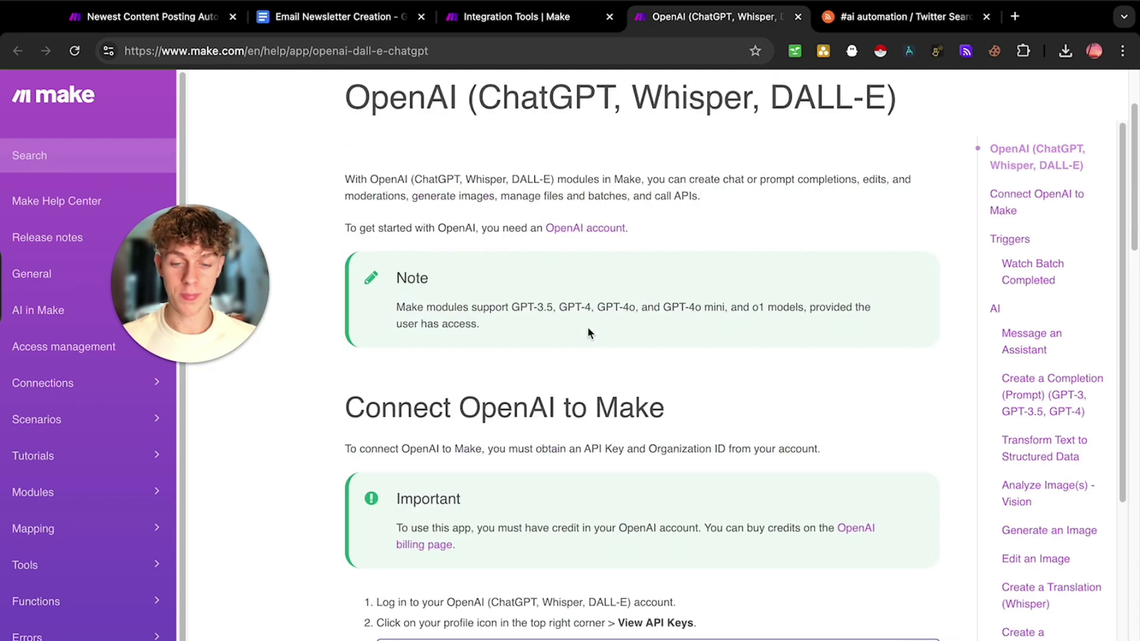
scroll(588, 333, up, 2)
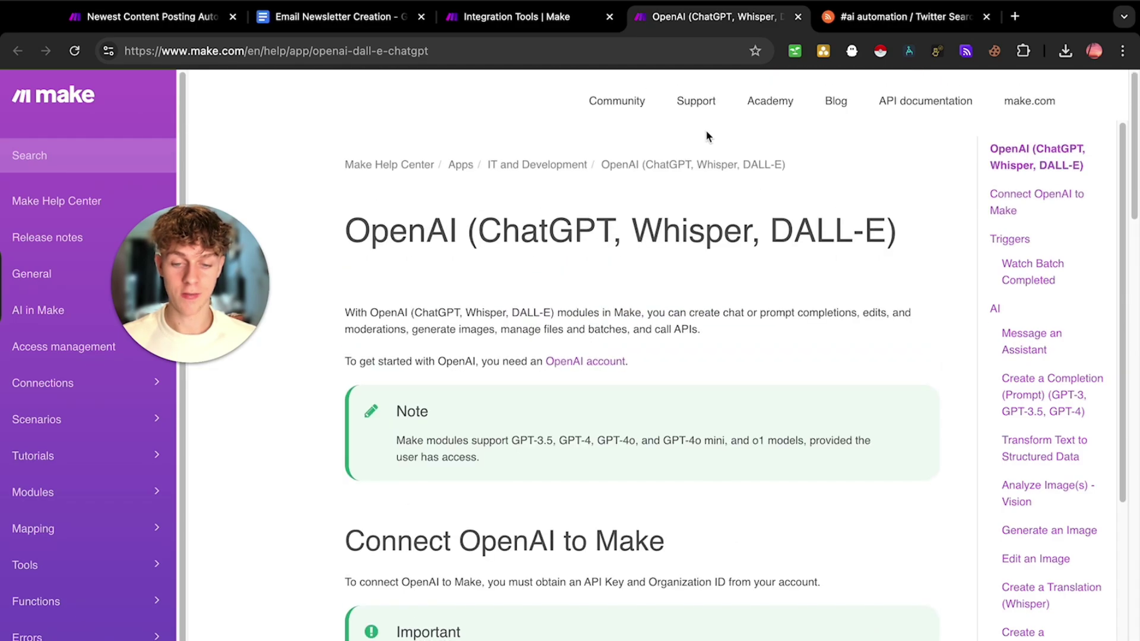
click(523, 22)
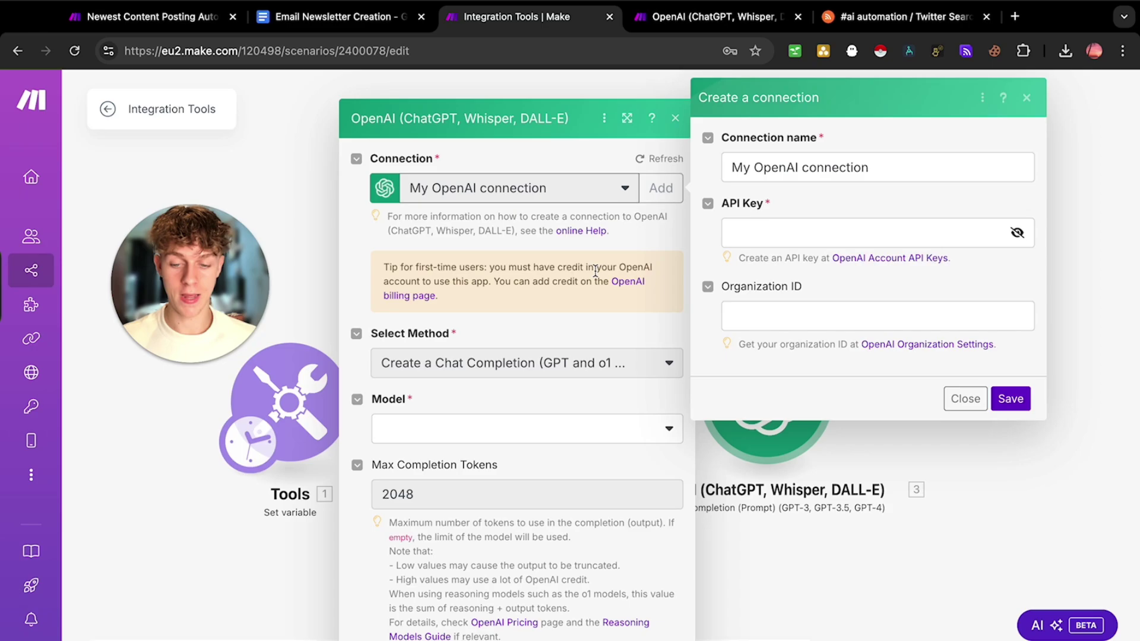
click(966, 399)
Look through the available models for the OpenAI module and choose gpt-4o (system)
click(454, 430)
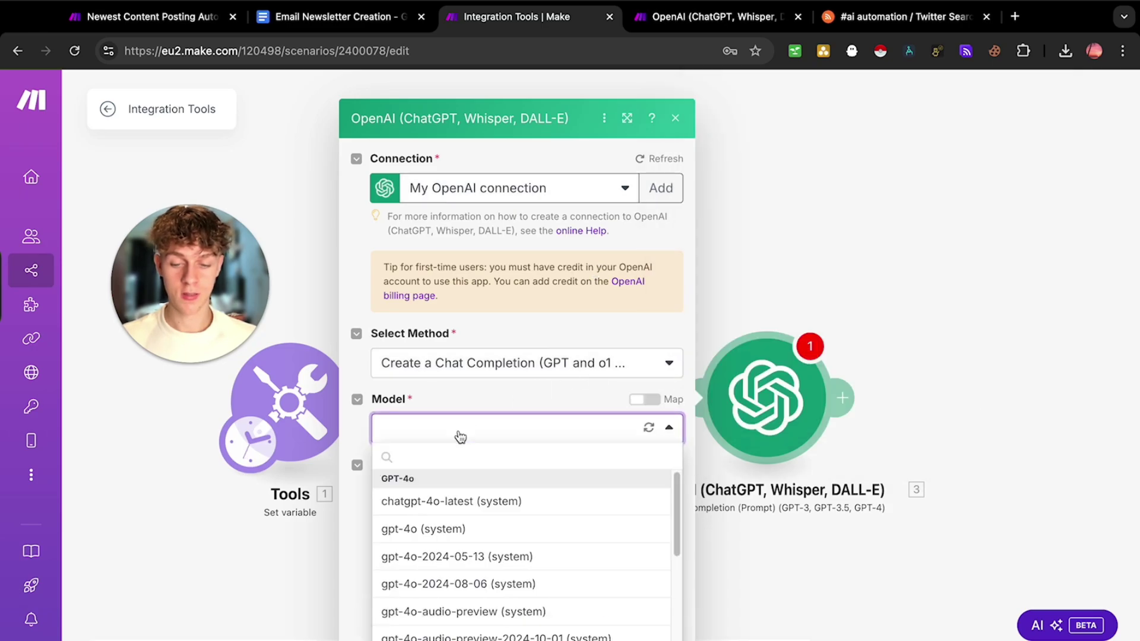
scroll(463, 532, down, 5)
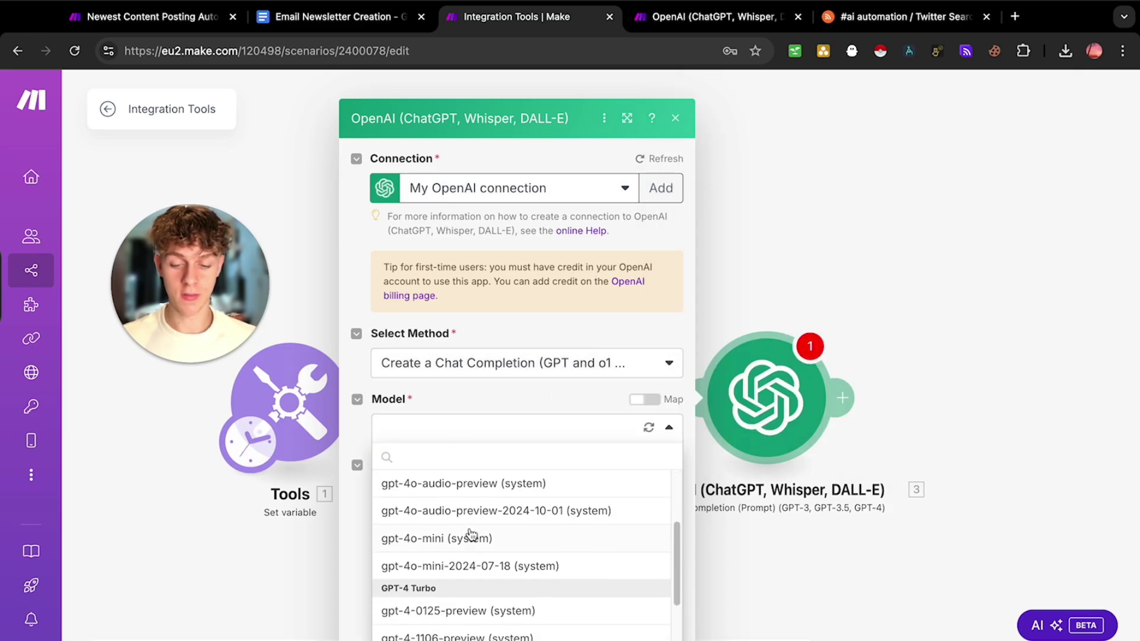
scroll(469, 533, up, 4)
scroll(470, 533, up, 2)
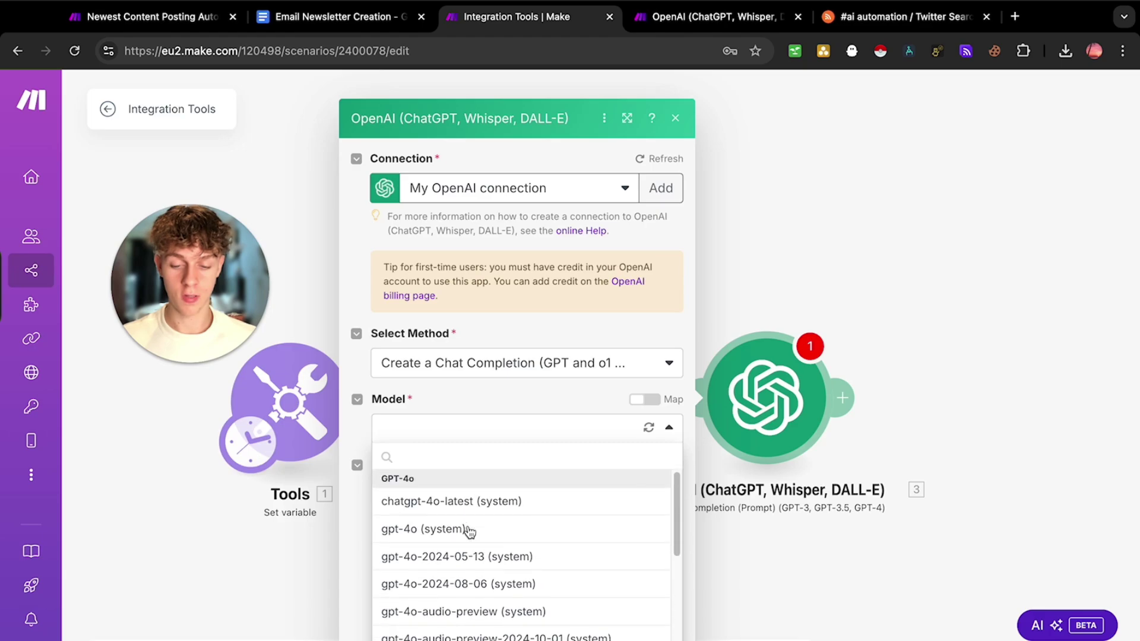
click(459, 534)
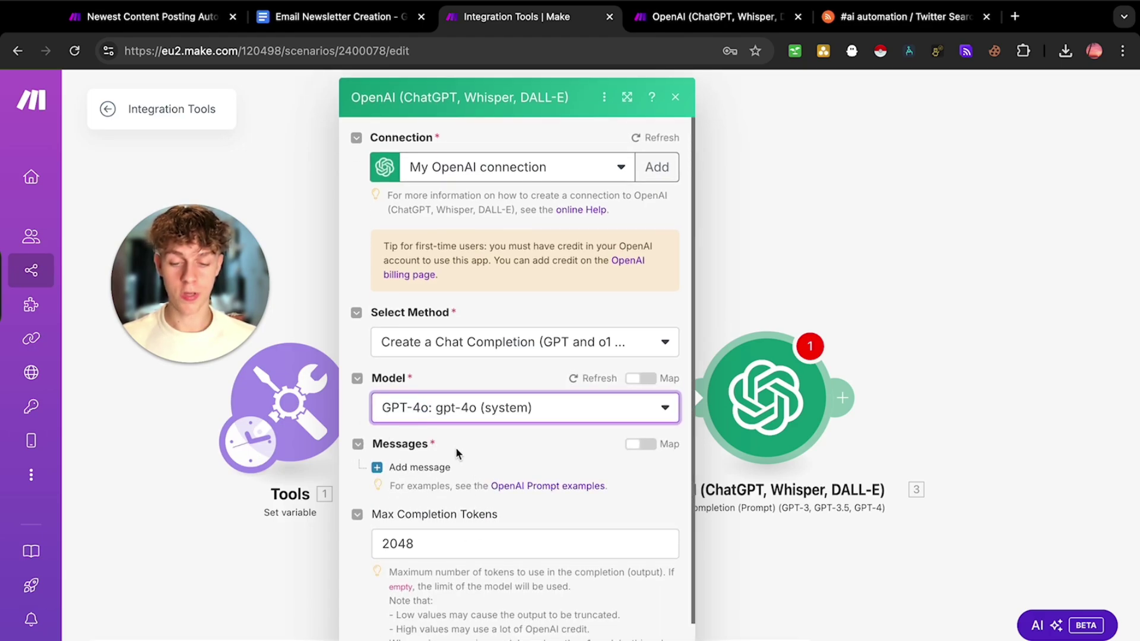
Add a message to the OpenAI module and give it the Assistant role
click(409, 470)
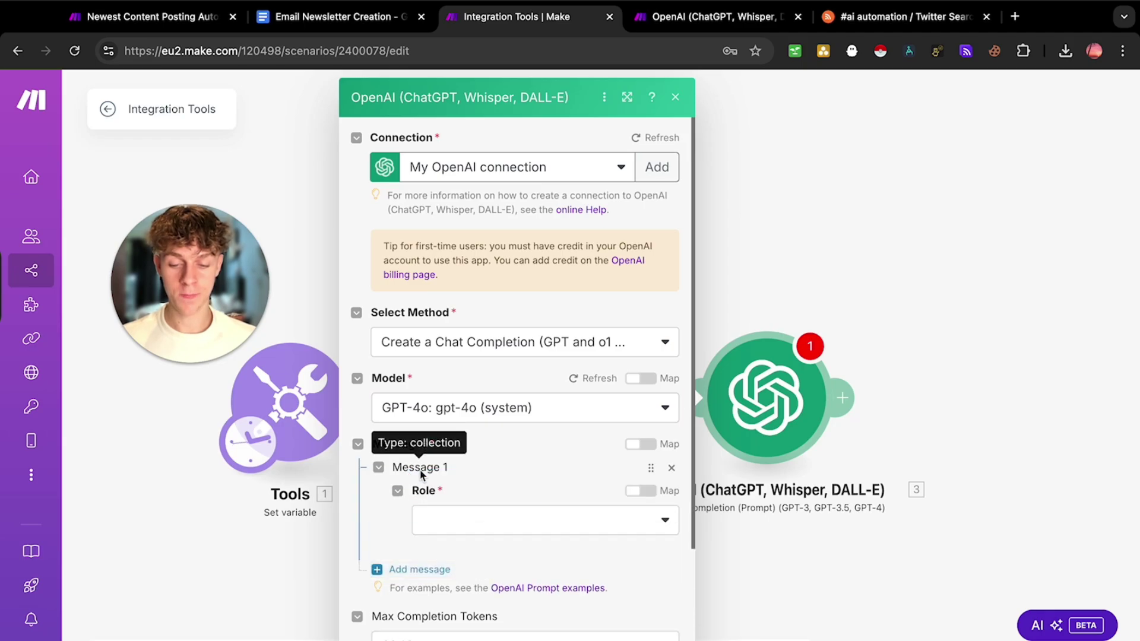
click(461, 515)
click(462, 572)
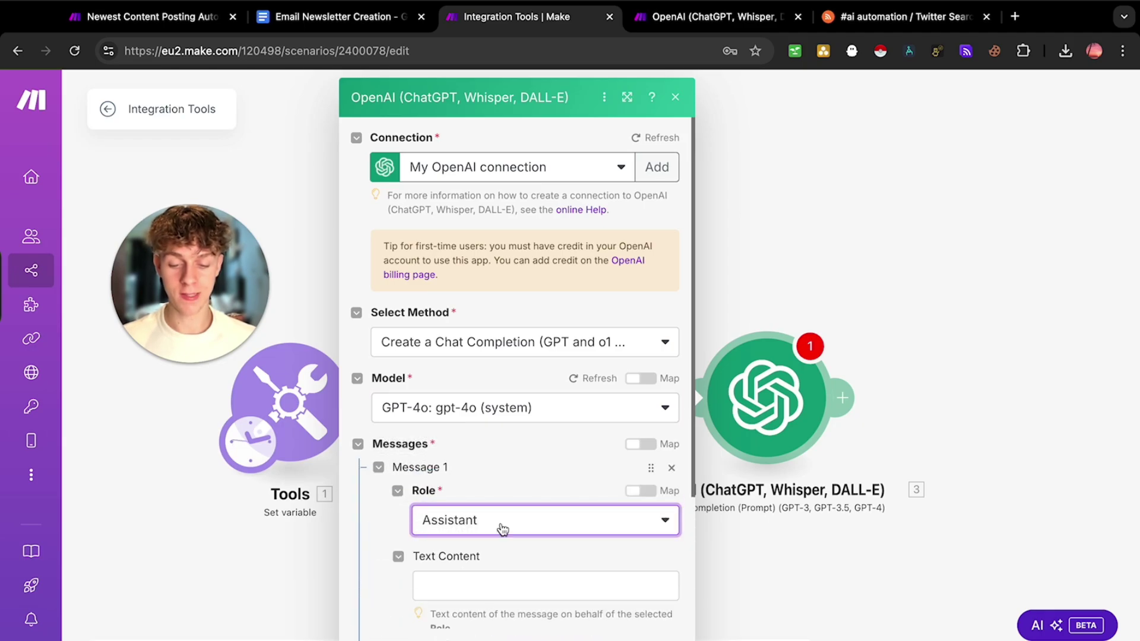
Enter "Create a 150 word summary of the latest news around my niche. Here is the feed:" as the text content, followed by the RSS Title
scroll(499, 527, down, 2)
click(502, 527)
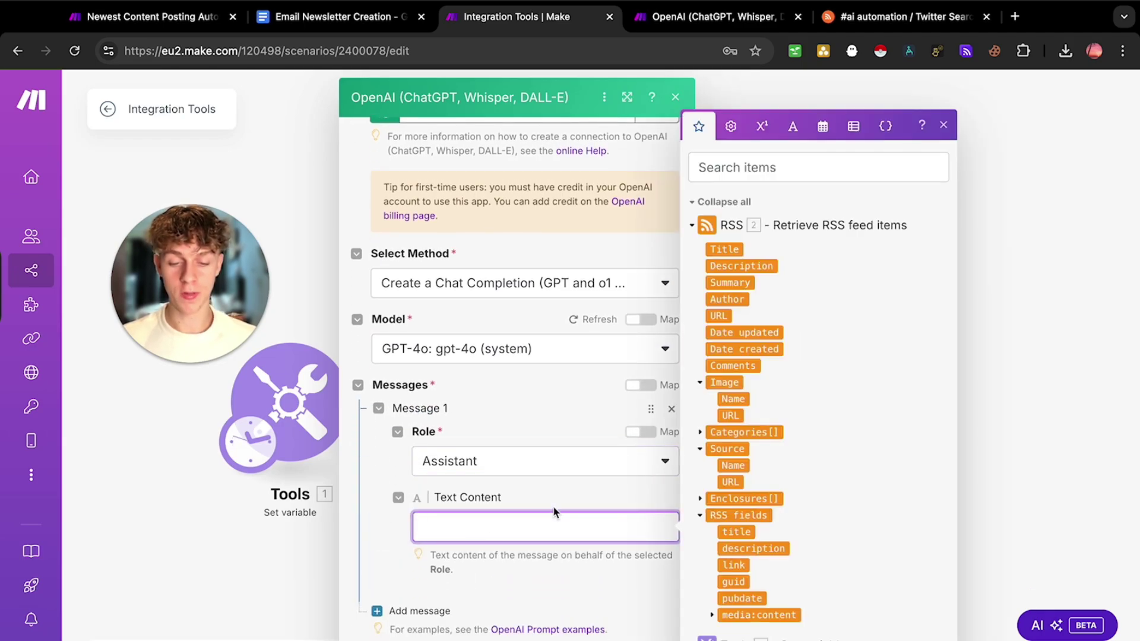
text(Create a 150 word summary of the latest)
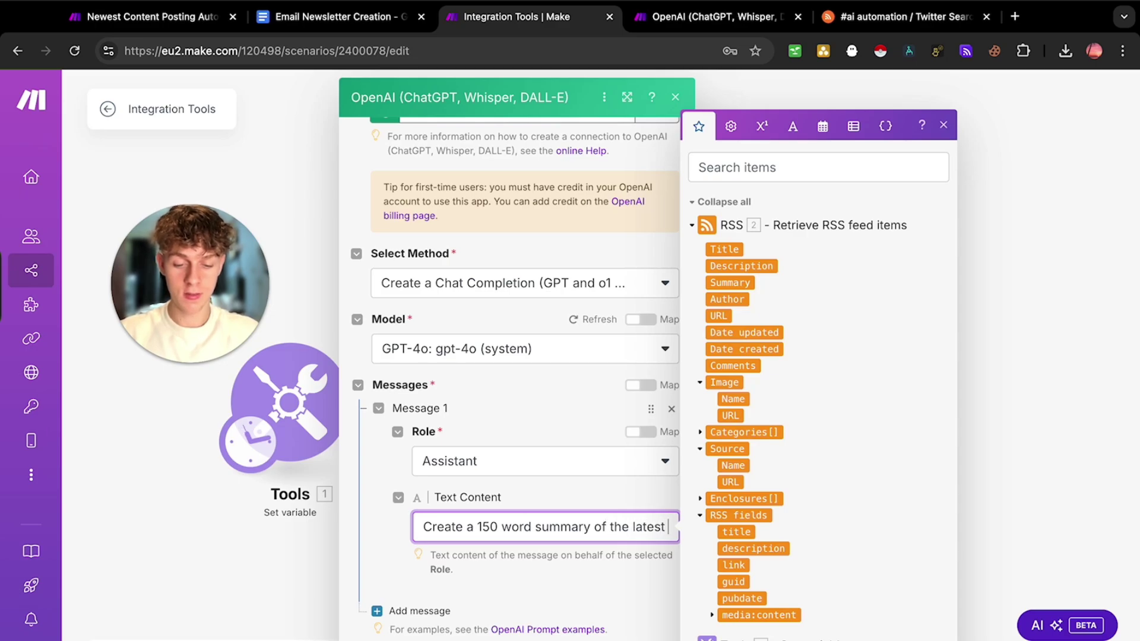
text(news around my niche. Here is the)
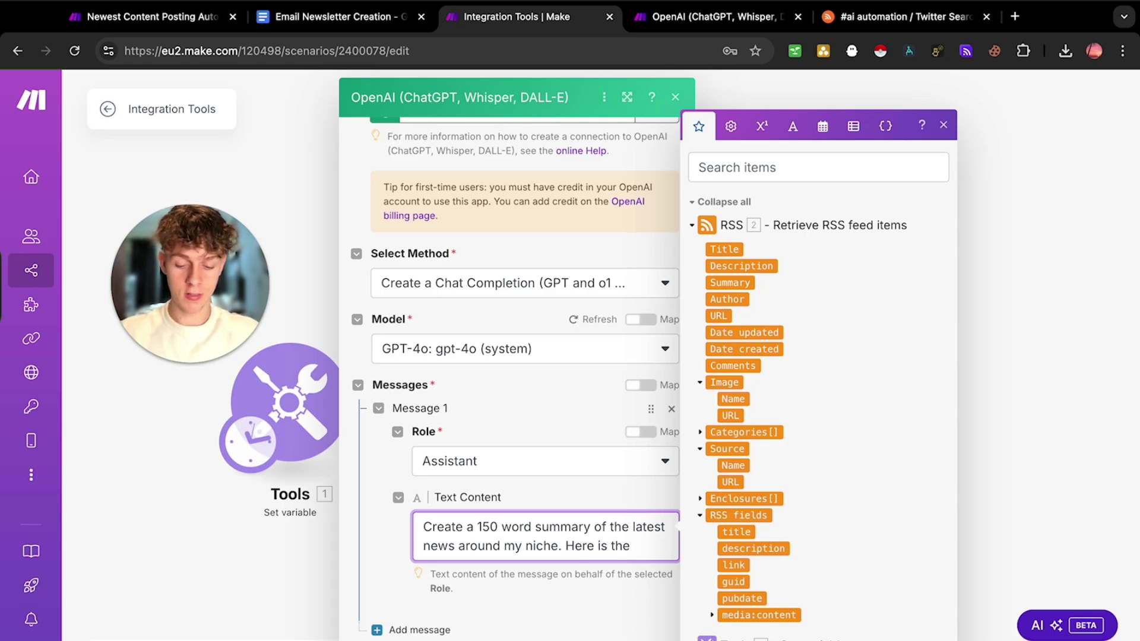
text(onte)
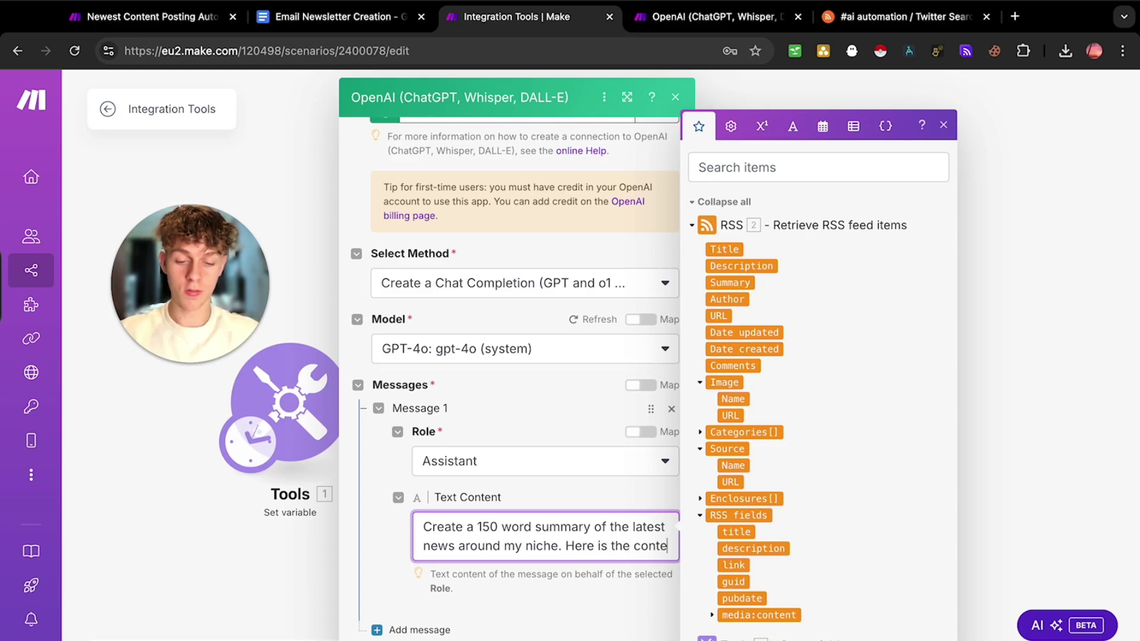
text(nt)
key(BackSpace)
key(BackSpace)
key(BackSpace)
key(BackSpace)
key(BackSpace)
key(BackSpace)
key(BackSpace)
text(feed:)
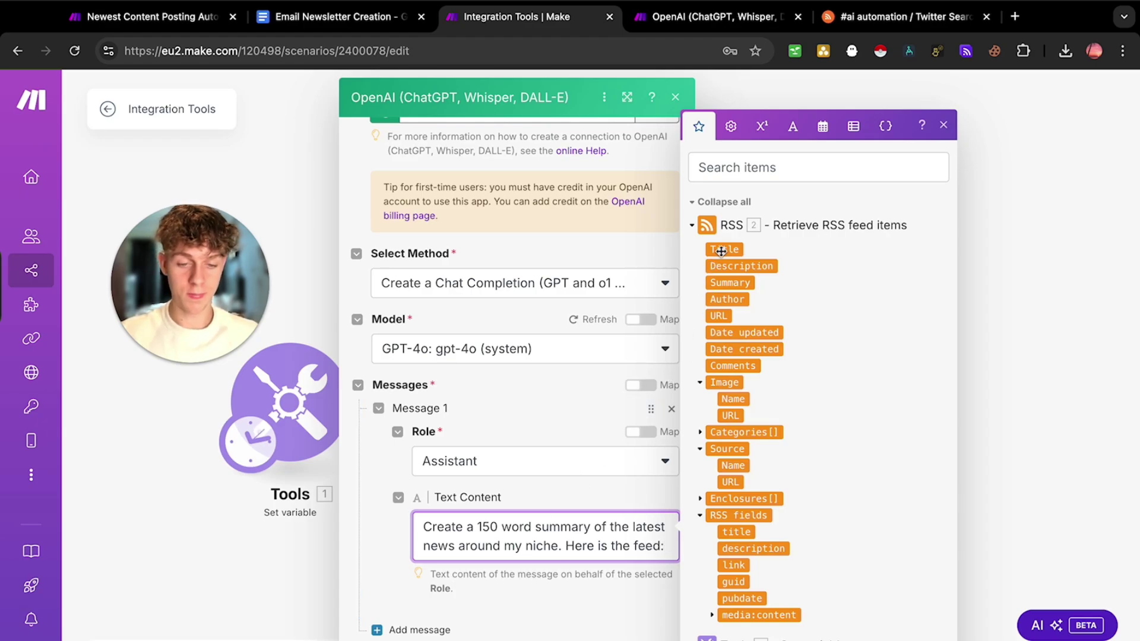
click(723, 249)
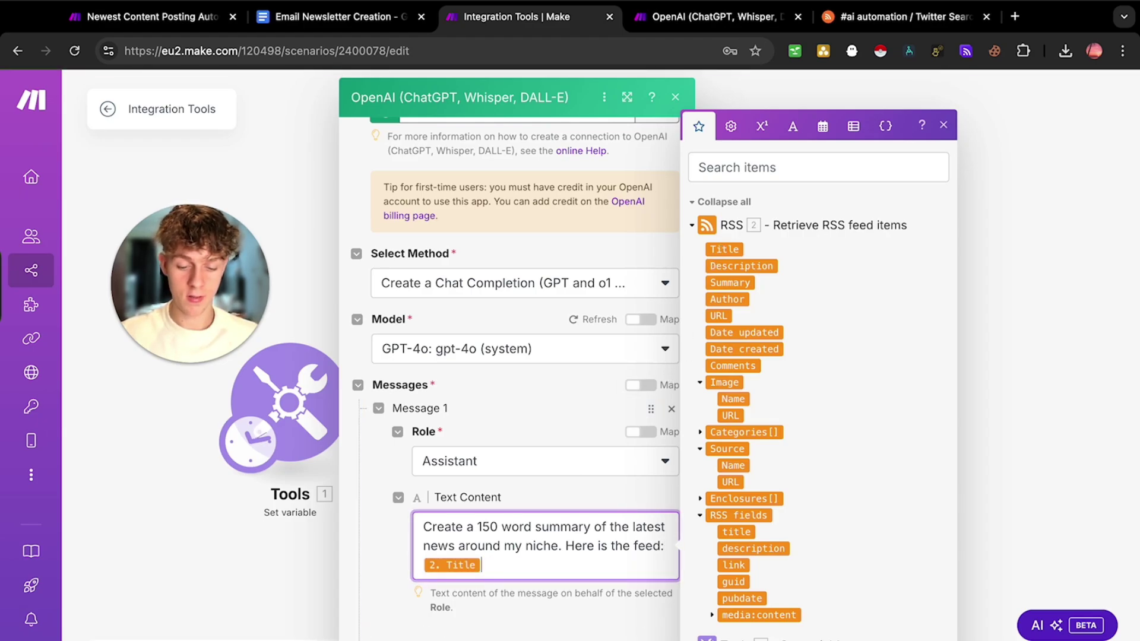
Set the OpenAI module's Max Completion Tokens to 400 and confirm the module settings
scroll(510, 380, down, 4)
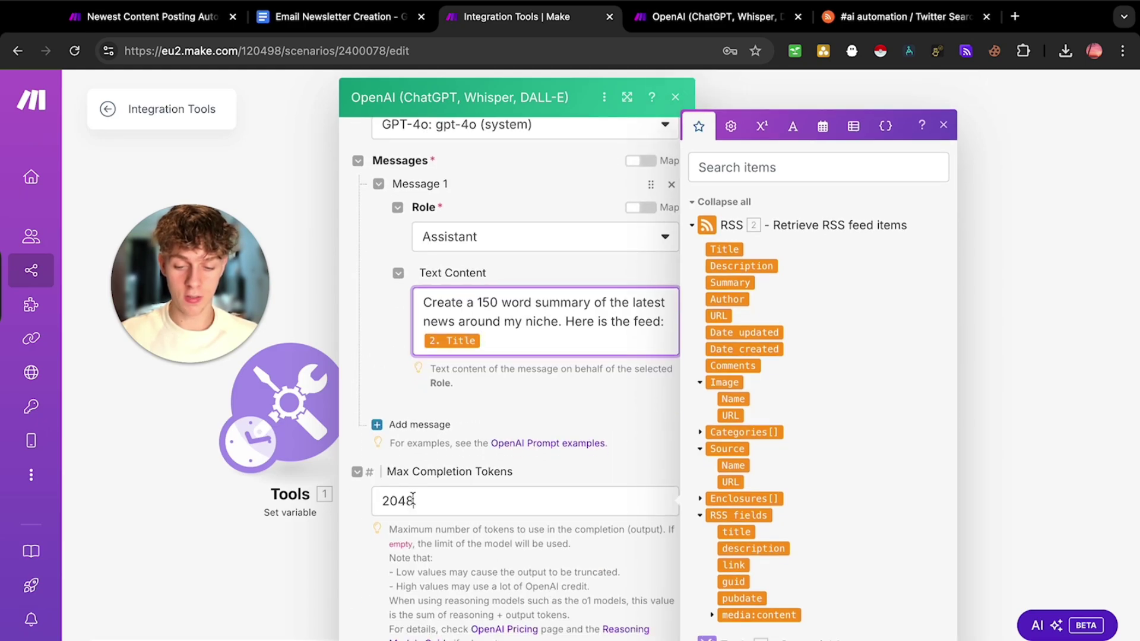
double_click(477, 499)
text(400)
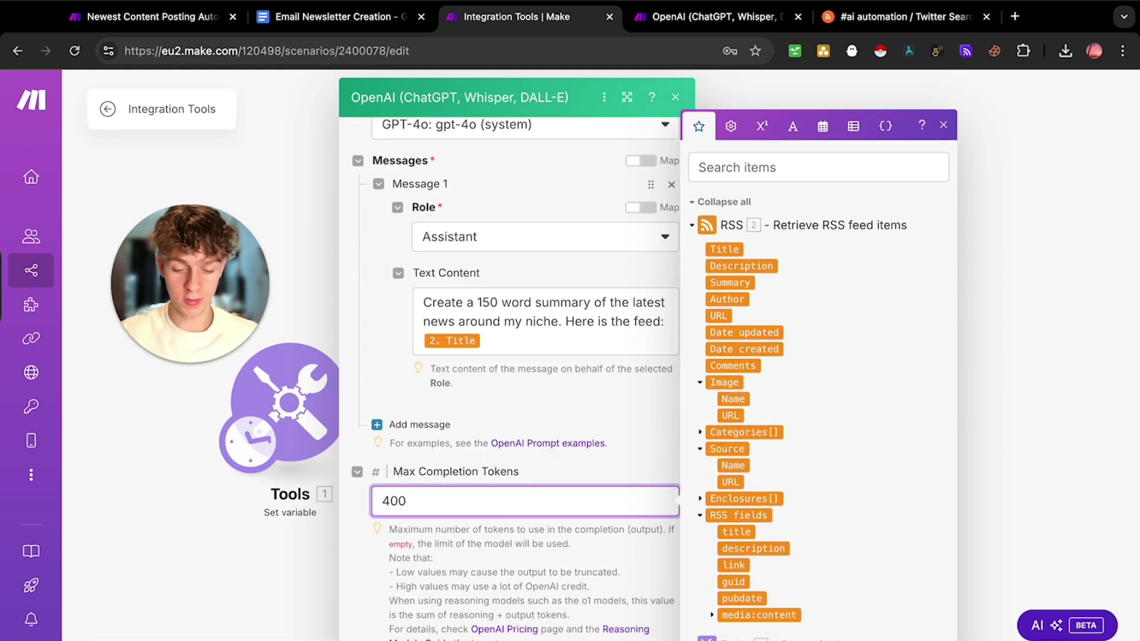
key(Return)
click(394, 635)
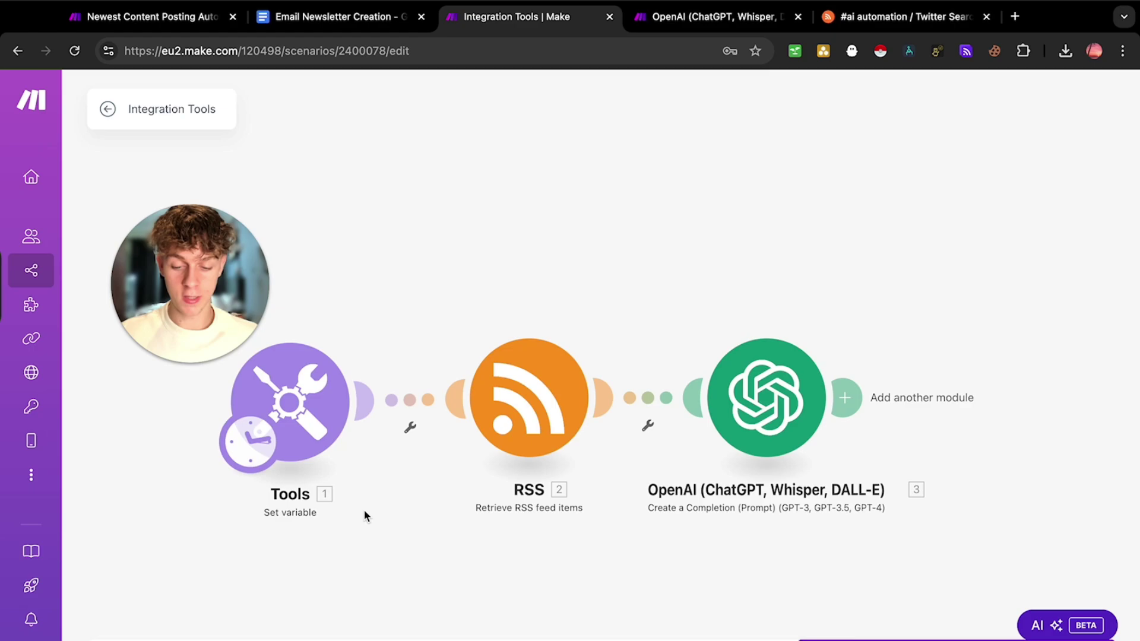
Review the settings of the Tools variable, the RSS feed URL and the OpenAI module one after another
scroll(422, 506, down, 1)
drag(234, 283, 238, 224)
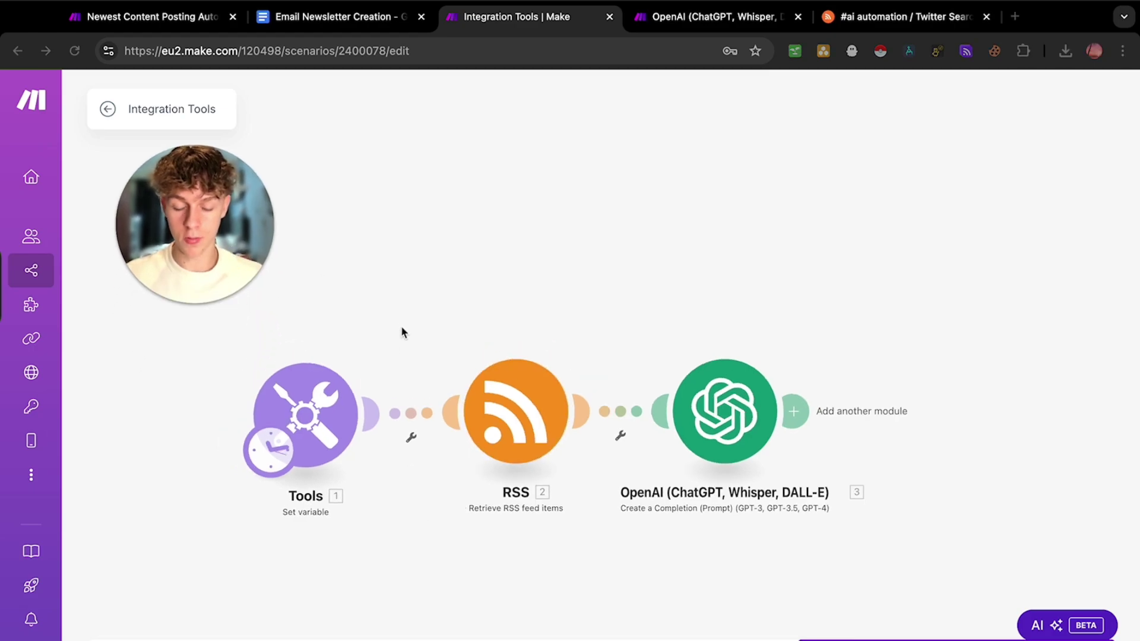
scroll(414, 374, down, 1)
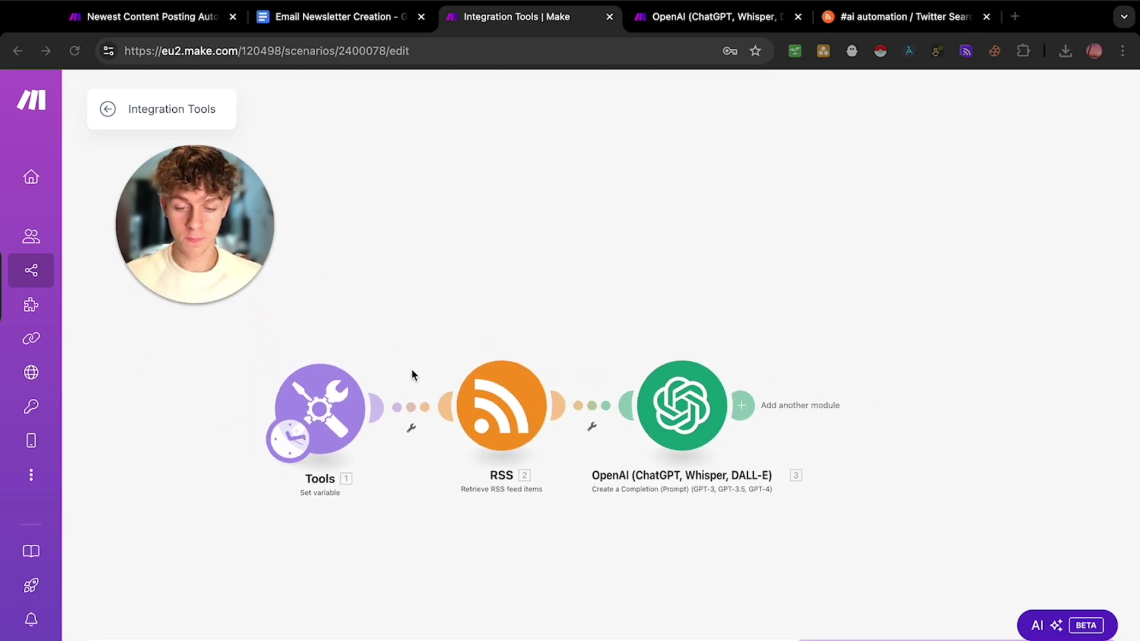
click(318, 402)
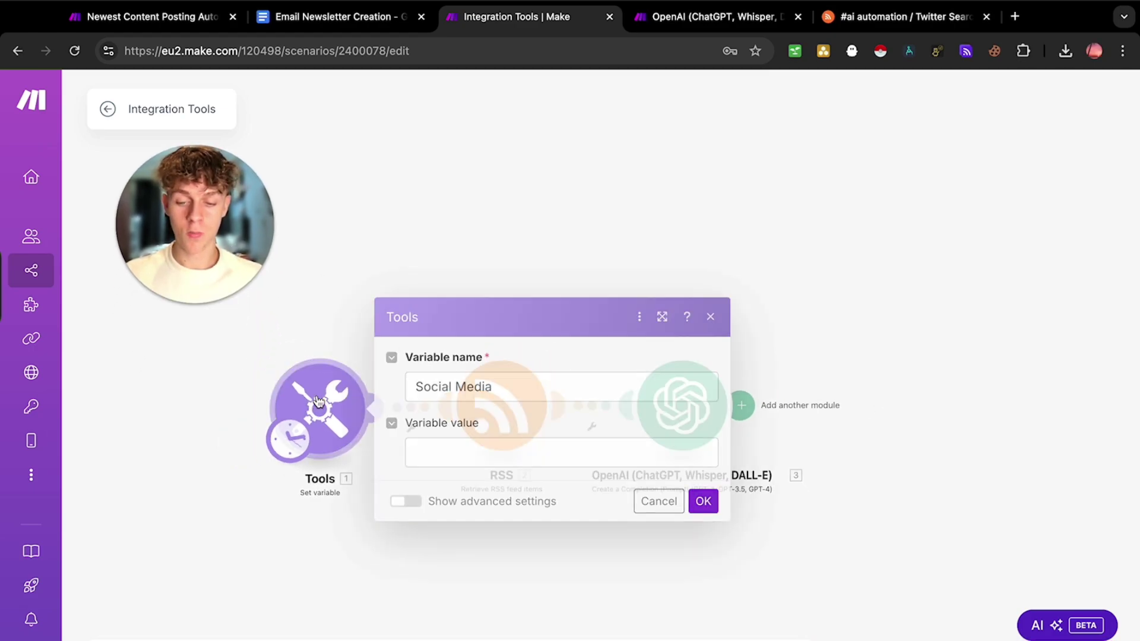
click(437, 456)
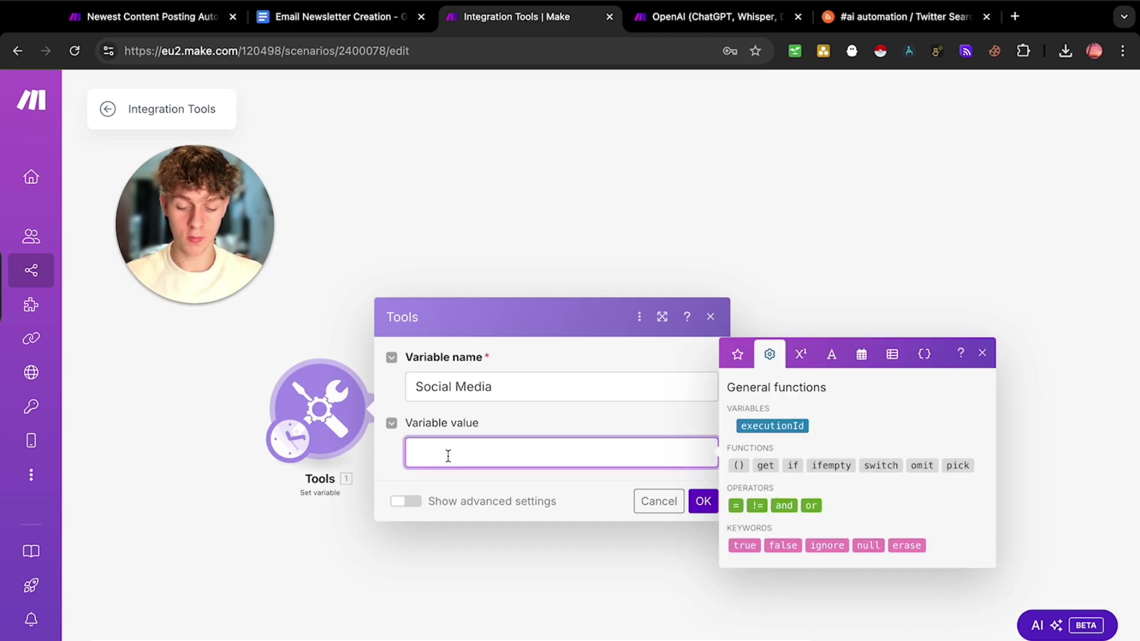
click(703, 501)
click(512, 394)
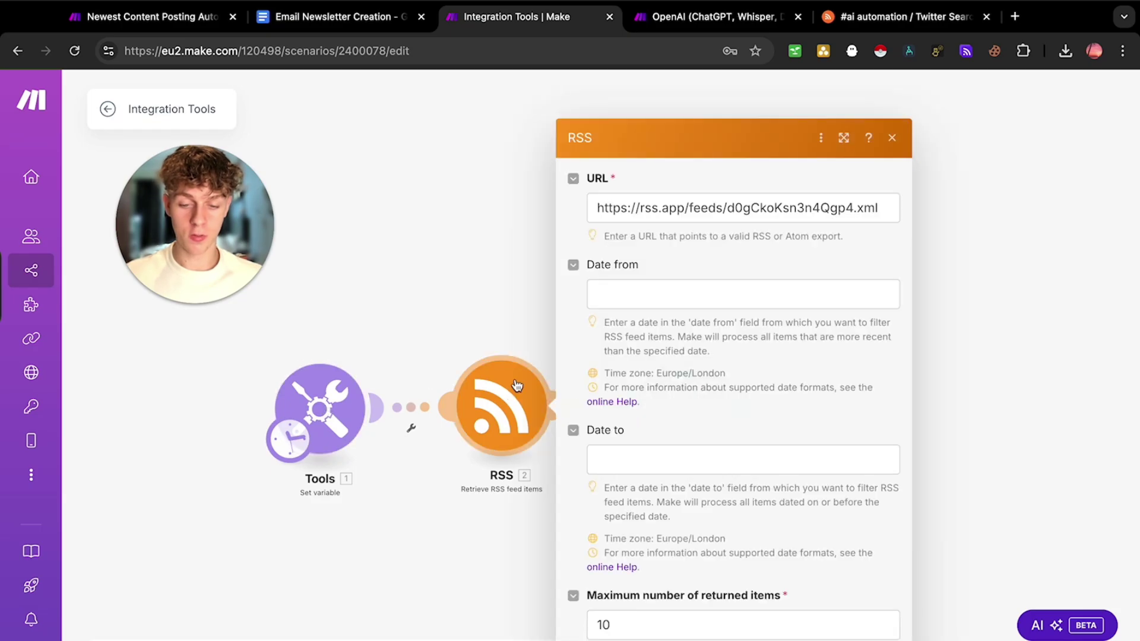
drag(628, 207, 830, 208)
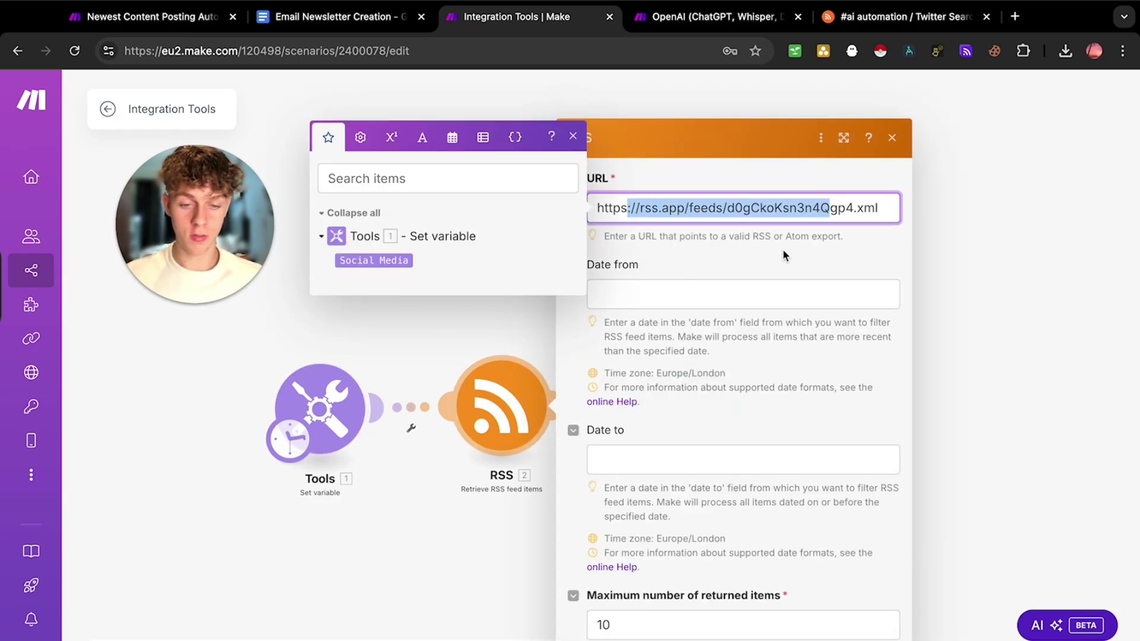
click(446, 323)
click(680, 405)
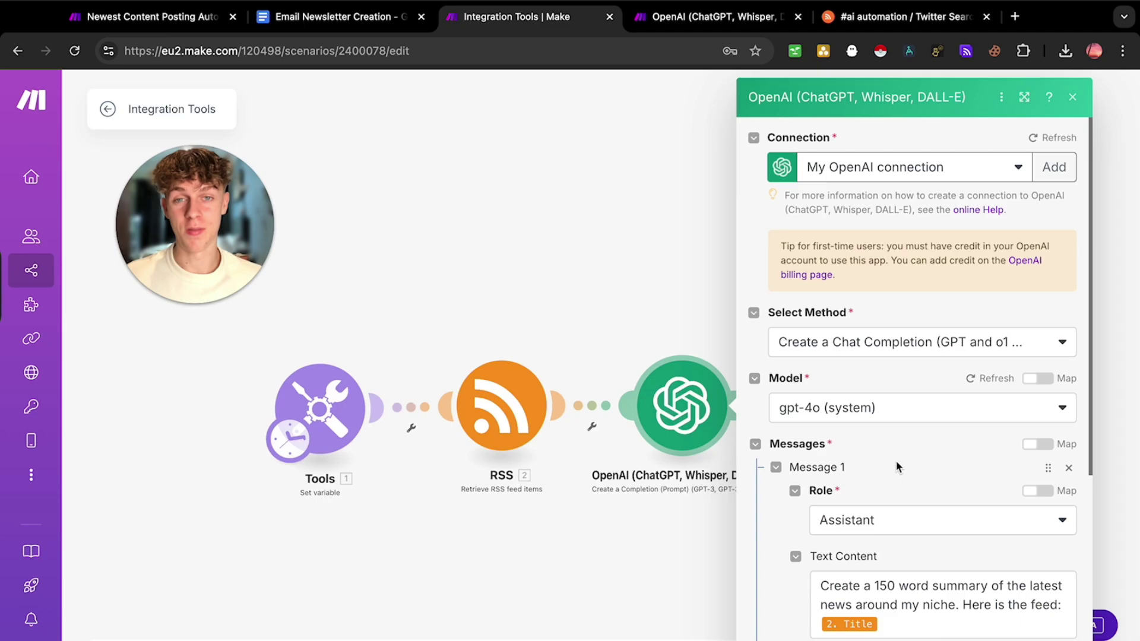
click(633, 316)
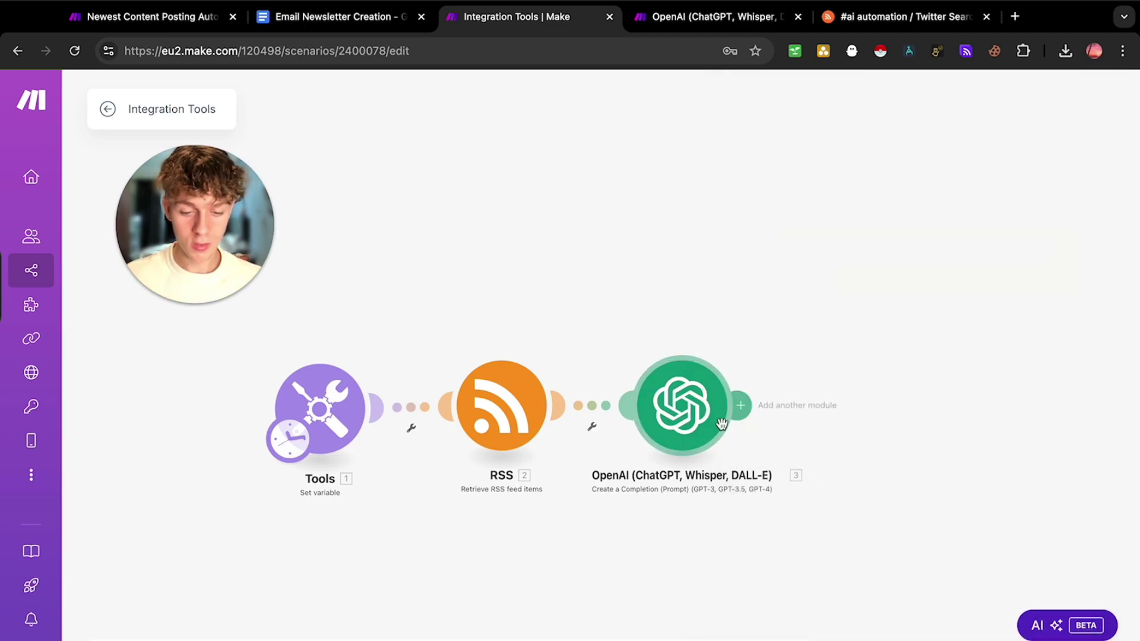
Add a Router after the OpenAI module to split the scenario into separate routes
click(743, 405)
click(793, 407)
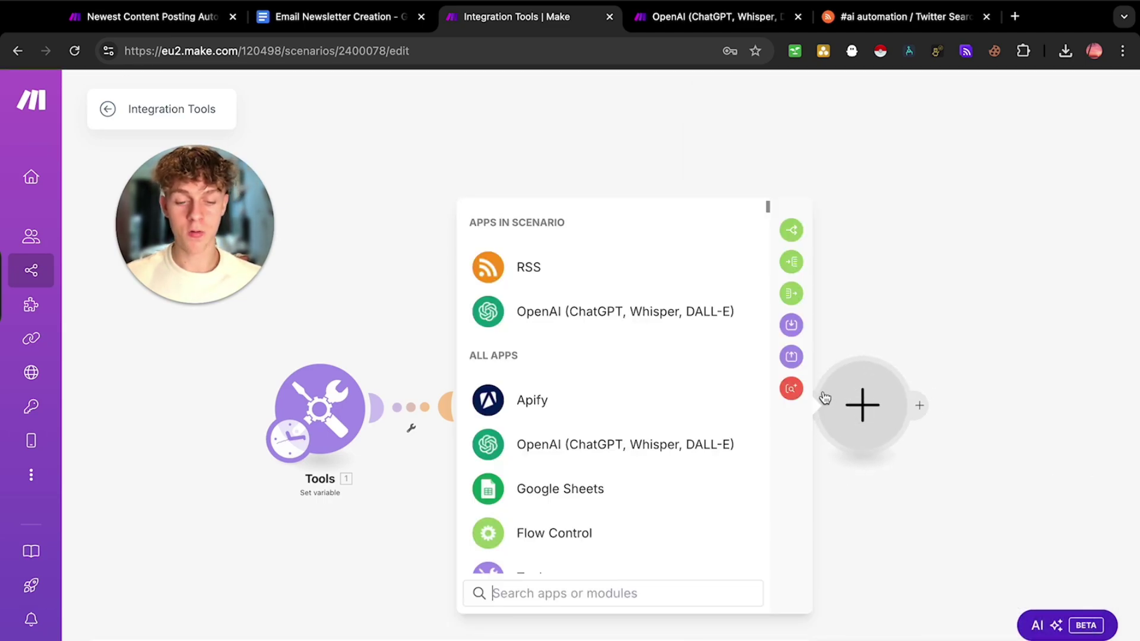
text(rout)
click(604, 265)
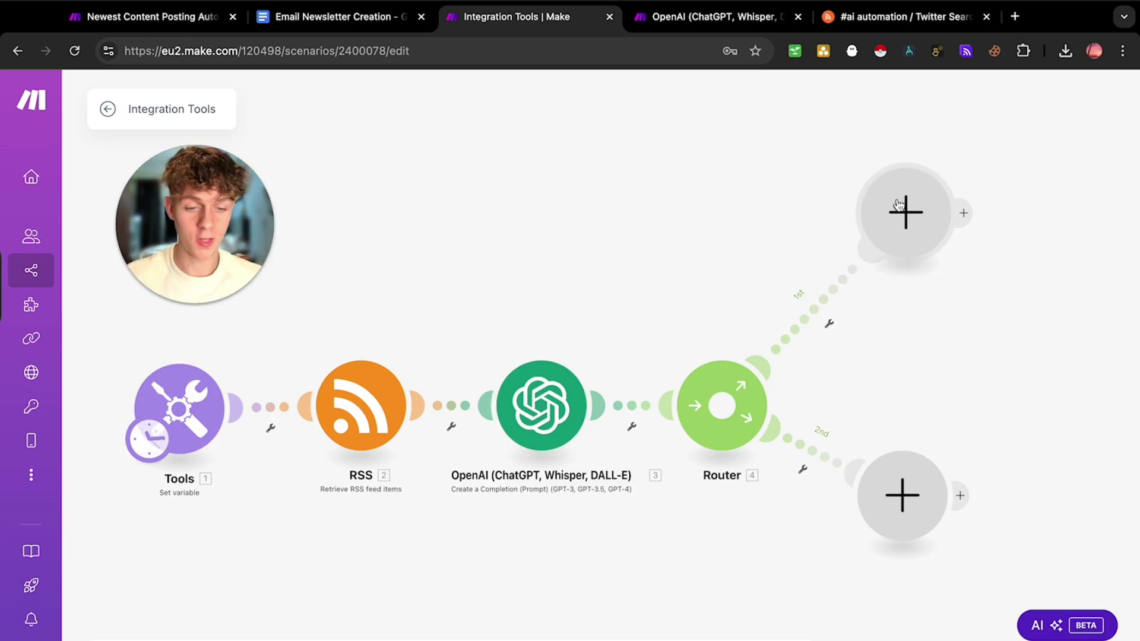
Add the X (formerly Twitter) "Create a Post" module to the router's first route and move it farther from the router
click(530, 409)
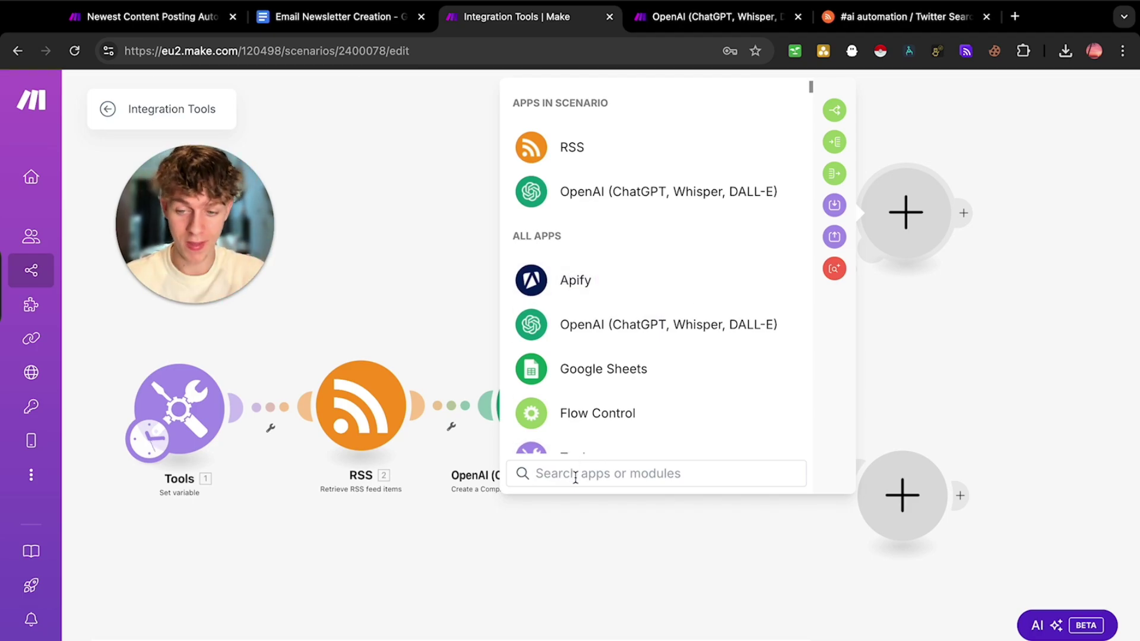
text(x)
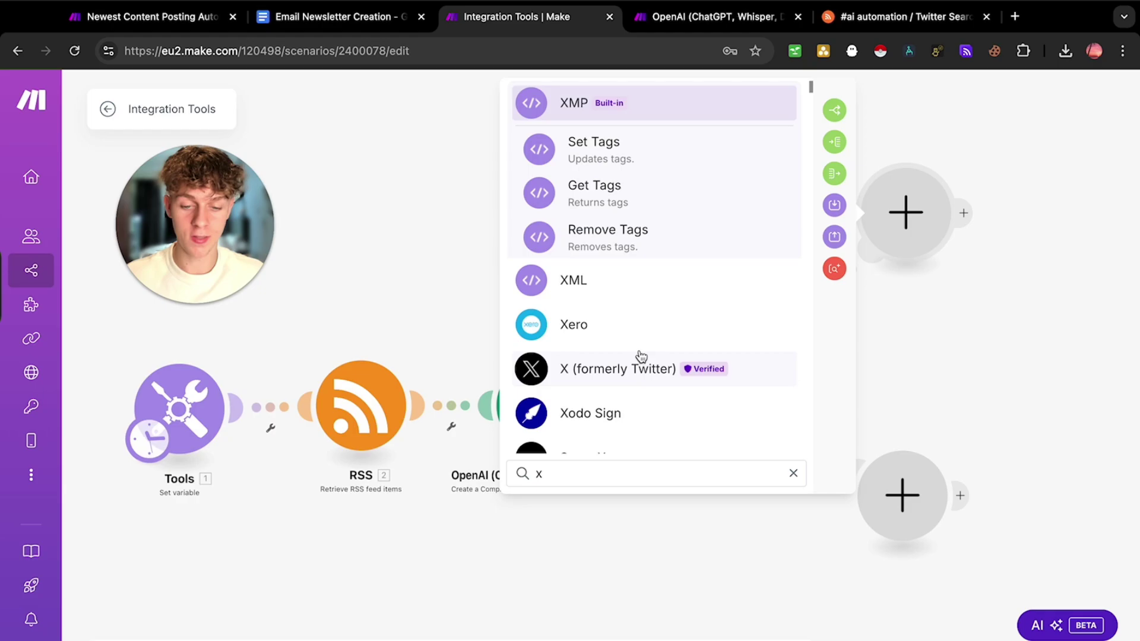
click(620, 371)
scroll(612, 409, down, 1)
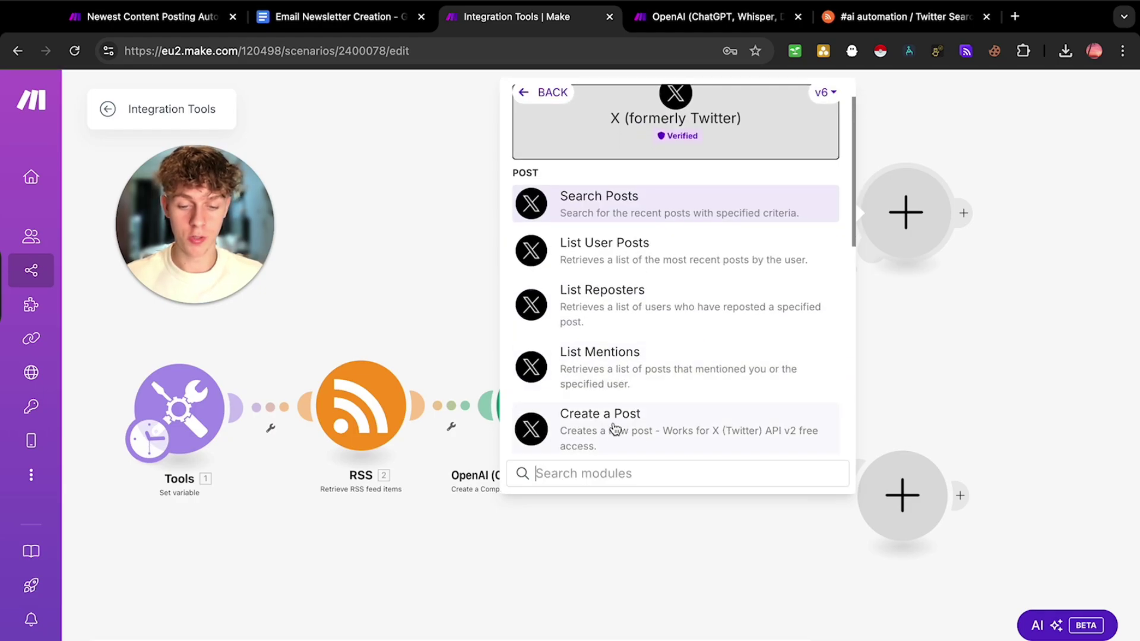
click(613, 429)
click(841, 287)
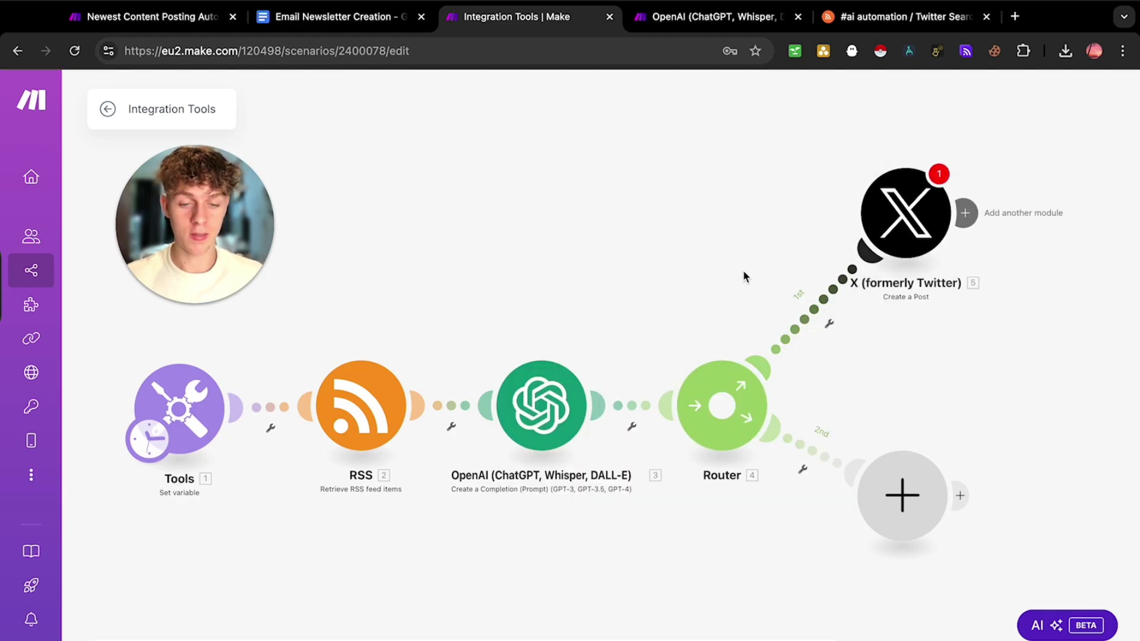
drag(882, 211, 1036, 194)
Add the LinkedIn "Create a User Text Post" module to the router's second route
scroll(818, 284, down, 3)
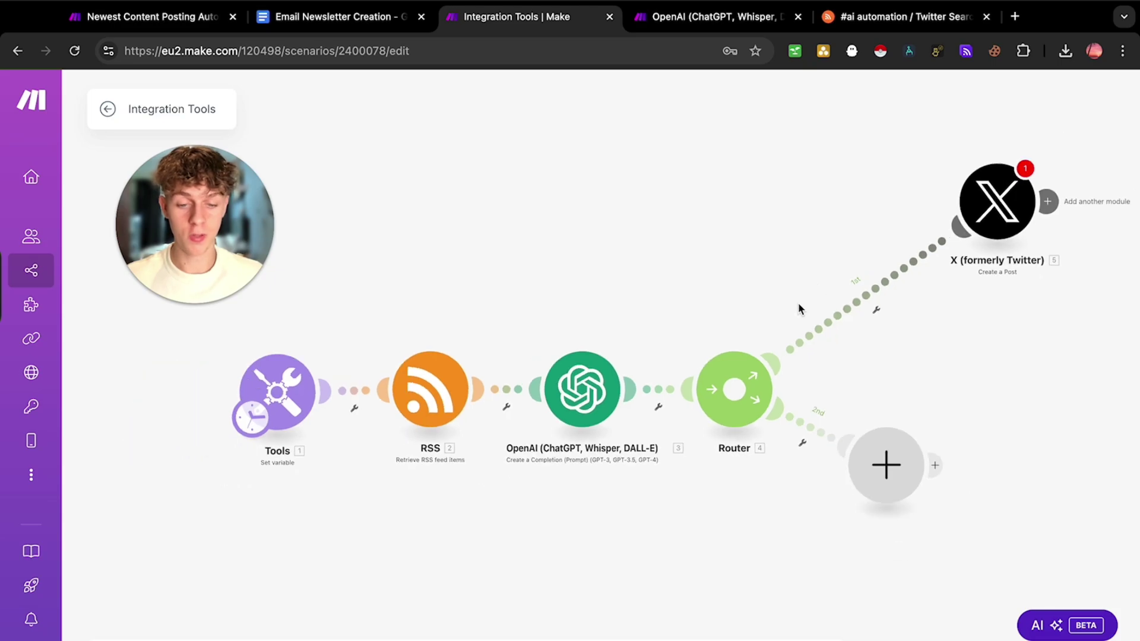
right_click(798, 302)
scroll(622, 234, right, 5)
click(719, 397)
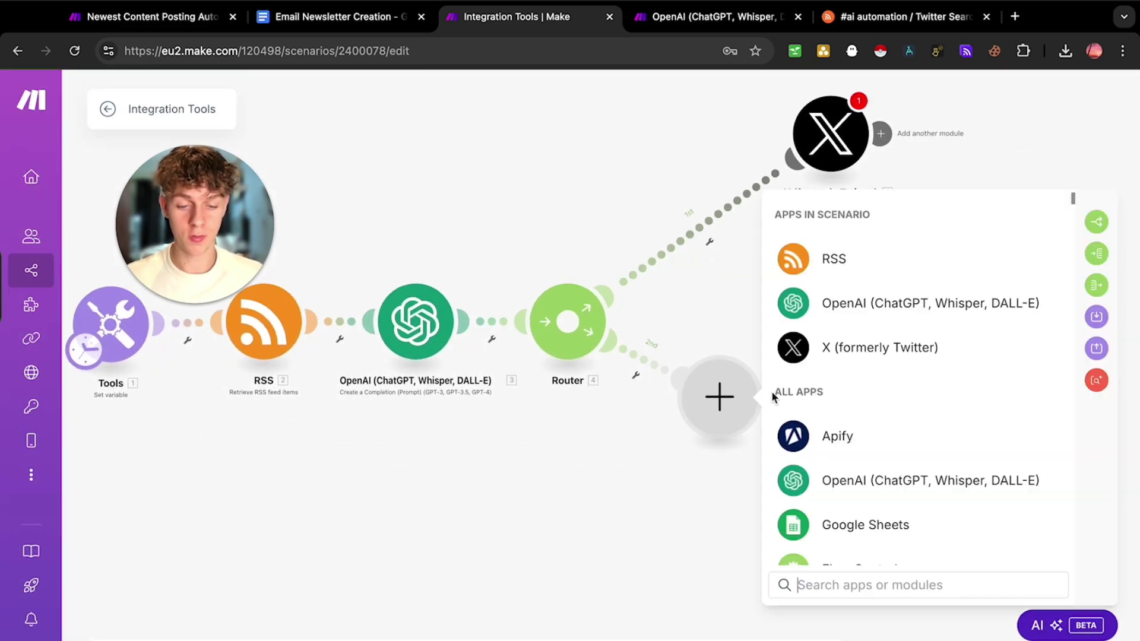
text(link)
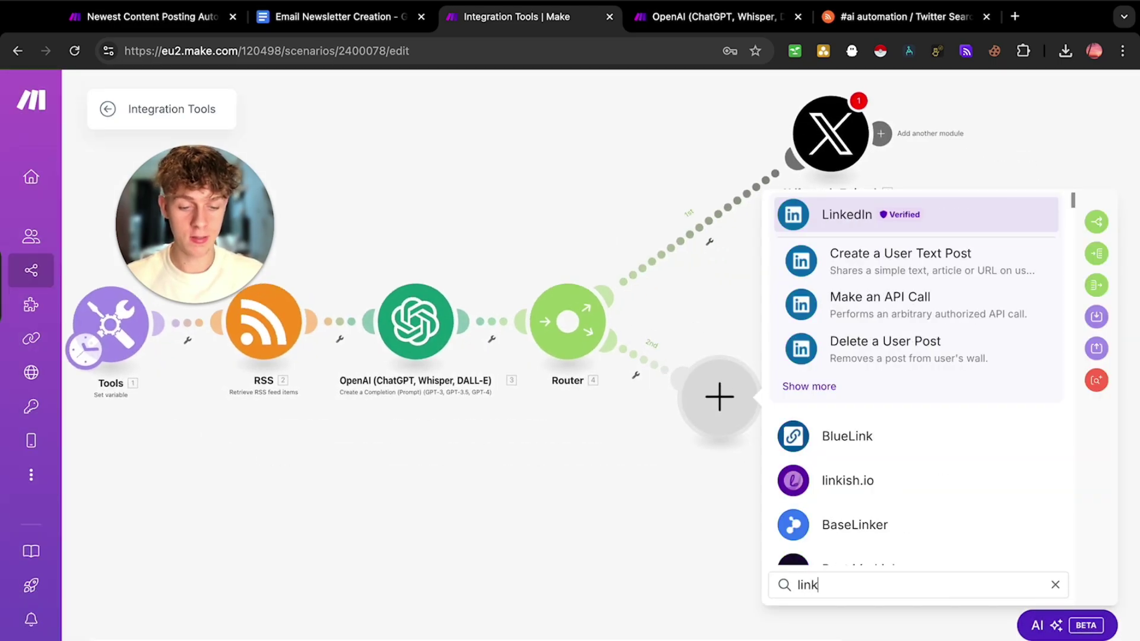
click(870, 270)
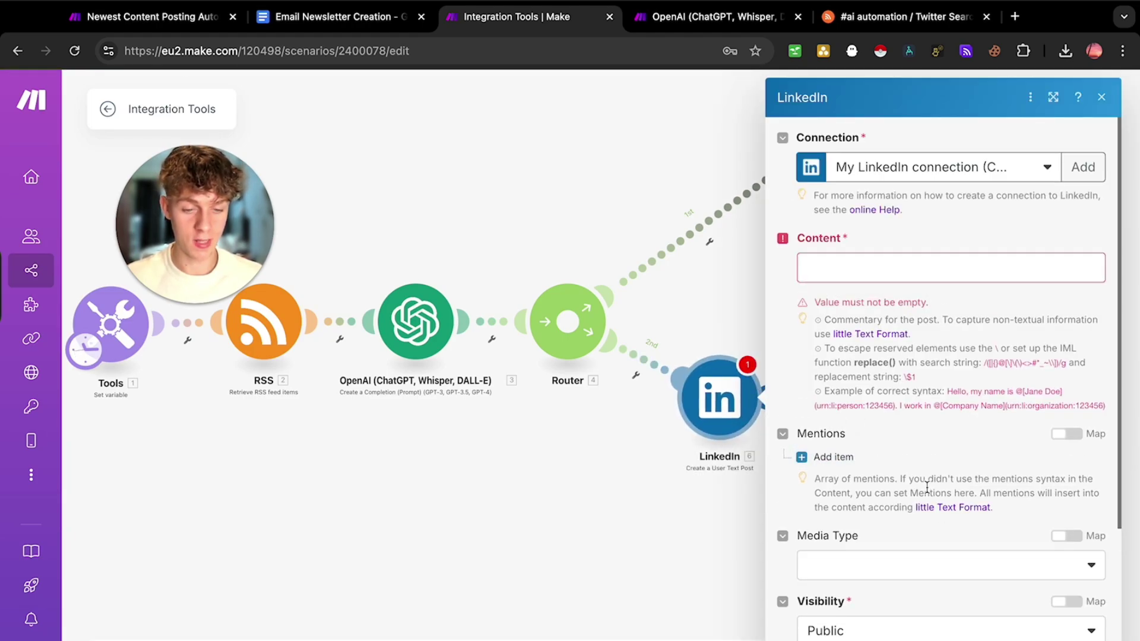
Enter "w" as the LinkedIn post's content, confirm the settings and move the module farther from the router
click(861, 267)
text(w)
click(877, 511)
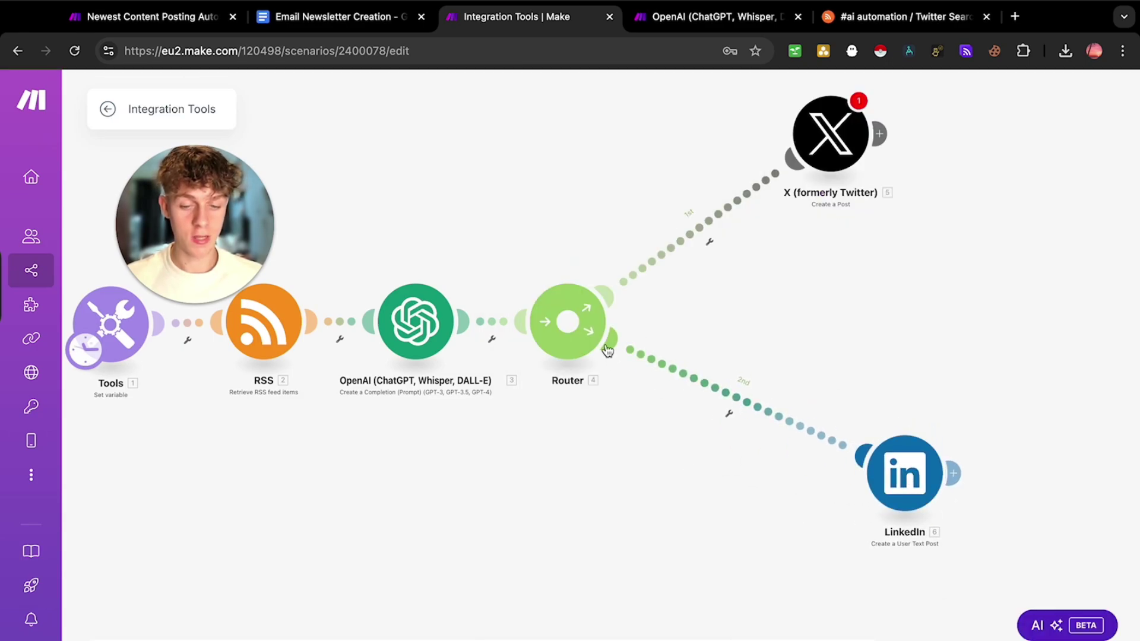
Create a third route from the router with the Google Docs "Insert a Paragraph to a Document" module
click(633, 372)
click(719, 478)
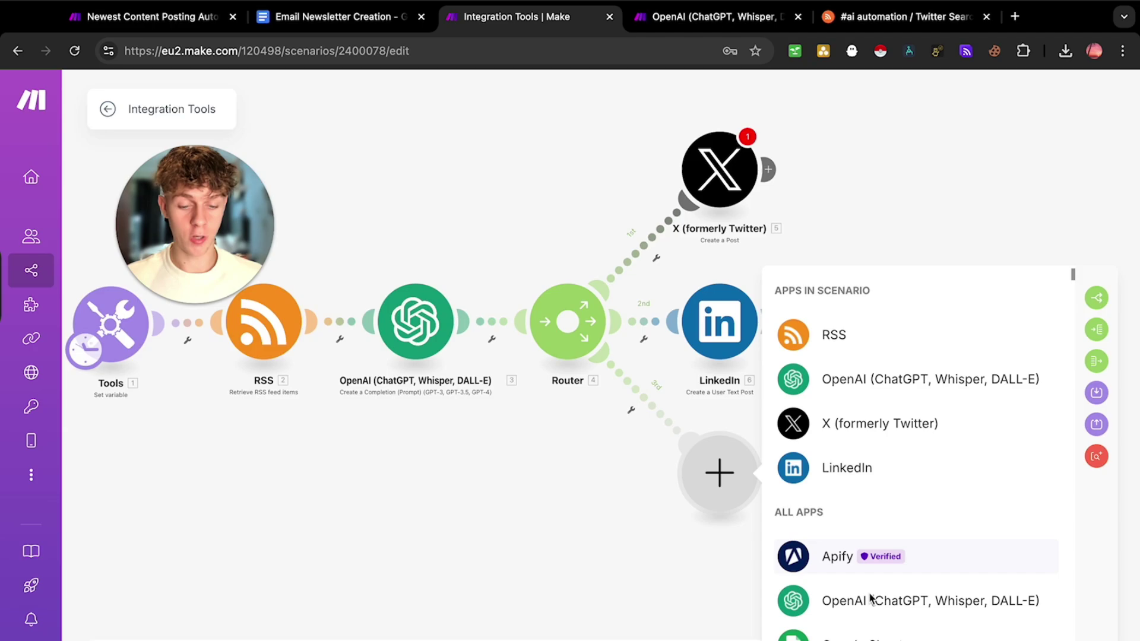
click(855, 635)
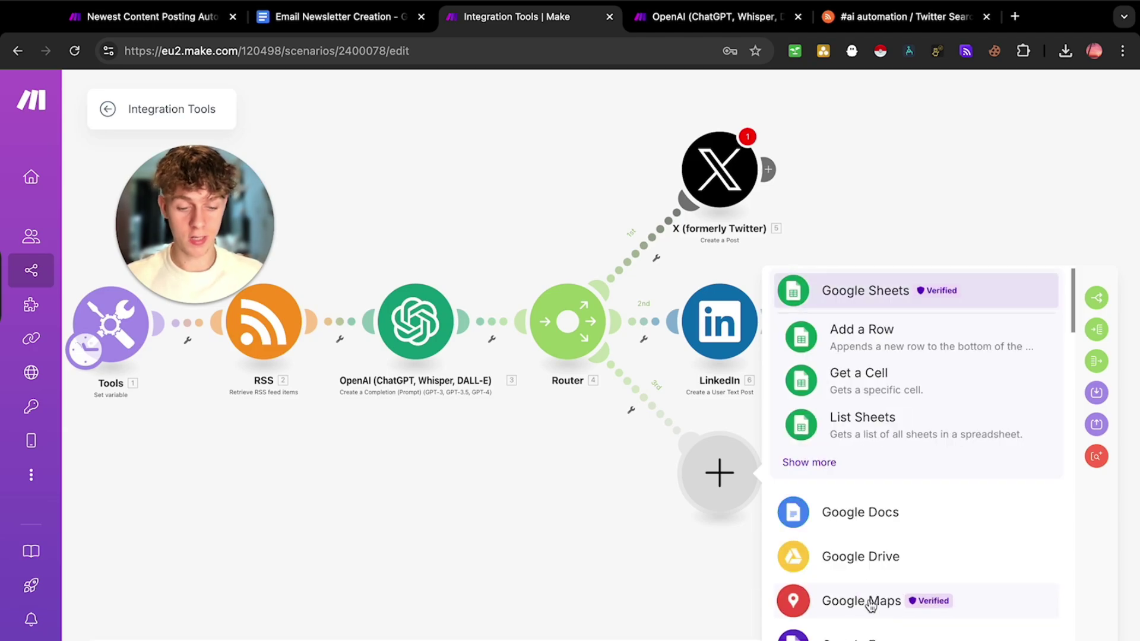
click(837, 514)
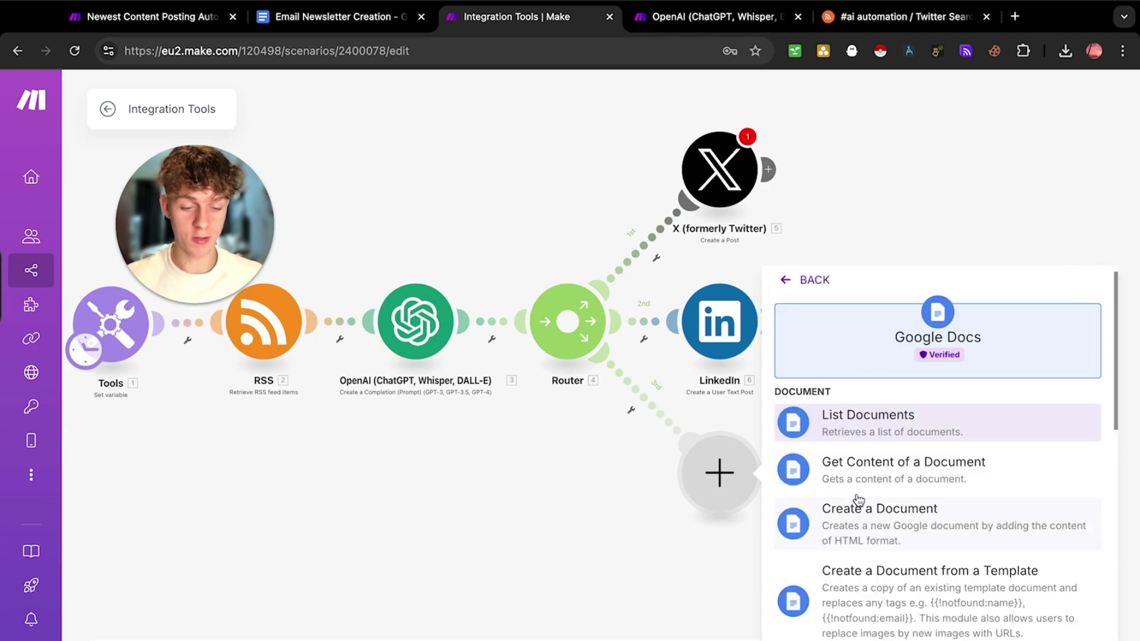
scroll(858, 501, down, 3)
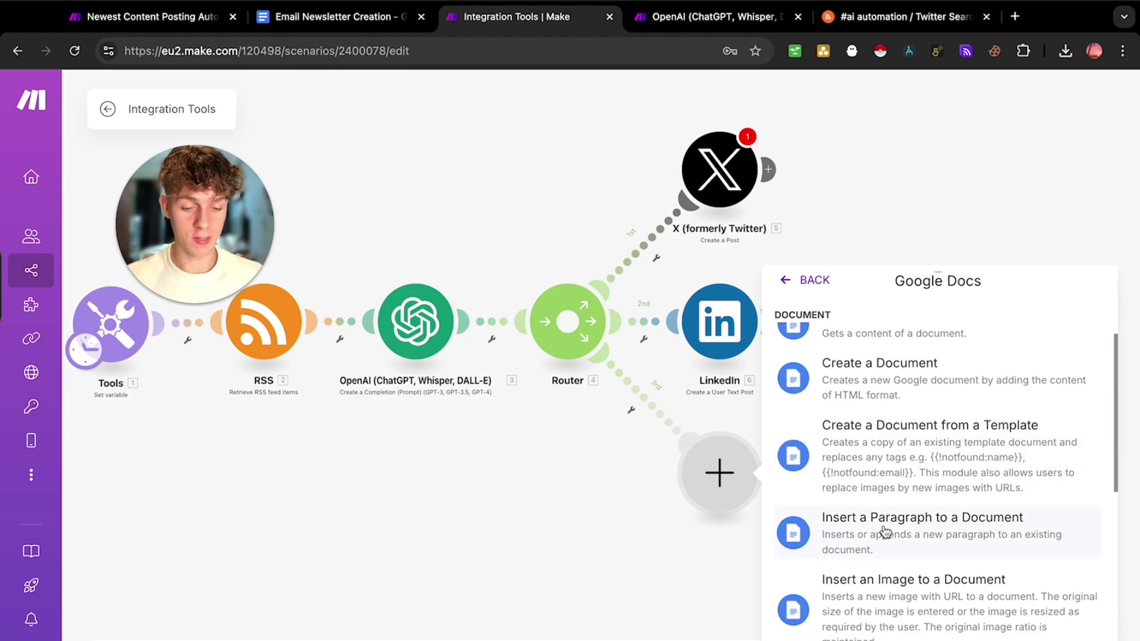
click(886, 532)
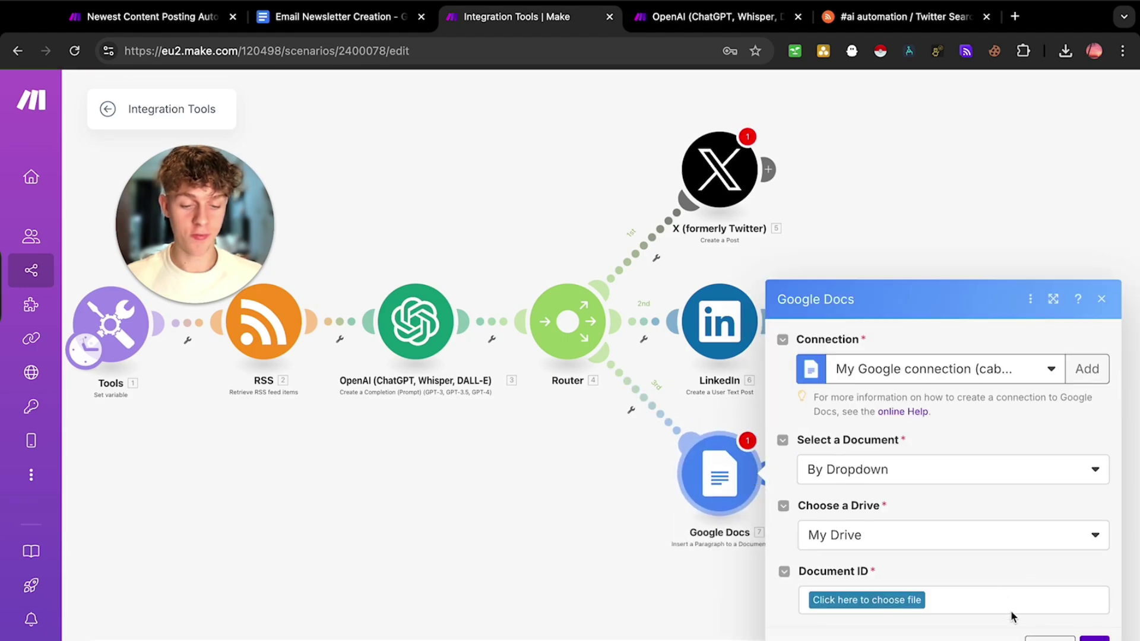
Set the Google Docs module to append text to the body of the Email Newsletter Creation document
click(867, 599)
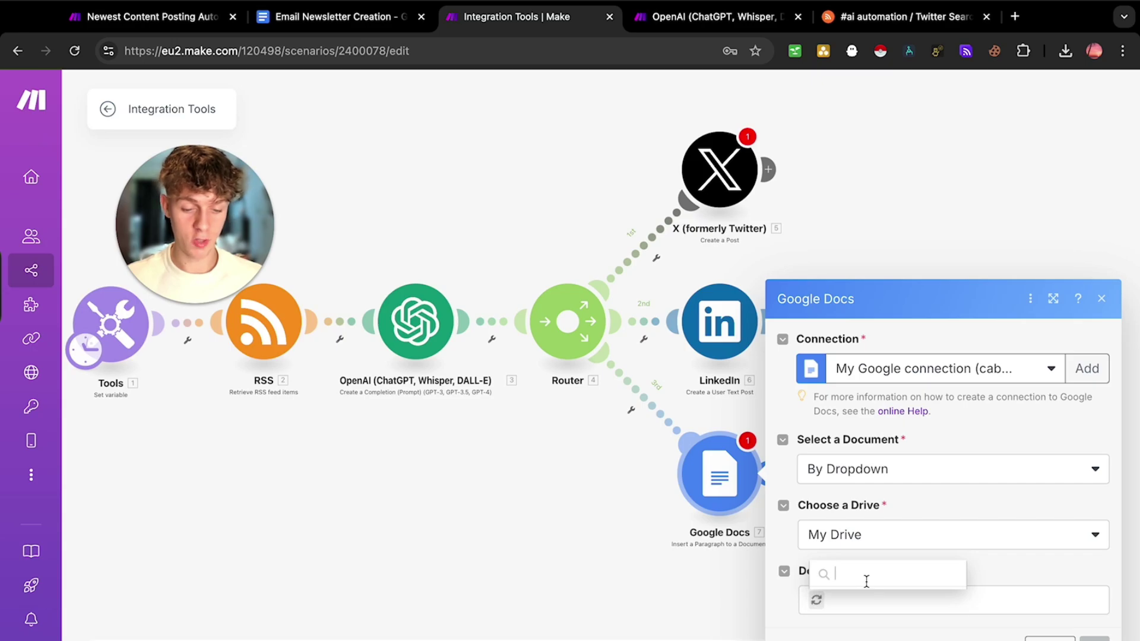
click(874, 501)
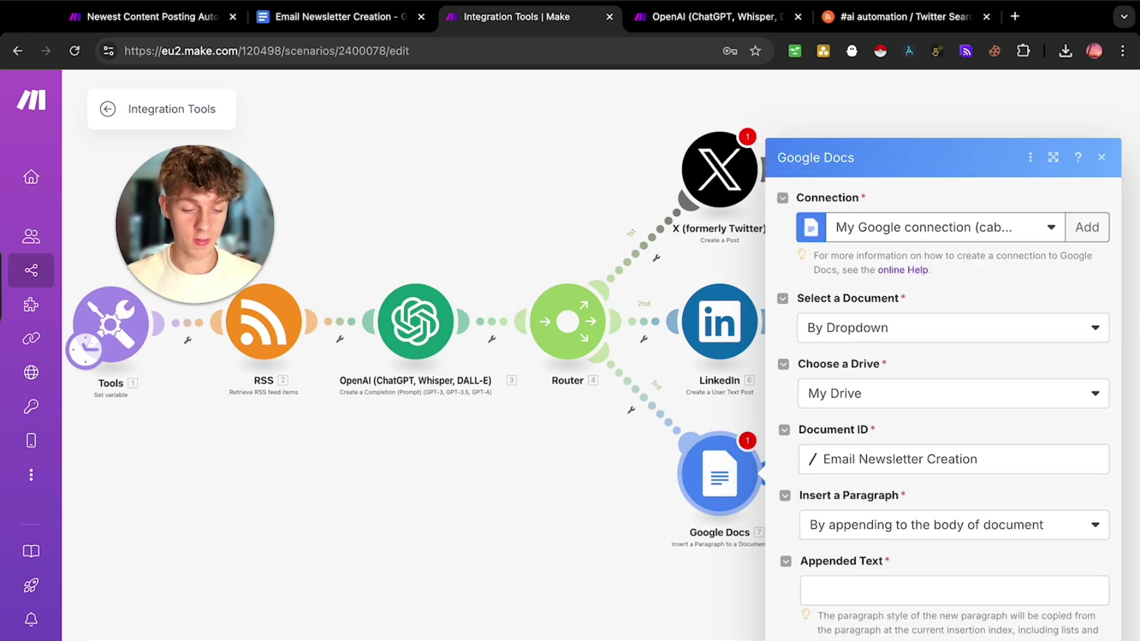
click(890, 591)
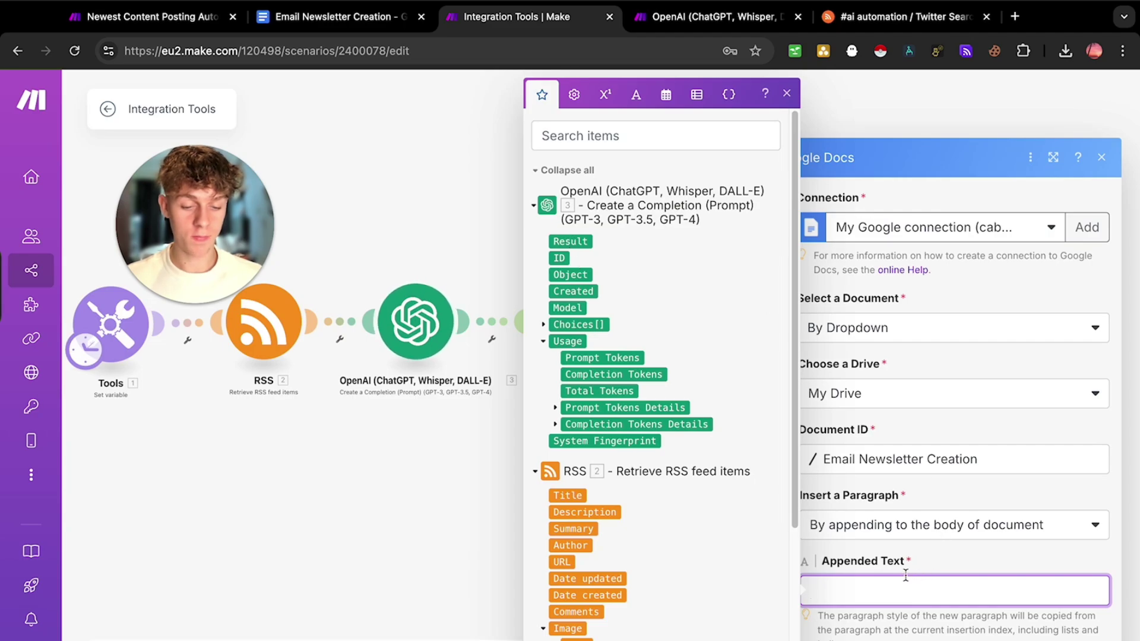
key(Escape)
key(Escape)
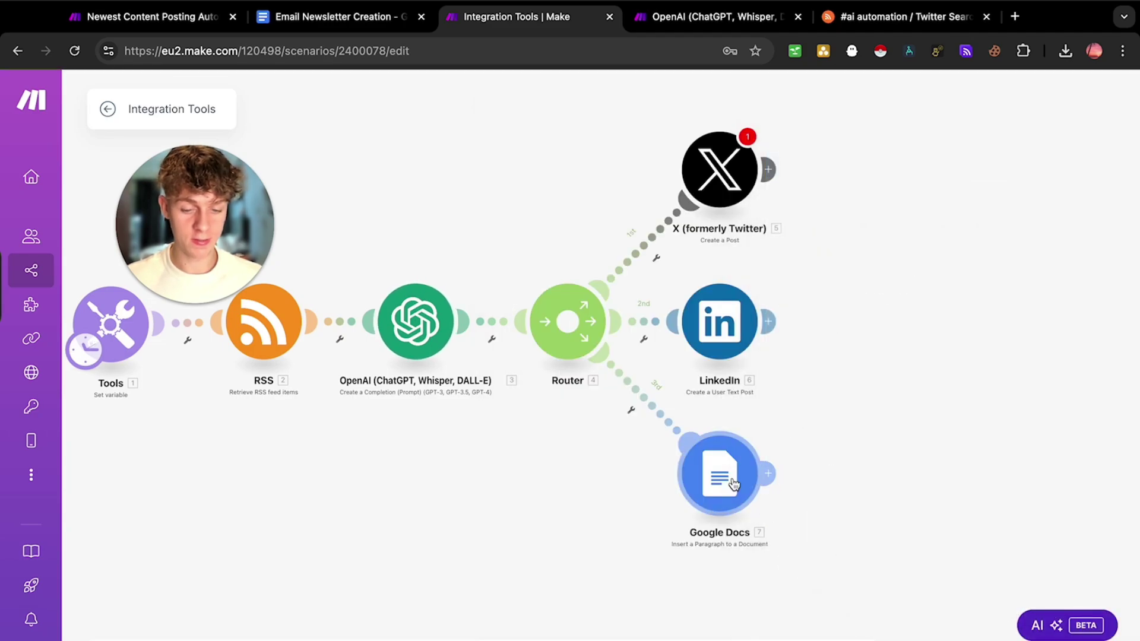
Space the route modules farther from the router and insert an OpenAI "Create a Completion (Prompt)" module before X
drag(721, 324, 817, 320)
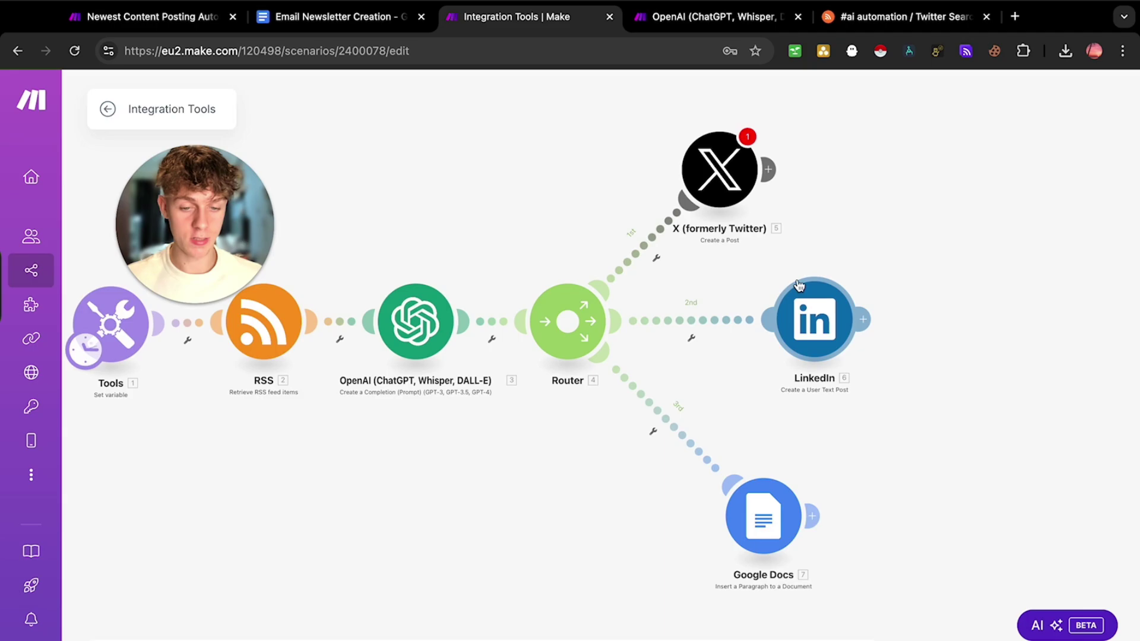
drag(729, 175, 759, 164)
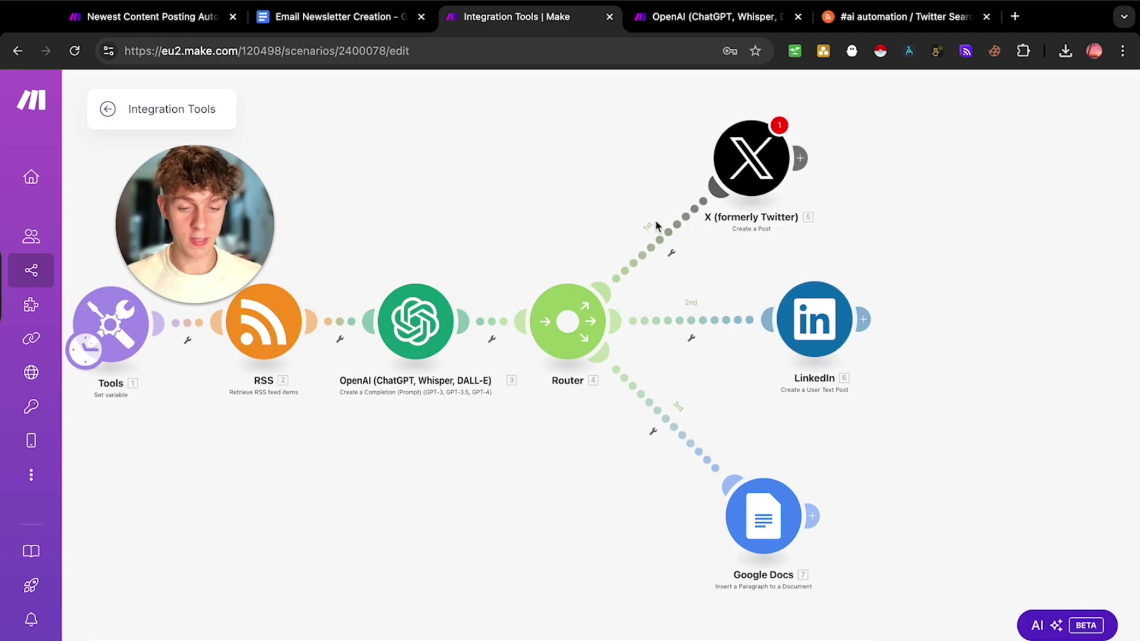
click(670, 254)
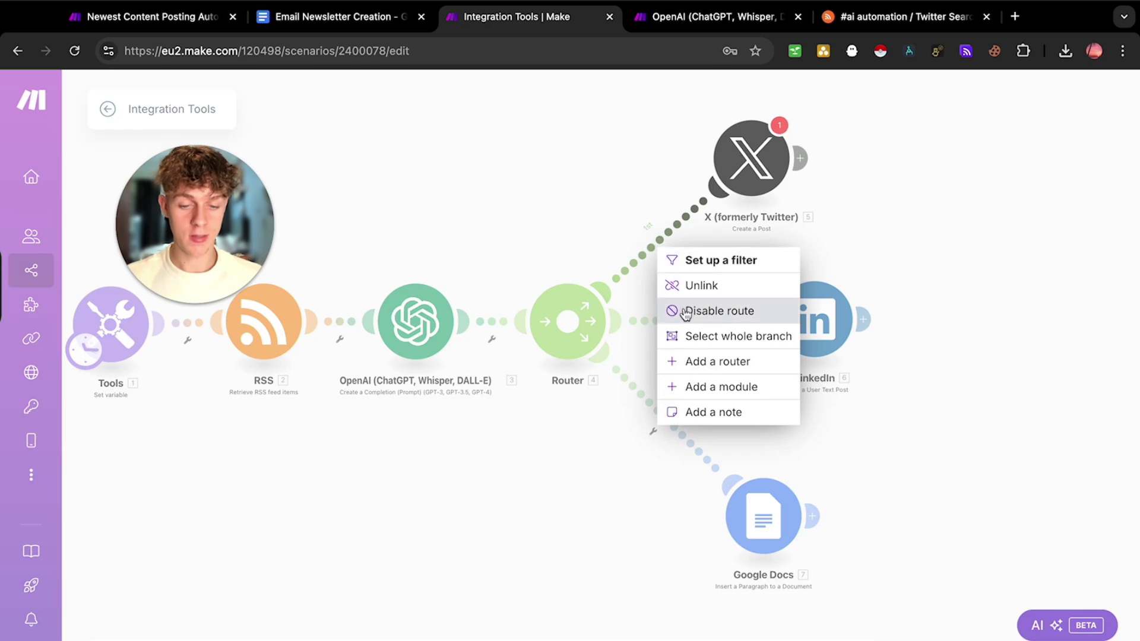
click(712, 387)
click(858, 190)
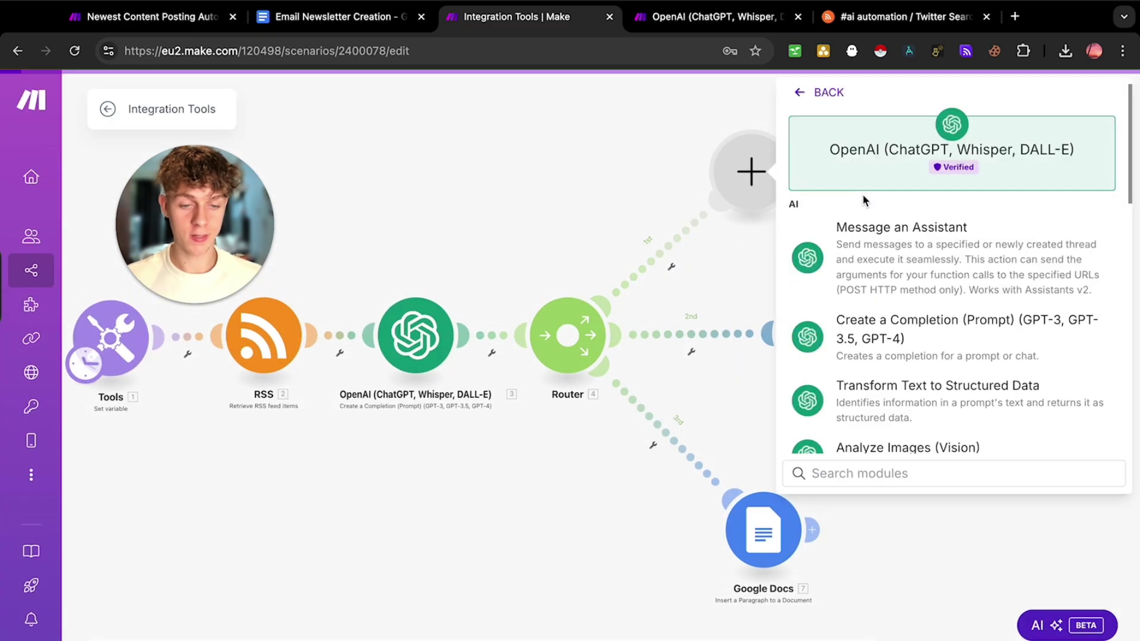
click(881, 333)
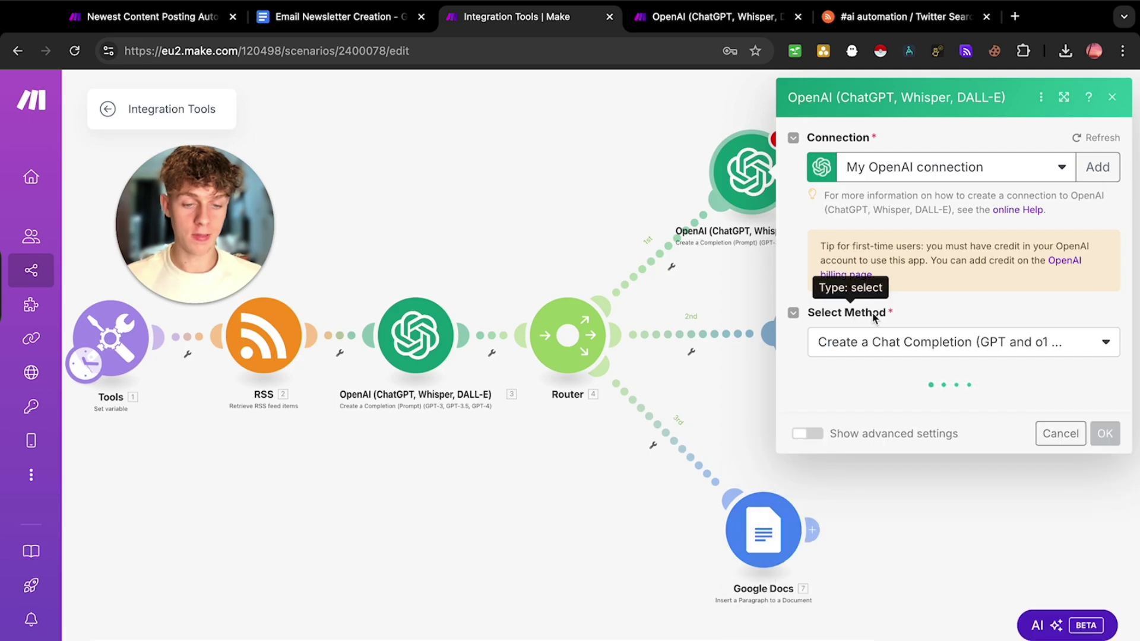
Choose the gpt-4o model for the X route's OpenAI module and add a message with the Assistant role
click(861, 408)
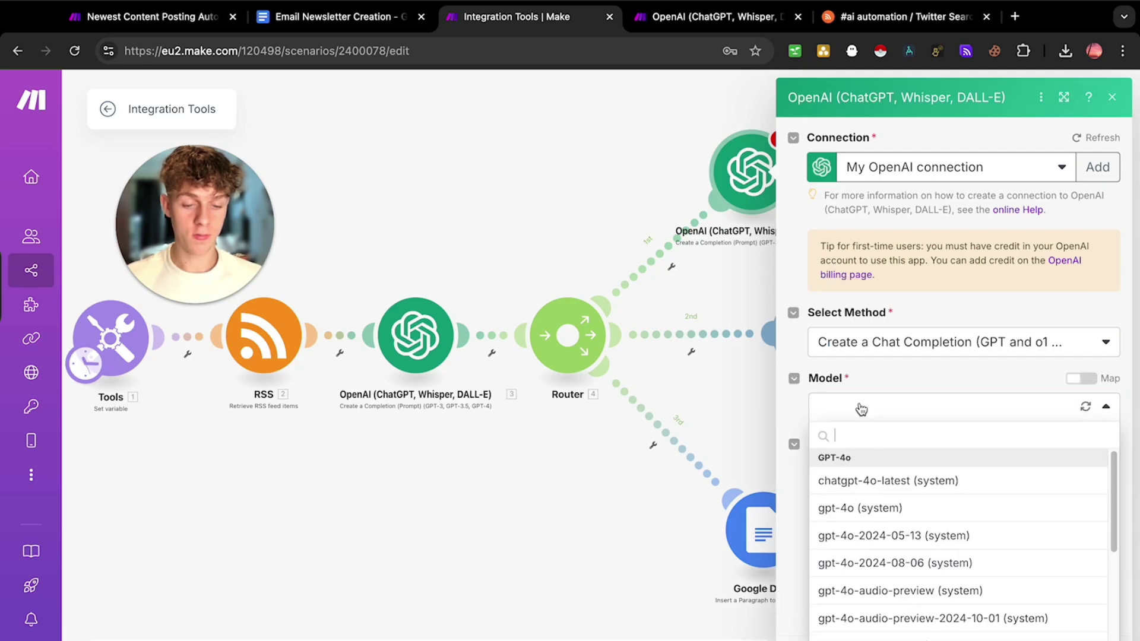
click(885, 509)
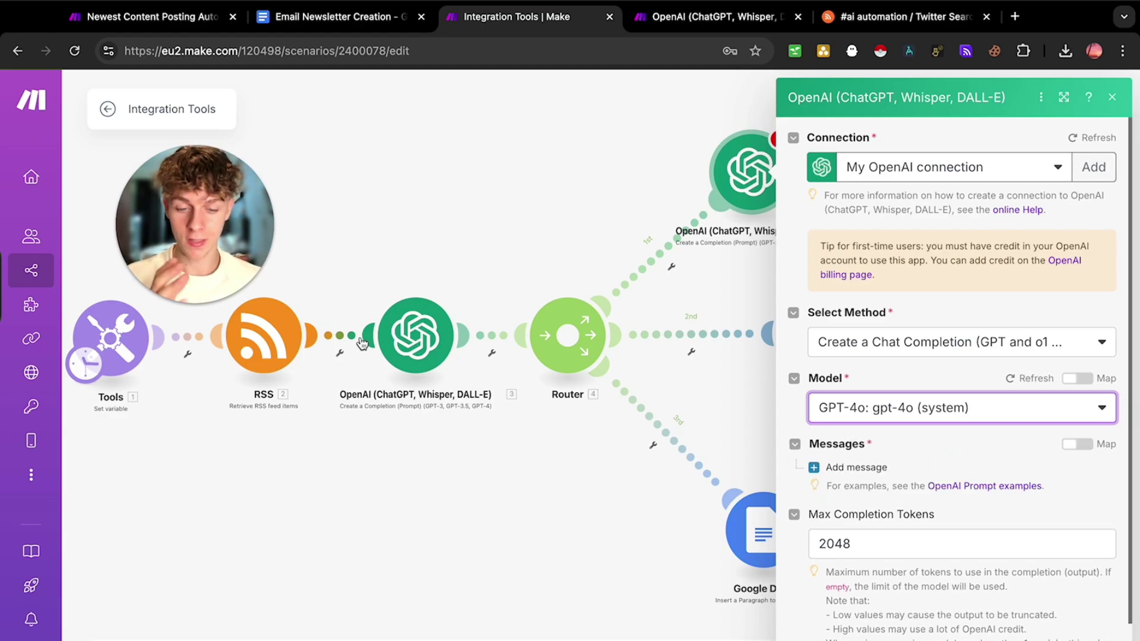
click(847, 468)
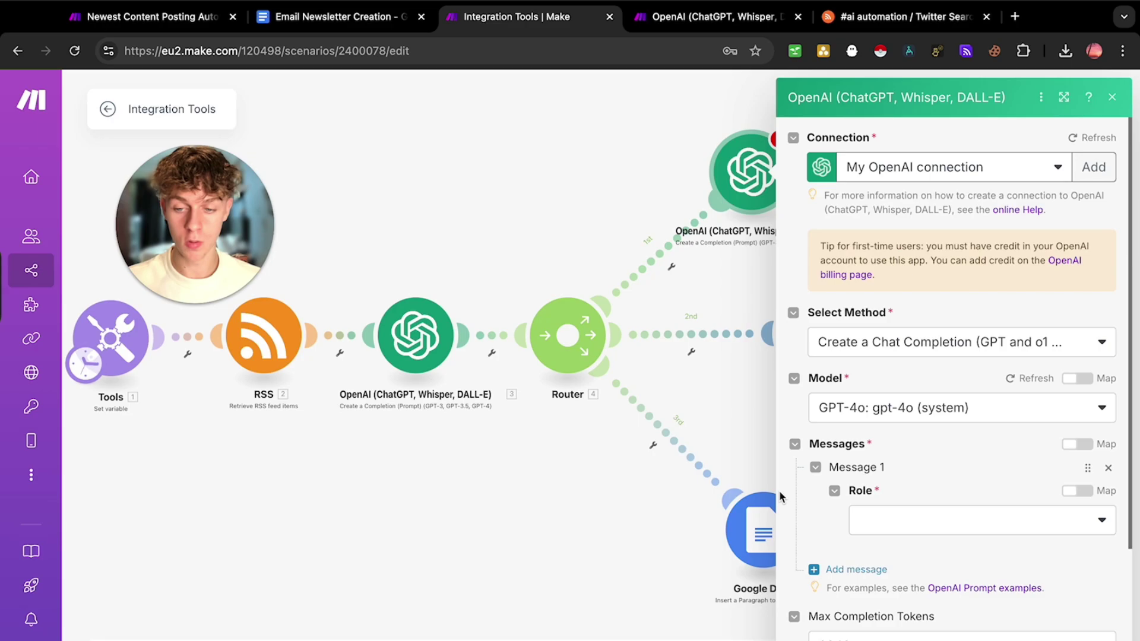
click(922, 523)
click(908, 571)
scroll(813, 509, down, 2)
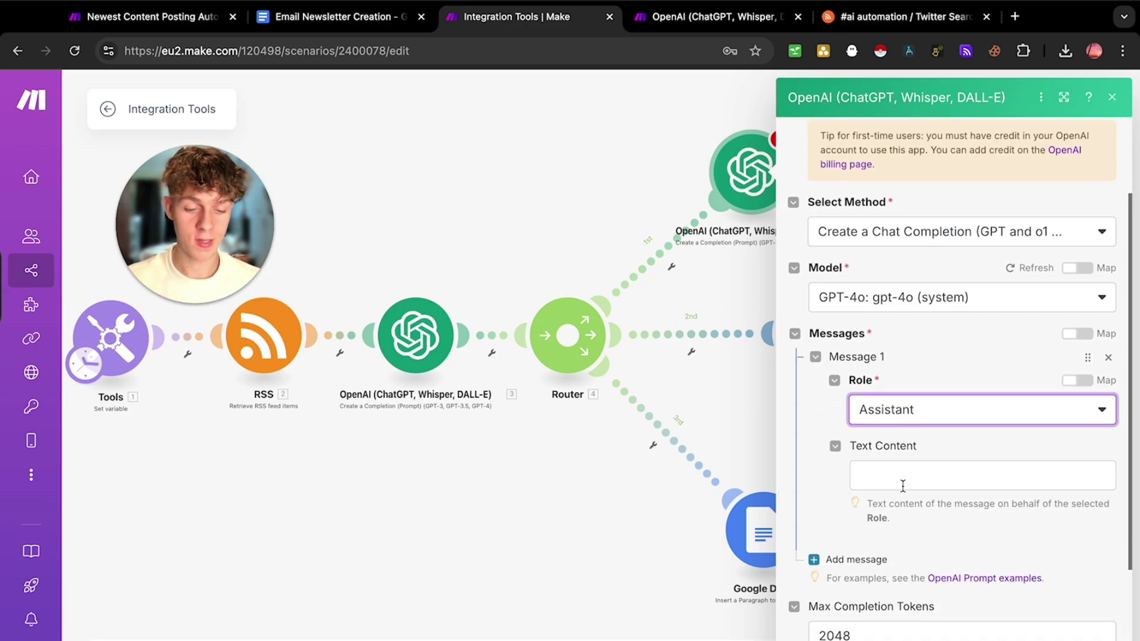
Write the message "You job is to post a one sentence update of trending Ai news from this summary:" followed by the first OpenAI module's Result
click(903, 480)
text(You)
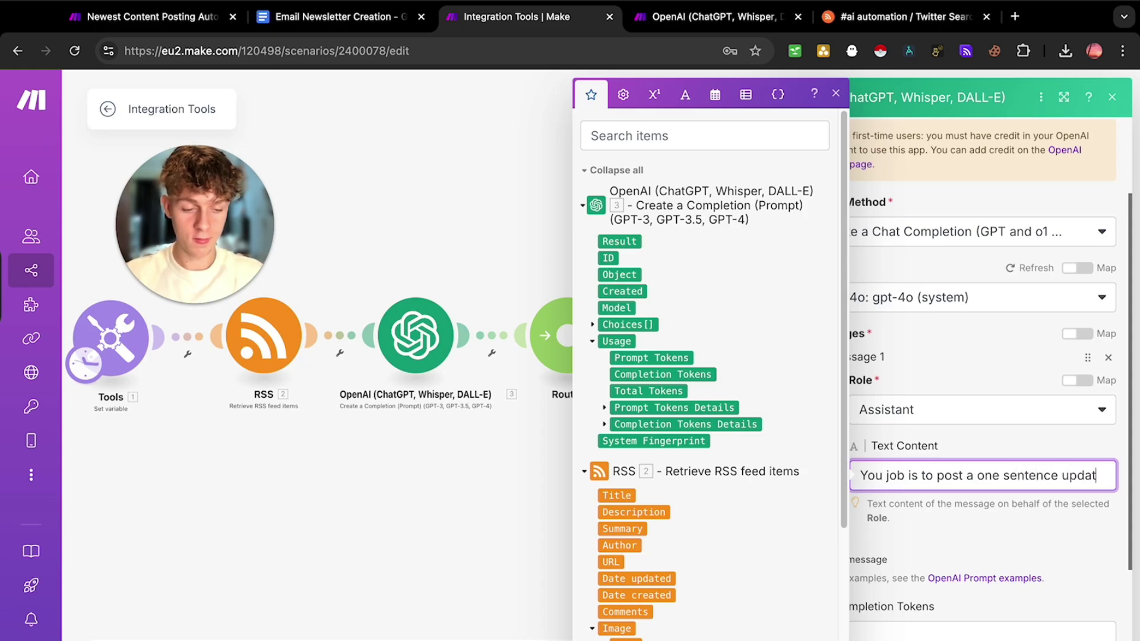
text(of trending Ai news from this summary:)
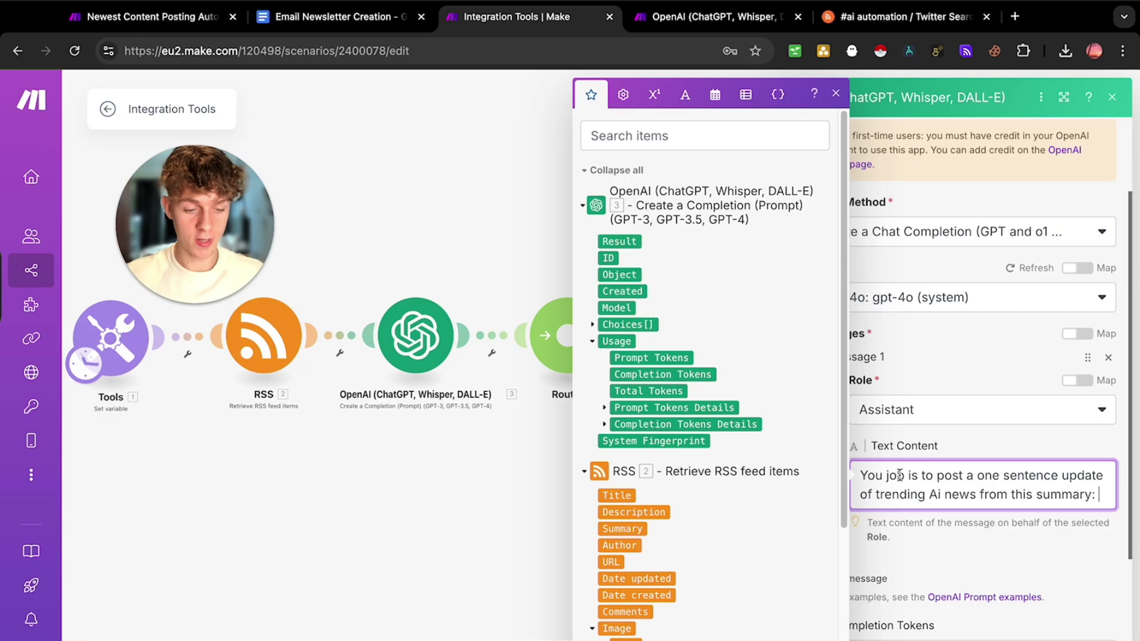
click(620, 241)
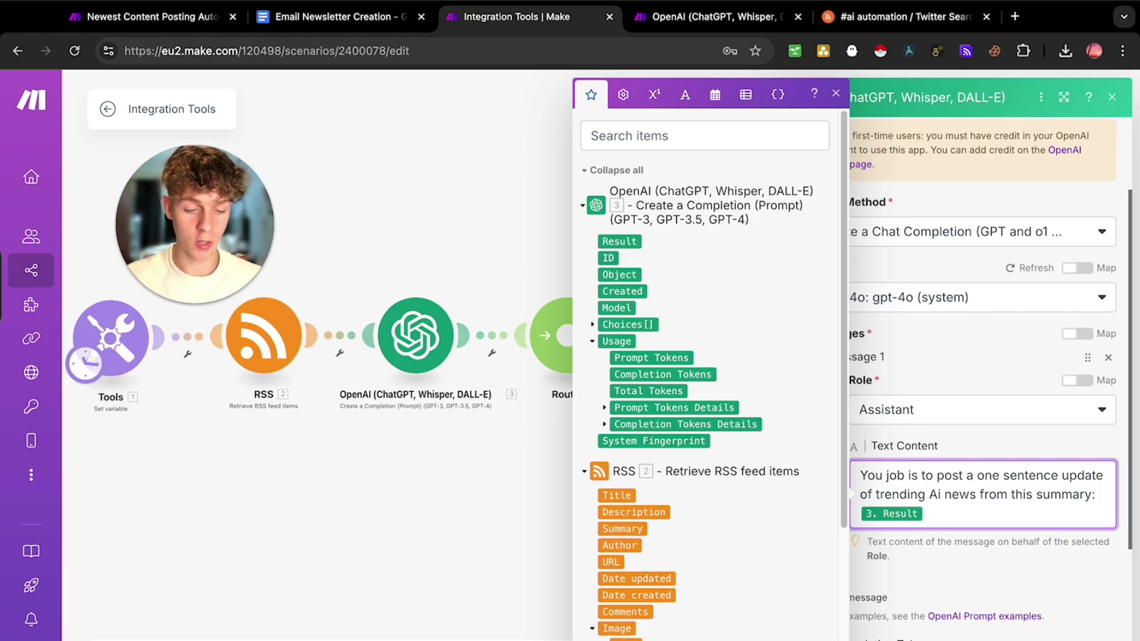
key(Escape)
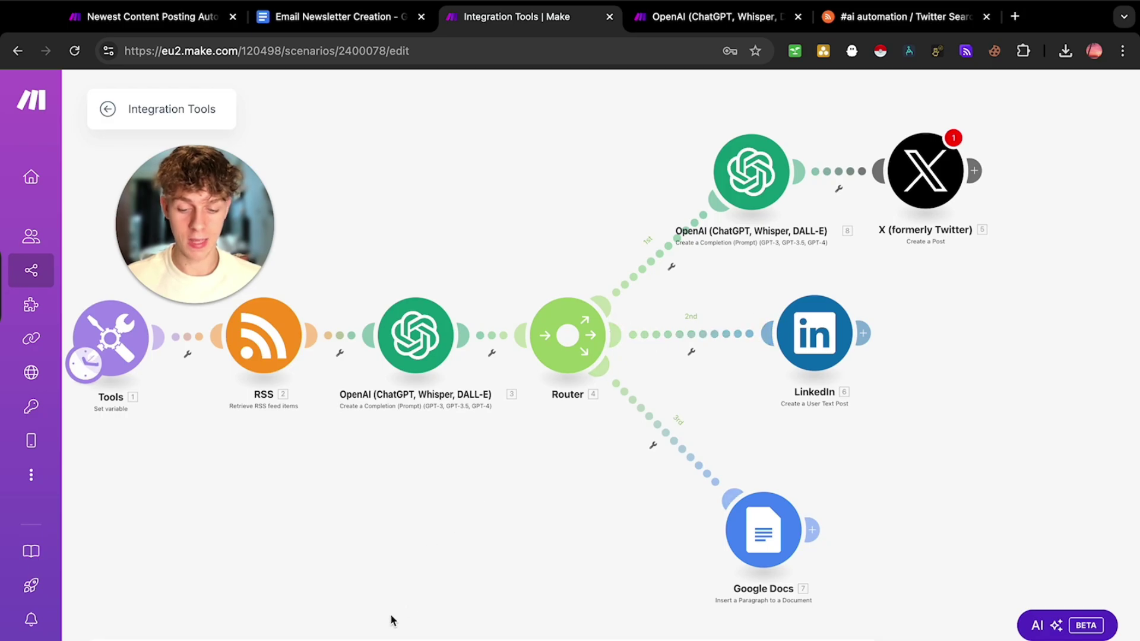
Insert an OpenAI "Create a Completion (Prompt)" module between the router and the LinkedIn module
right_click(681, 336)
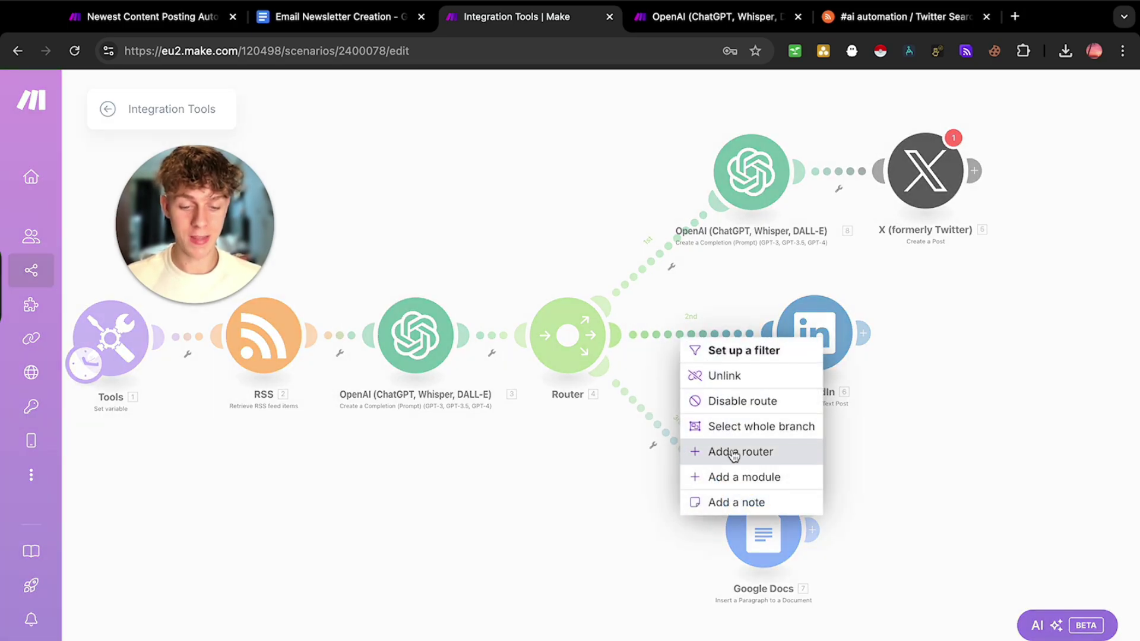
click(740, 480)
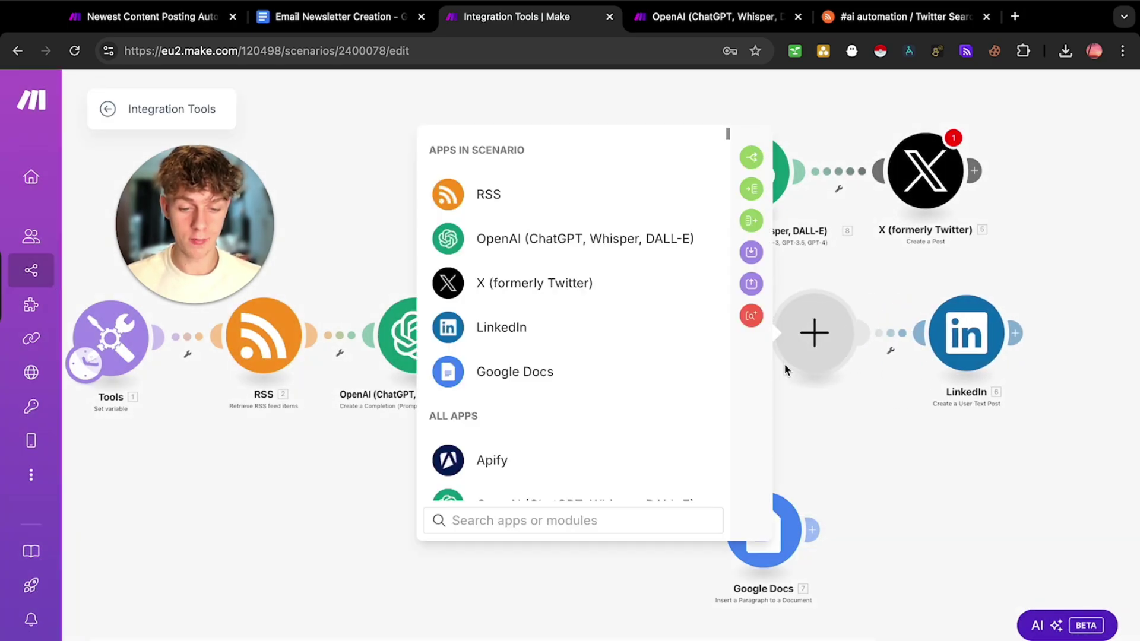
click(517, 242)
click(551, 382)
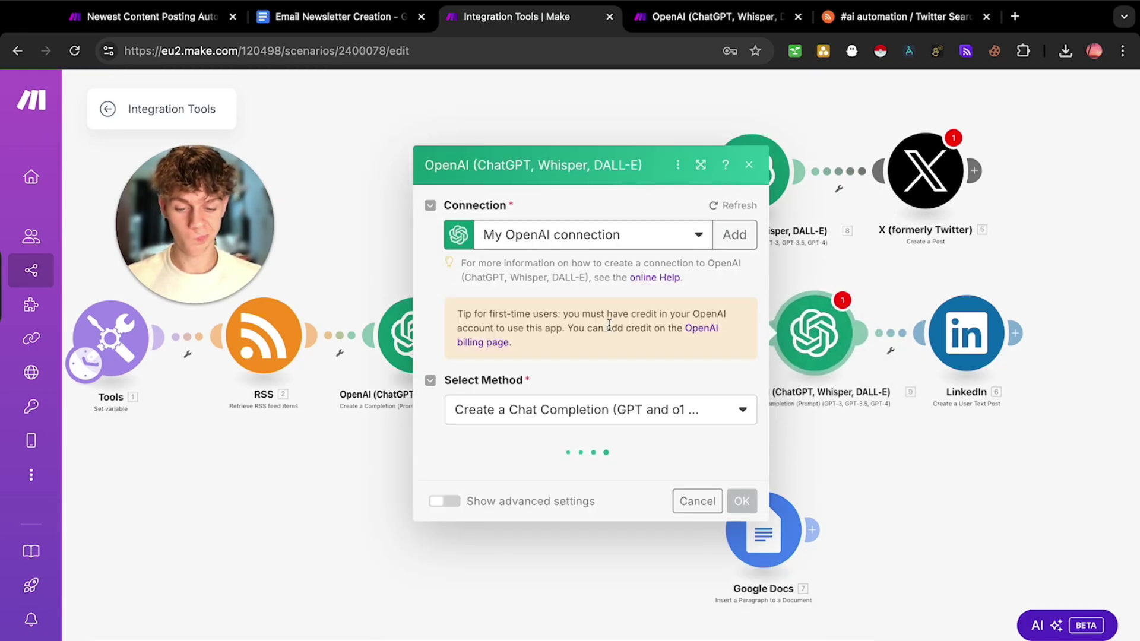
Choose the gpt-4o model for the LinkedIn route's OpenAI module and add a message with the Assistant role
click(512, 409)
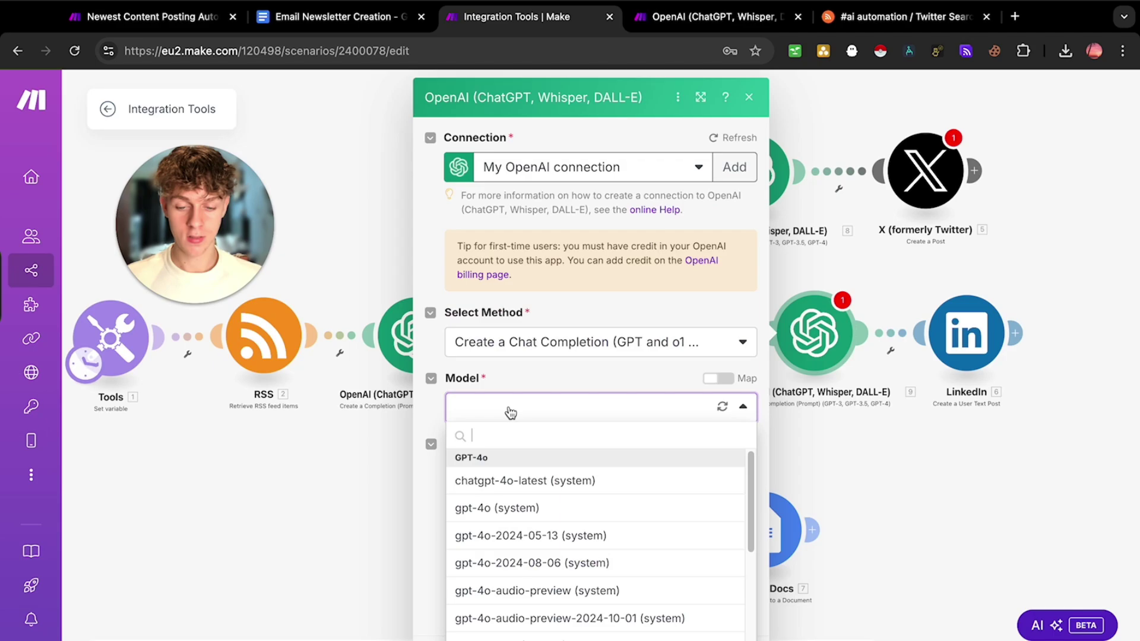
click(512, 509)
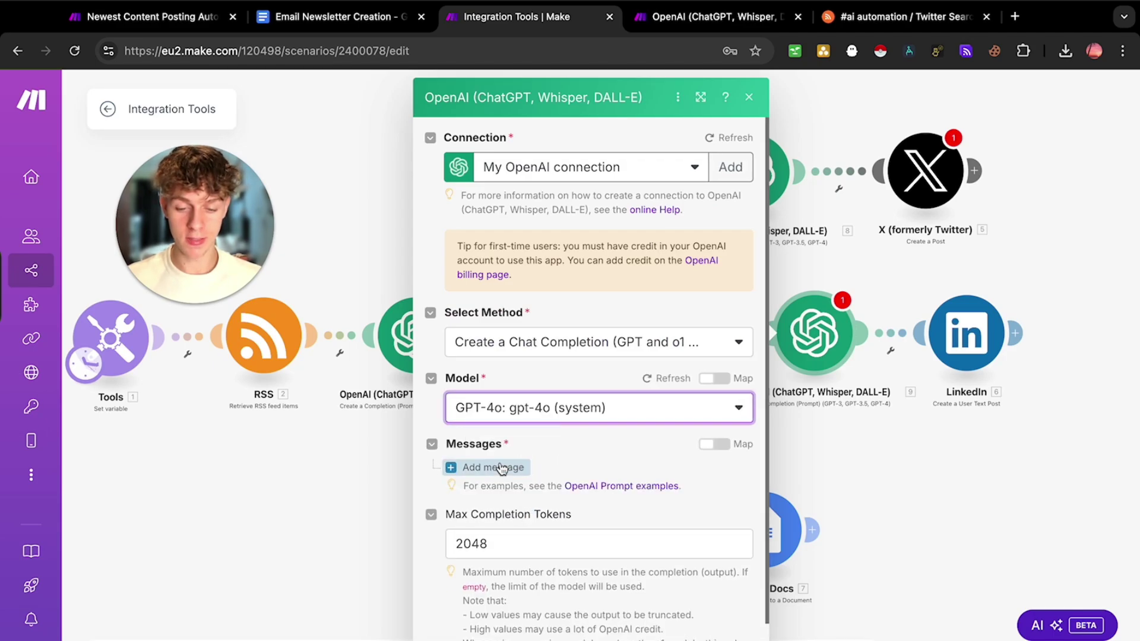
click(499, 467)
click(497, 521)
click(501, 570)
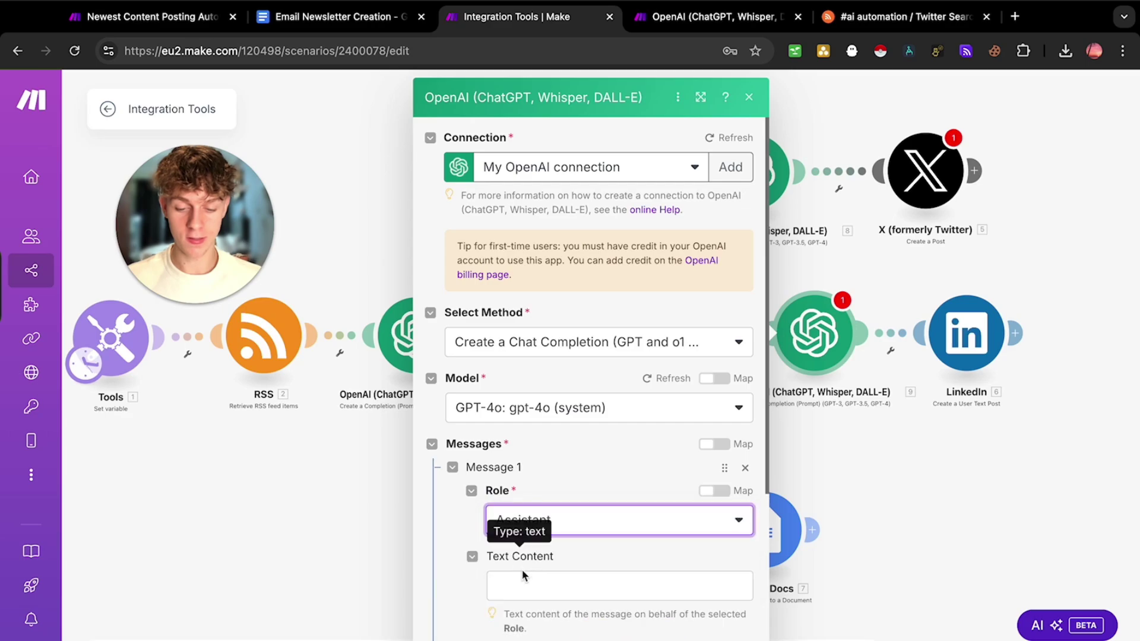
Write the LinkedIn route's OpenAI message as "You job is to post to LinkedIn, make 100 word thread providing value" and close the module
click(534, 585)
text(You job is to post to Link)
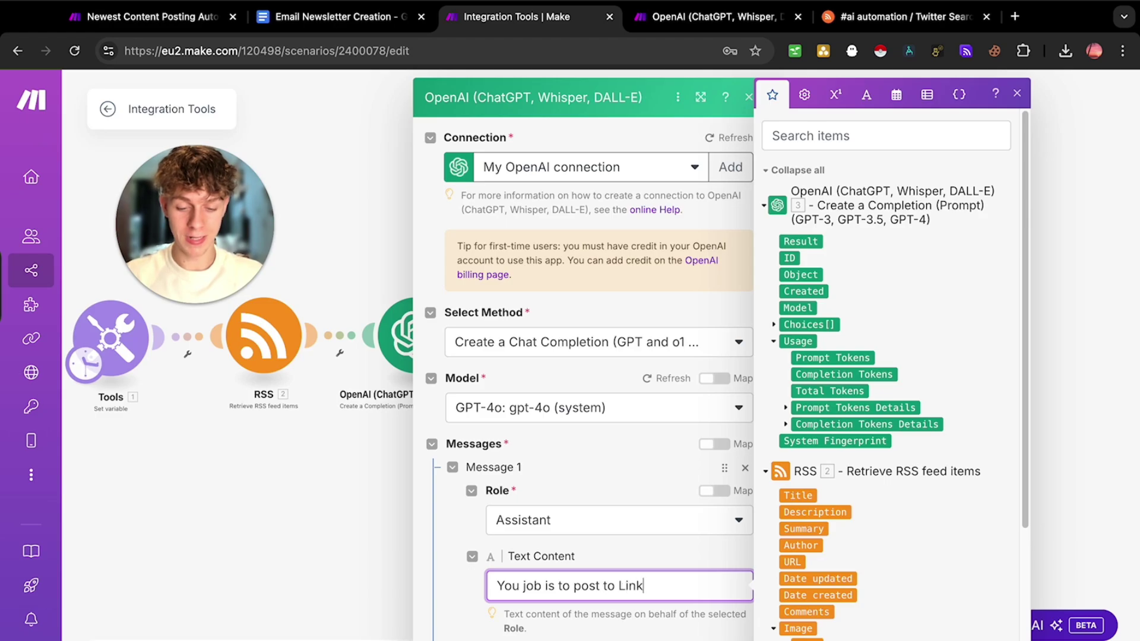
text(edIN)
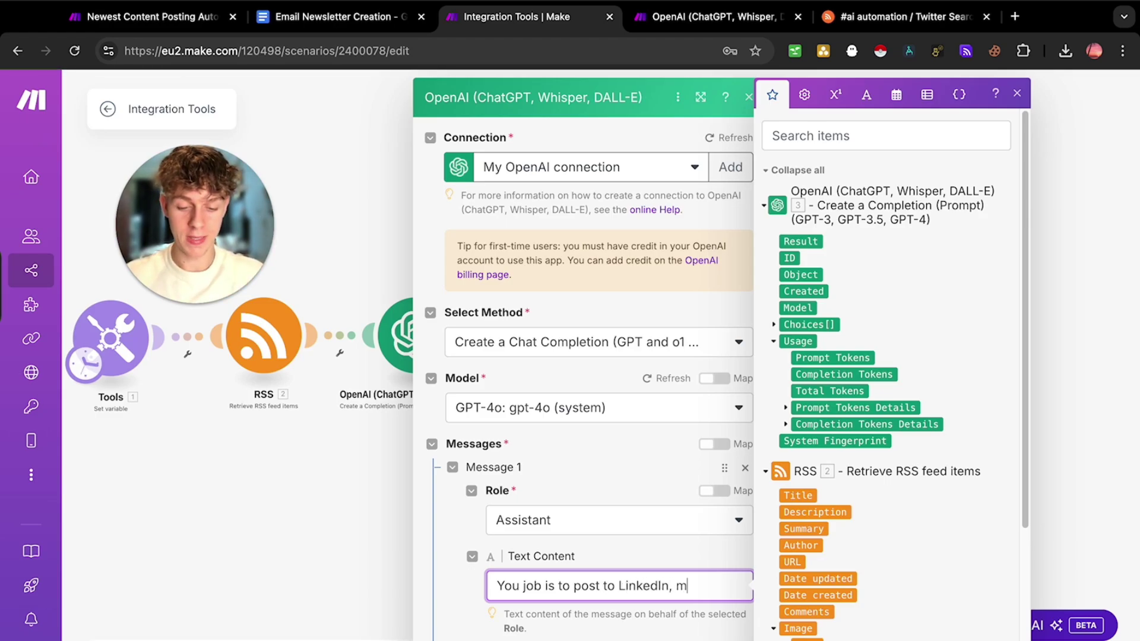
text(, make 100 )
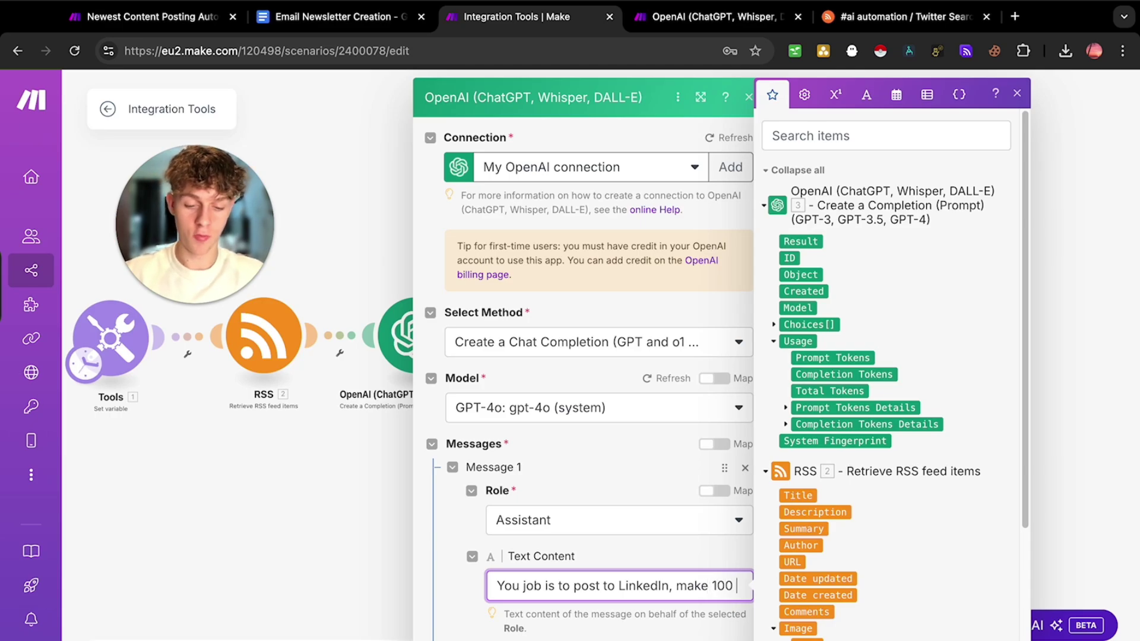
text(words)
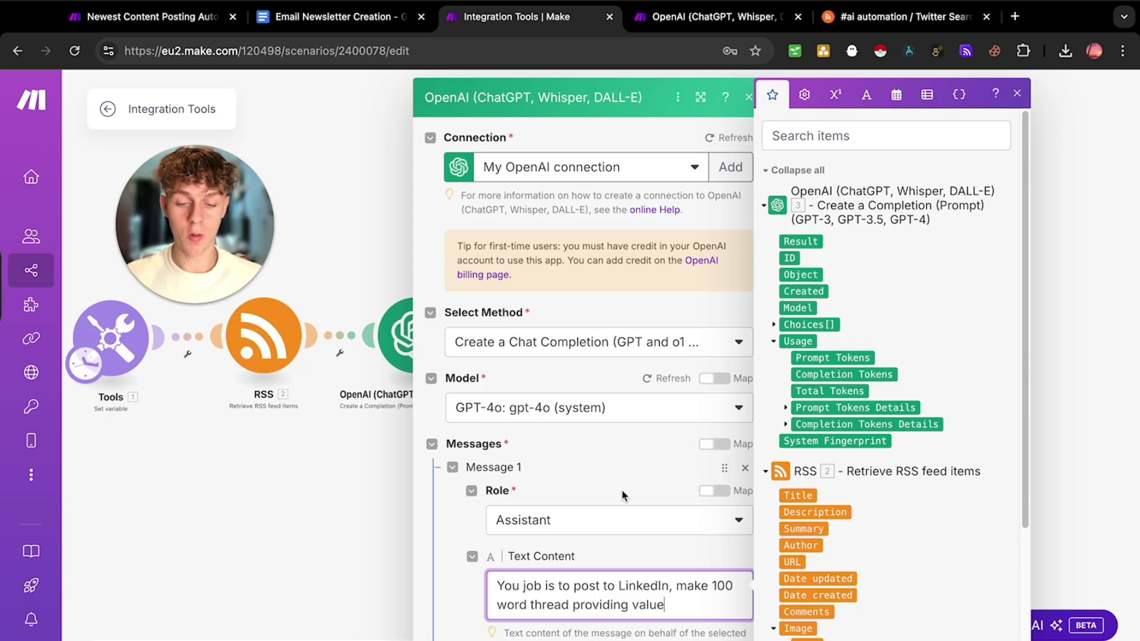
scroll(693, 606, down, 5)
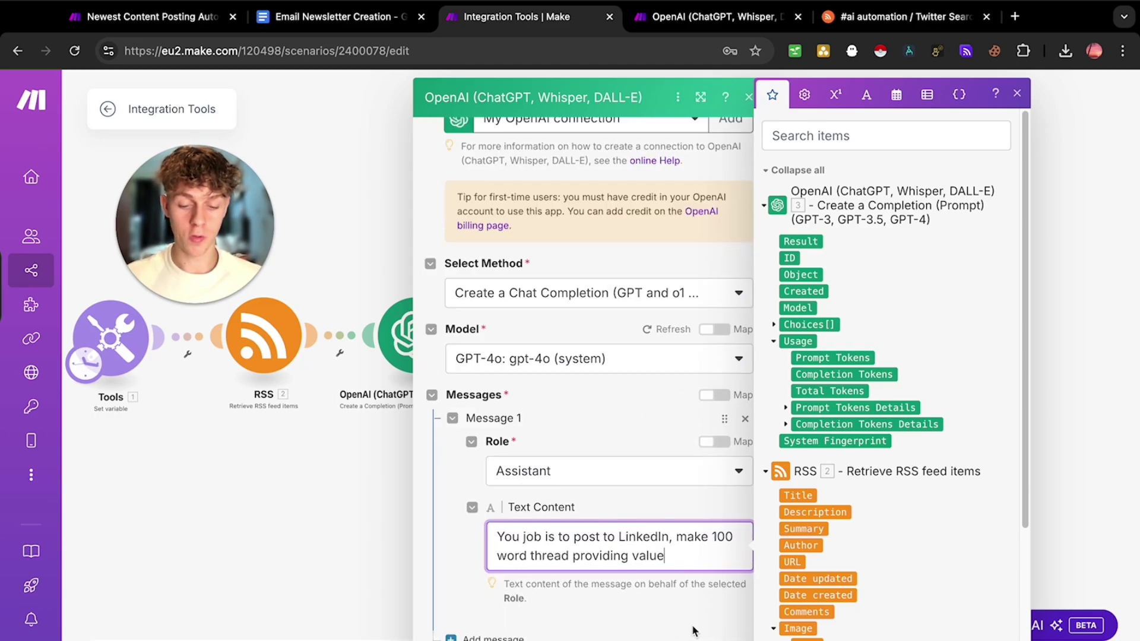
scroll(628, 582, down, 1)
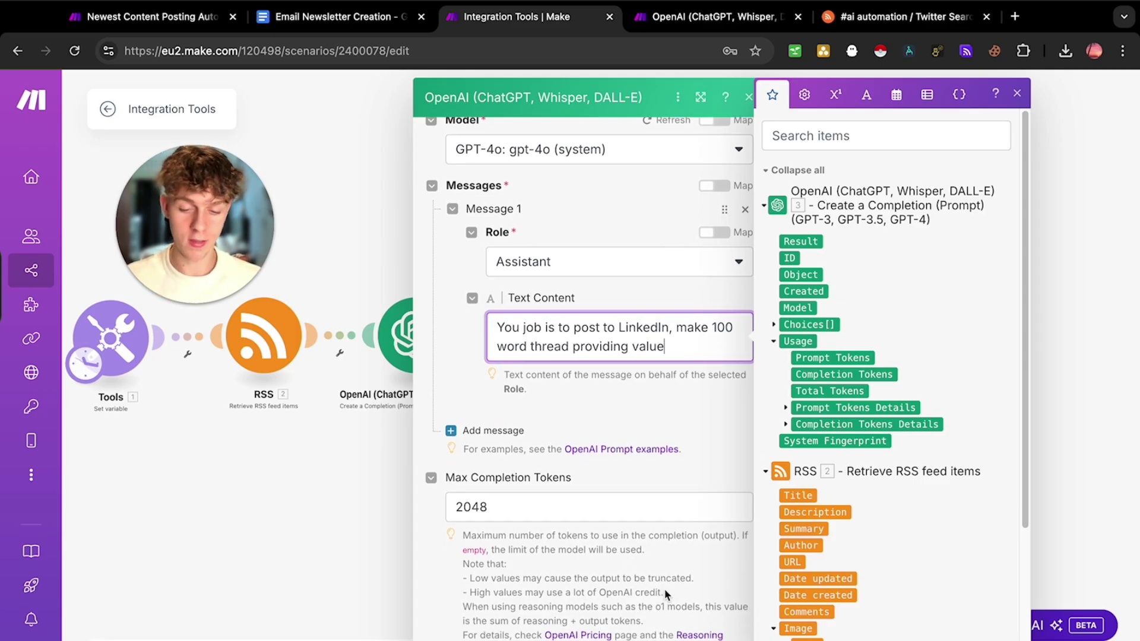
key(Escape)
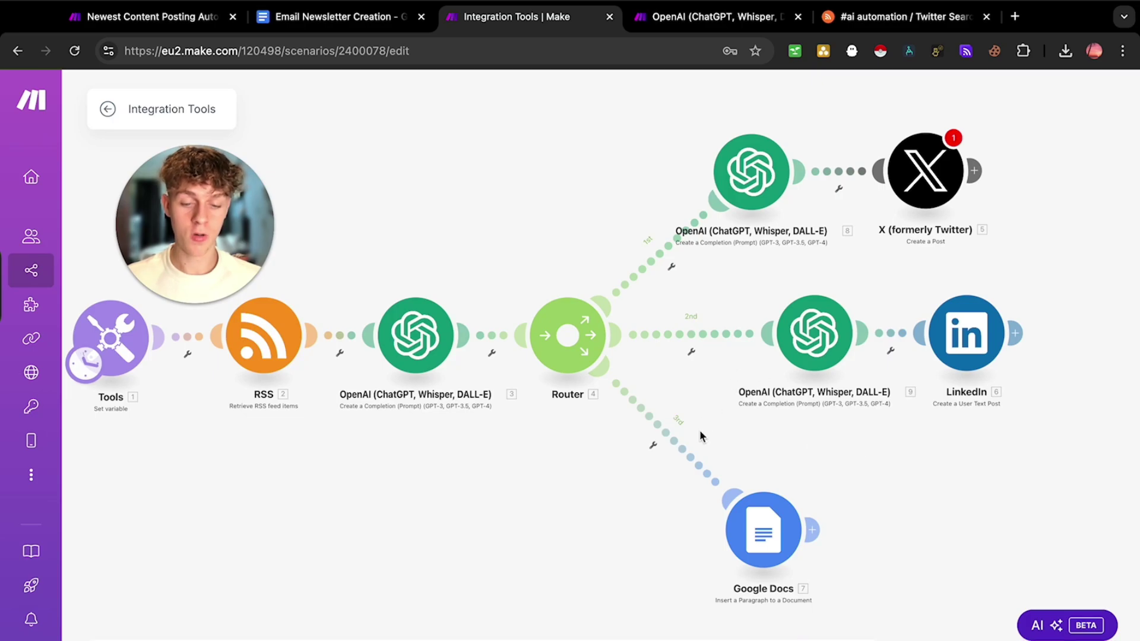
Insert an OpenAI "Create a Completion (Prompt)" module between the router and the Google Docs module
click(680, 448)
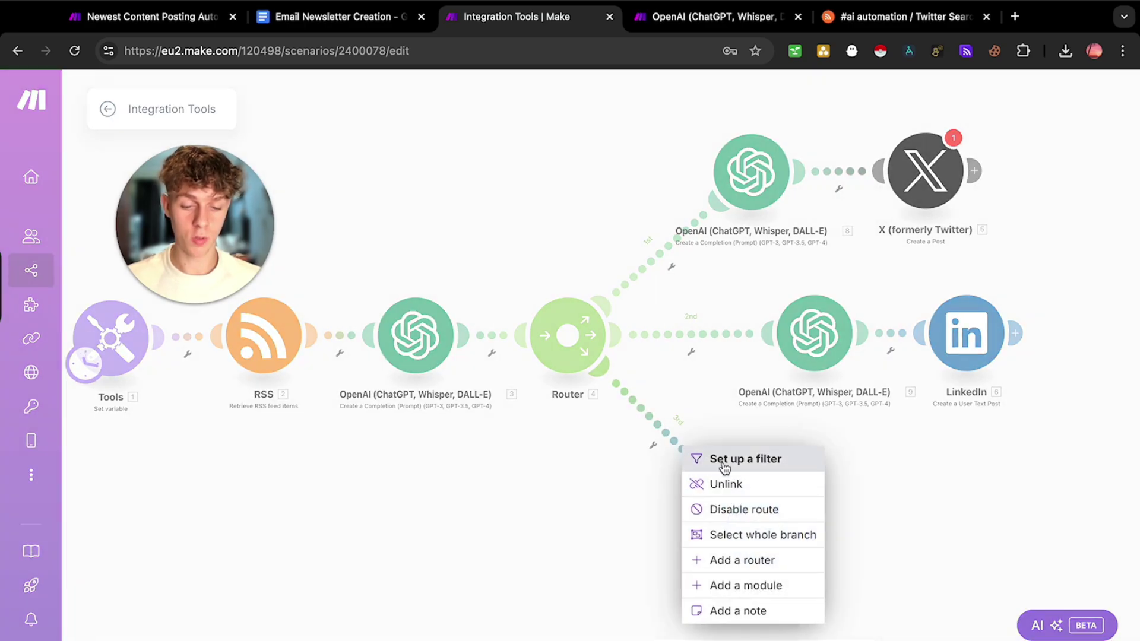
click(766, 585)
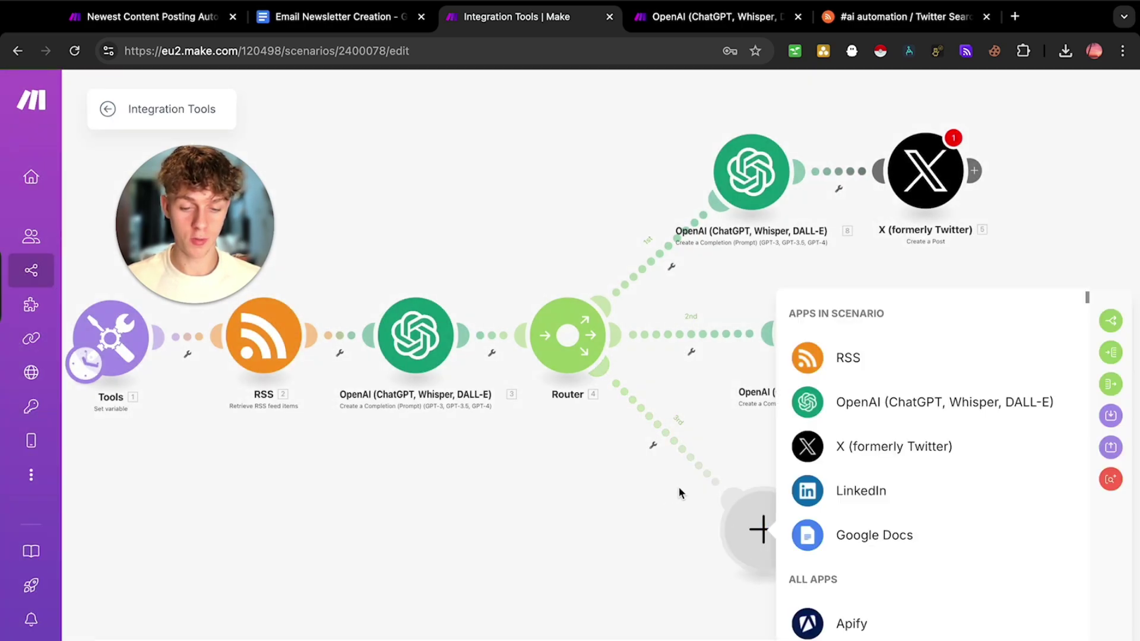
click(867, 413)
click(843, 540)
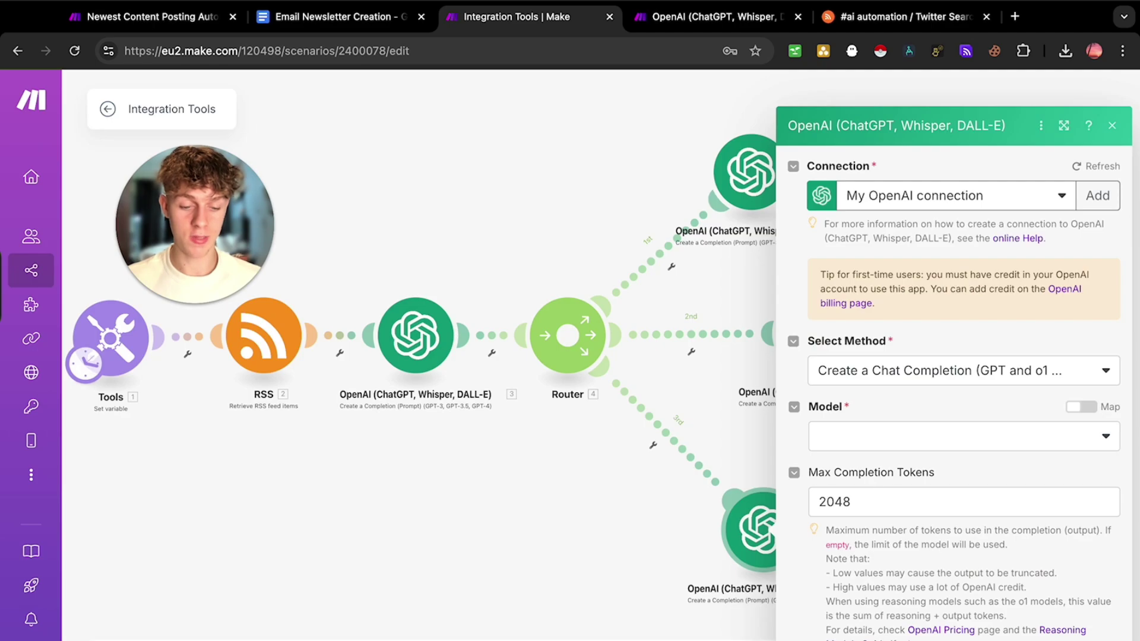
Choose the gpt-4o model for the Google Docs route's OpenAI module and add a message with the Assistant role
click(889, 449)
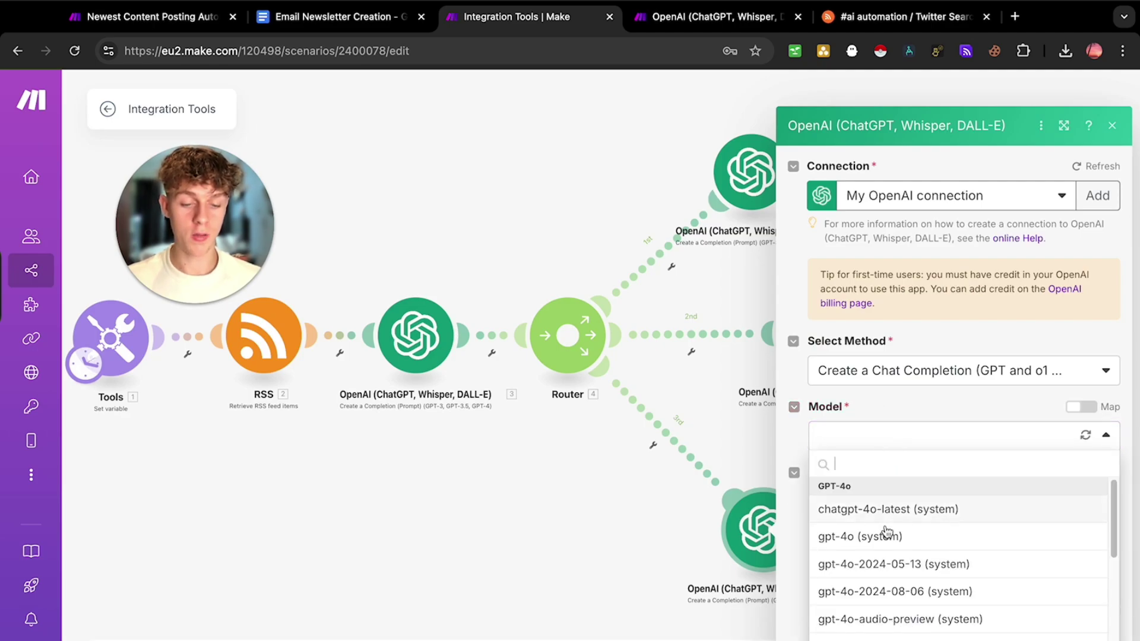
click(860, 537)
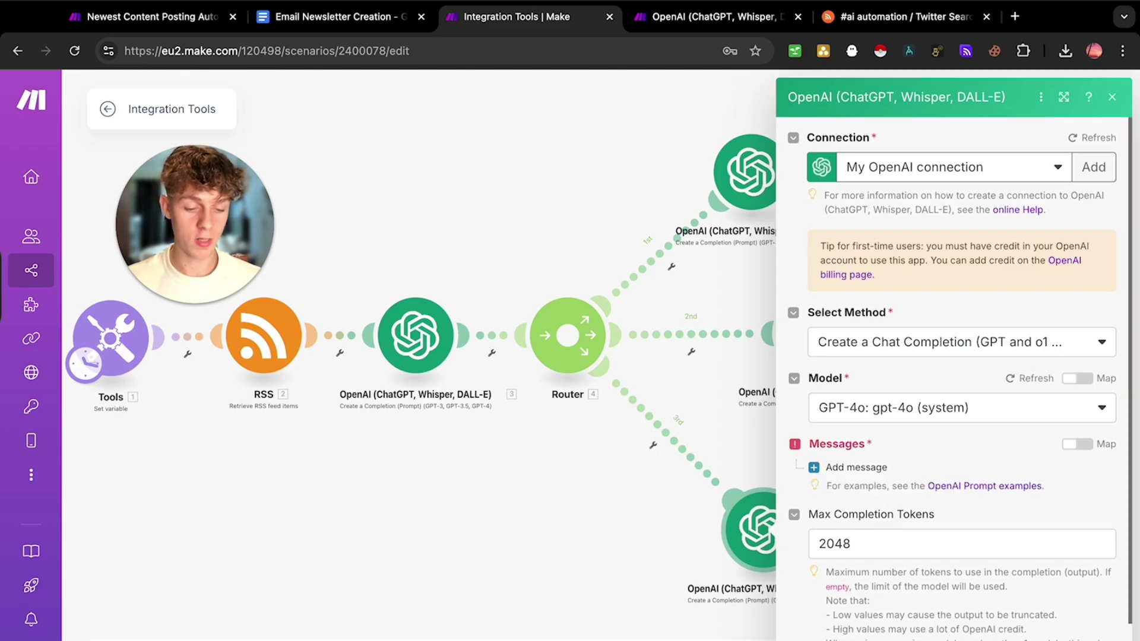
click(858, 468)
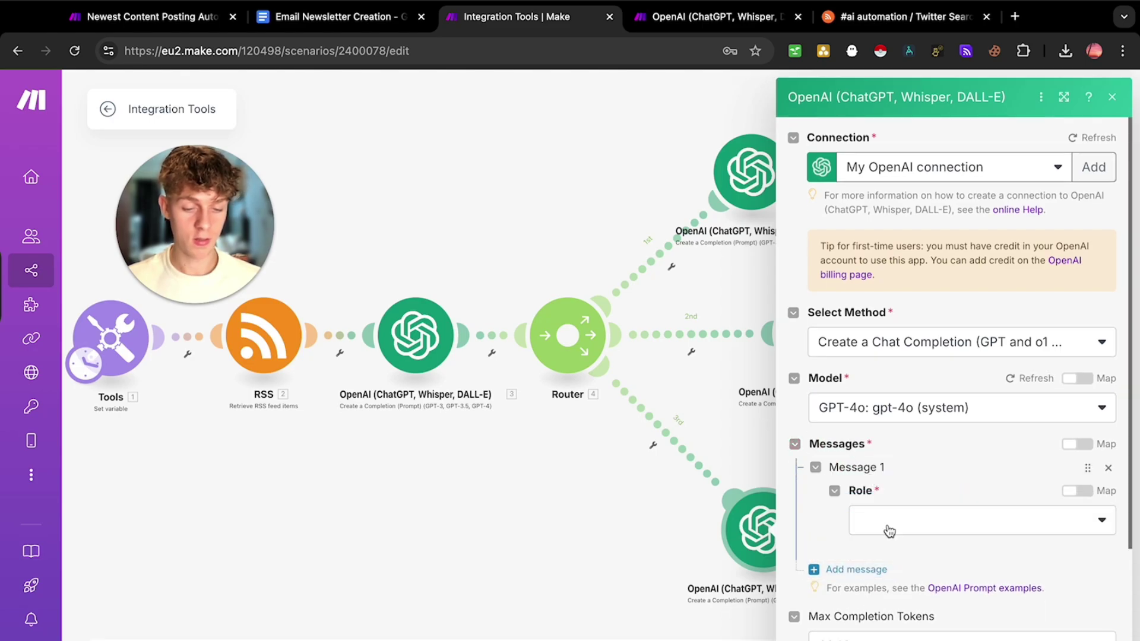
click(935, 529)
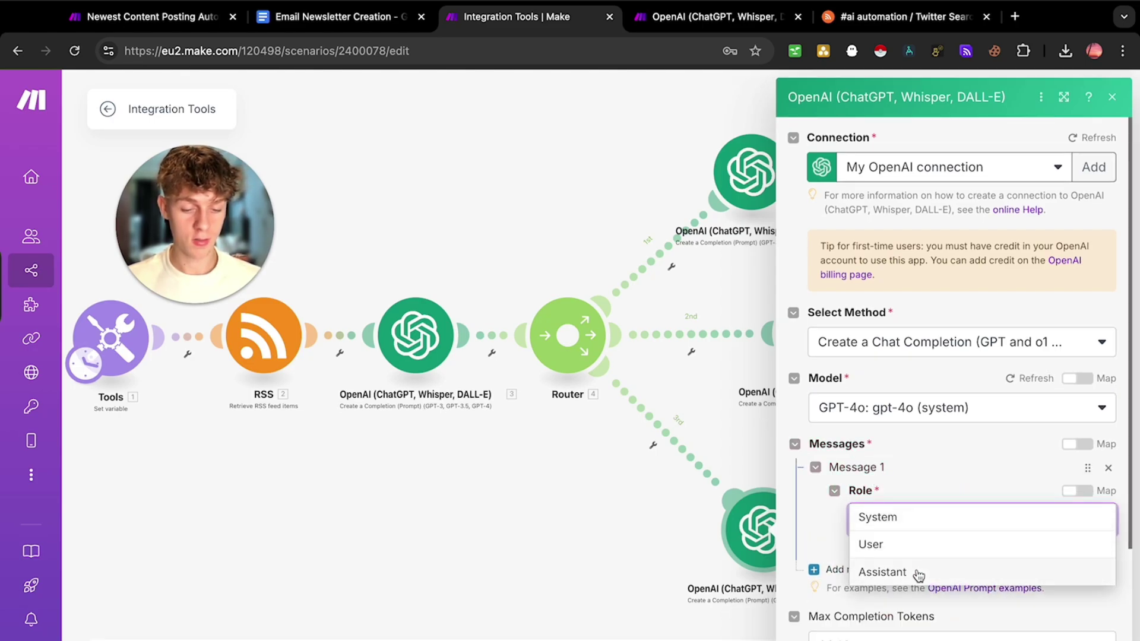
click(919, 575)
click(923, 581)
text(q)
key(Escape)
key(Escape)
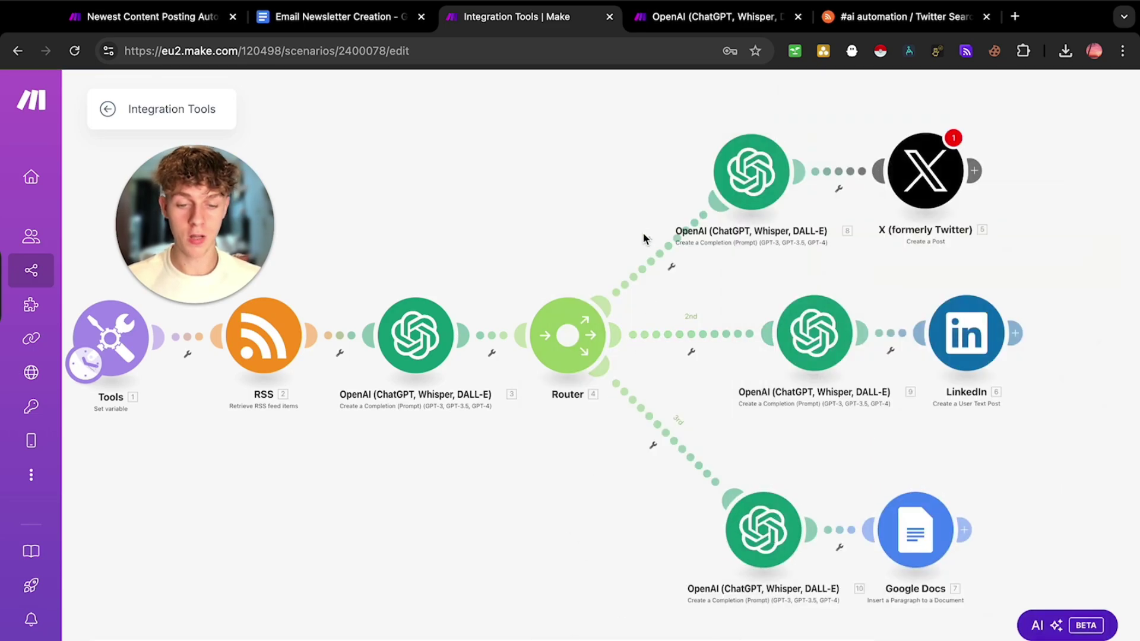
Check the variable name and value set in the Tools module at the start of the scenario
drag(393, 254, 560, 280)
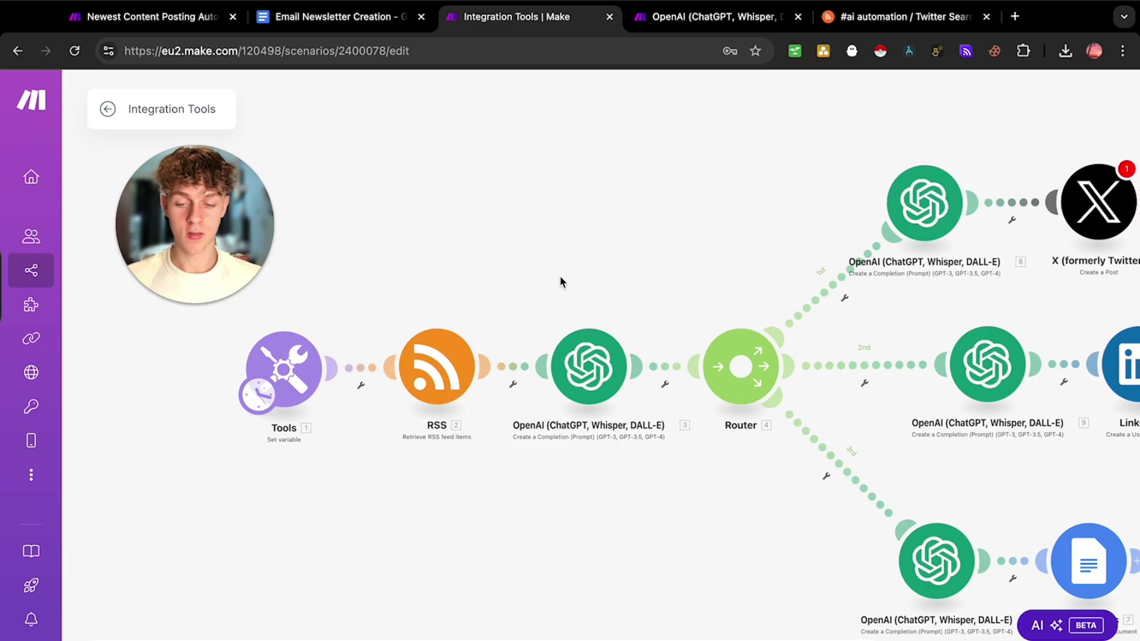
click(284, 369)
double_click(395, 412)
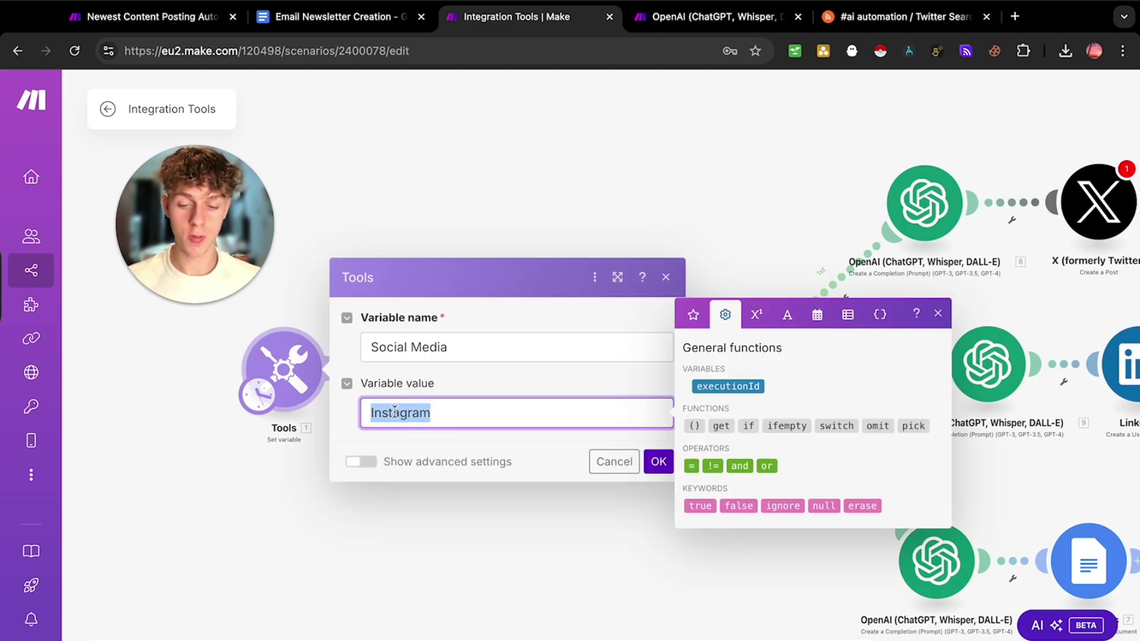
click(336, 253)
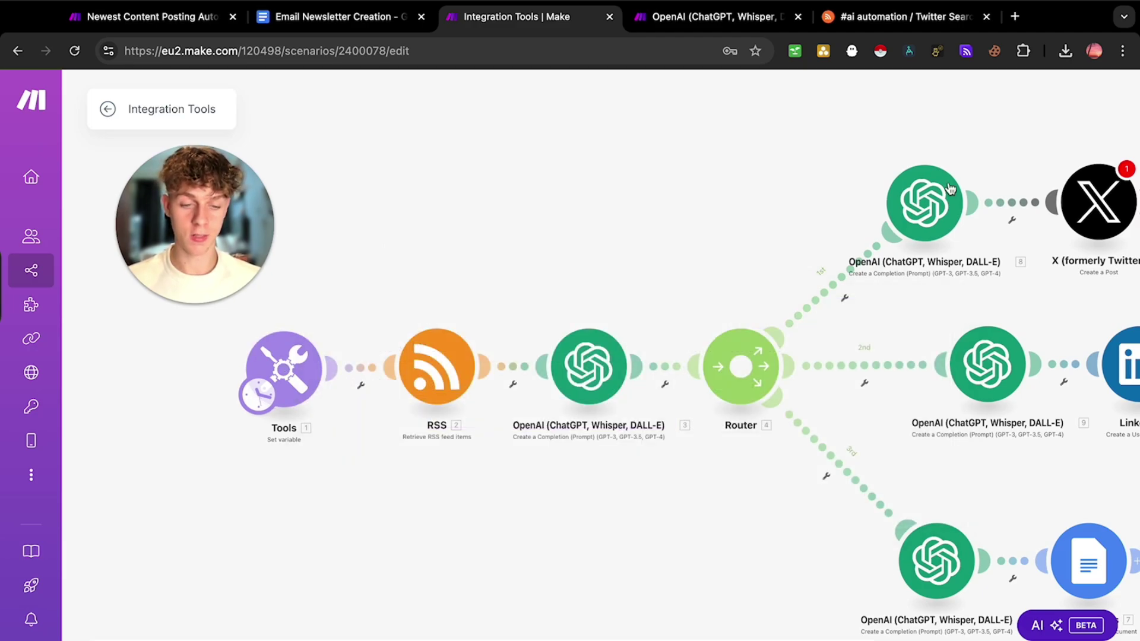
Set up a filter on the route from the router to the X branch and label it "Social Media"
click(665, 307)
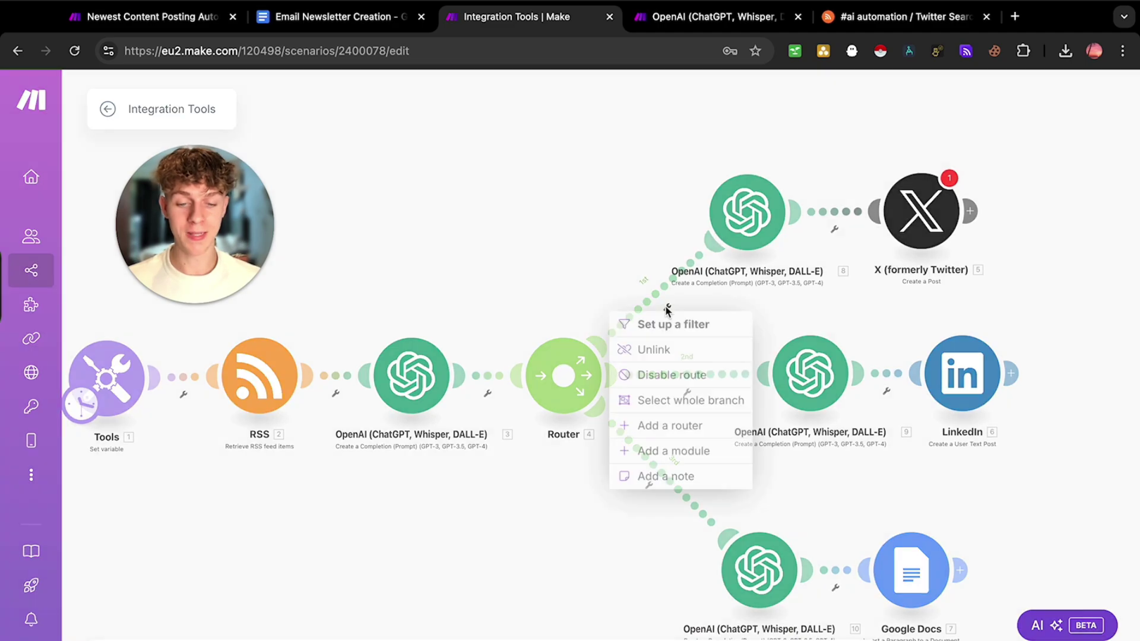
click(665, 322)
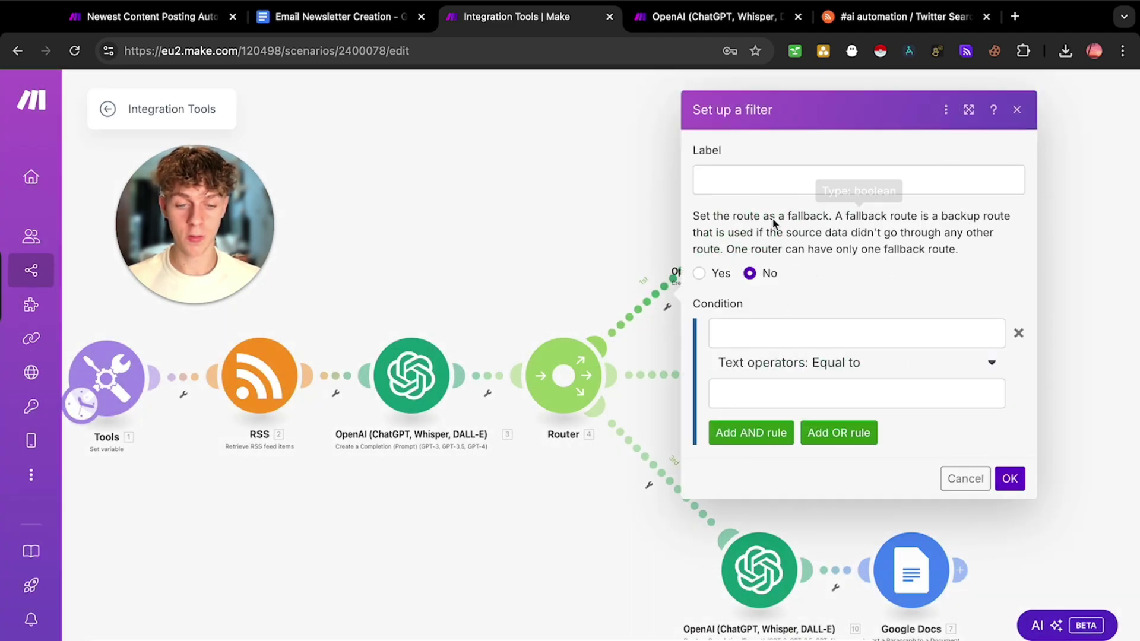
click(787, 185)
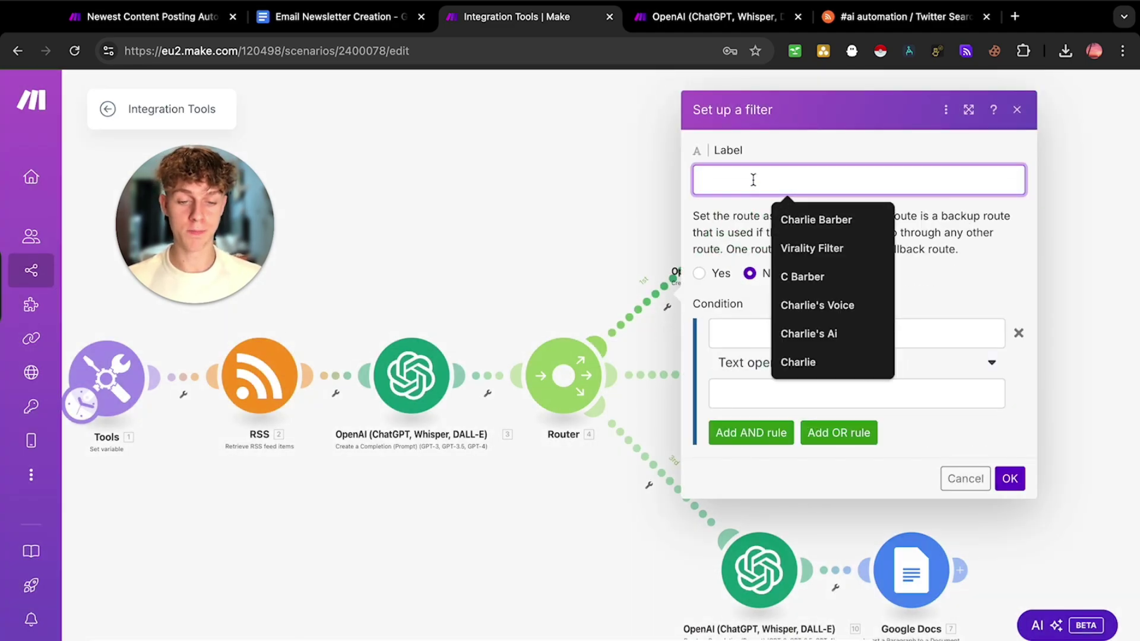
text(Socail)
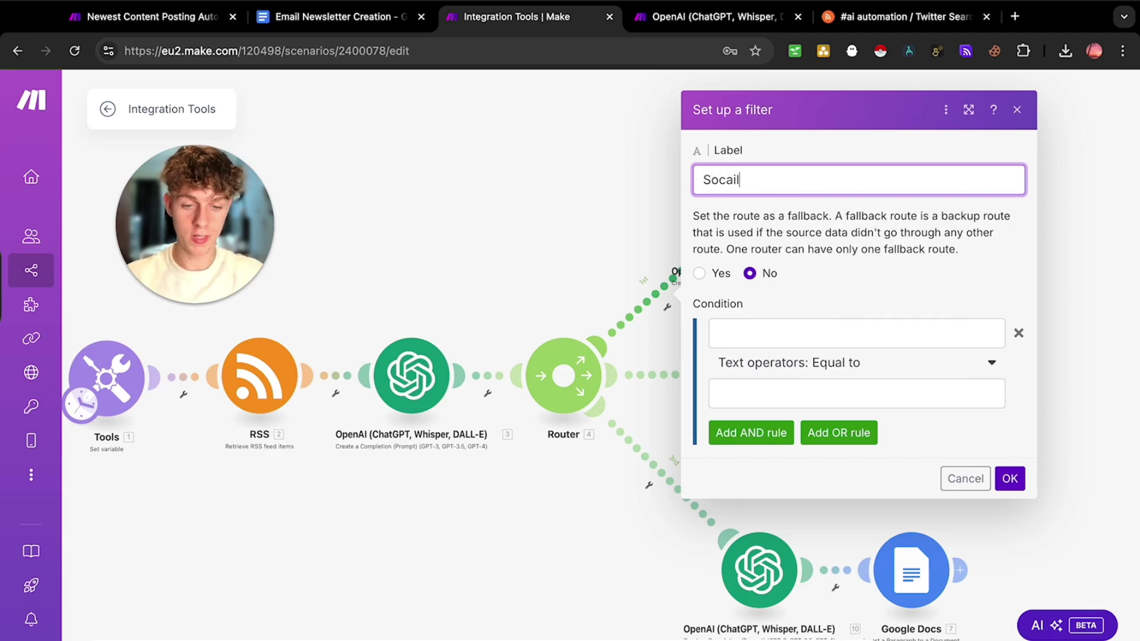
key(BackSpace)
key(BackSpace)
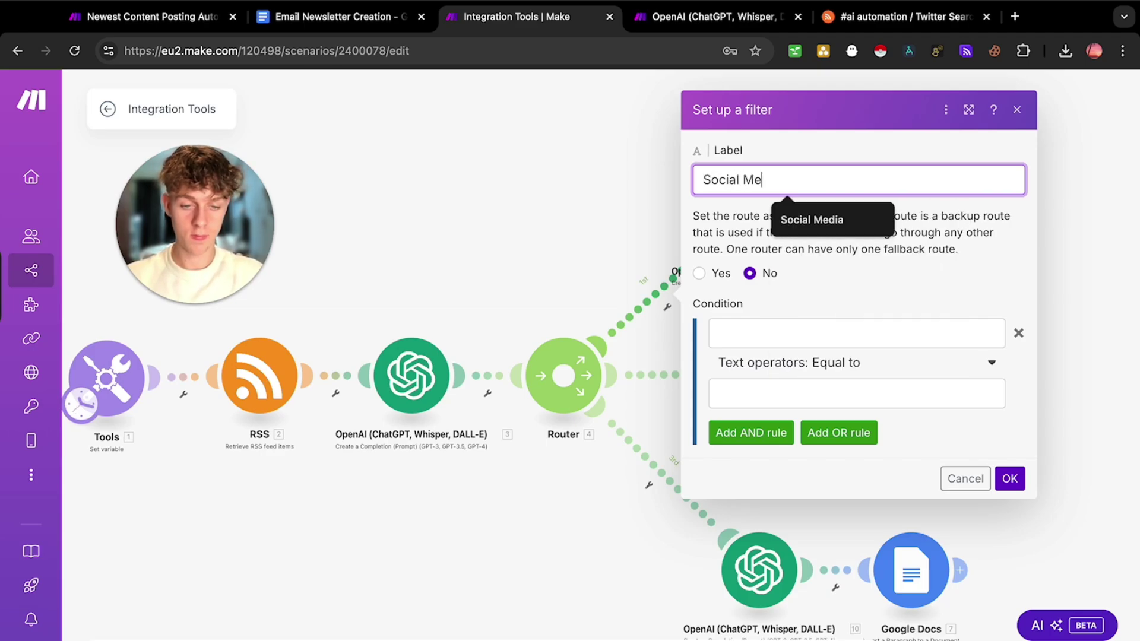
text(ial Me)
click(811, 220)
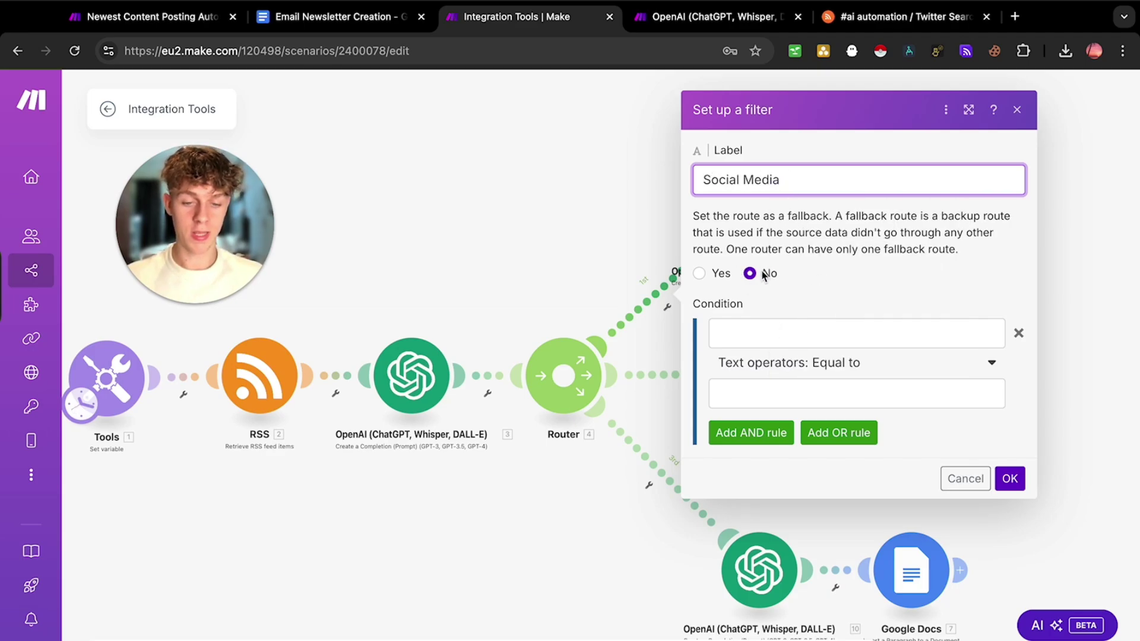
Set the X route filter's condition to the Social Media variable with the text operator Contains and the value "Instagram"
click(762, 339)
scroll(599, 321, down, 5)
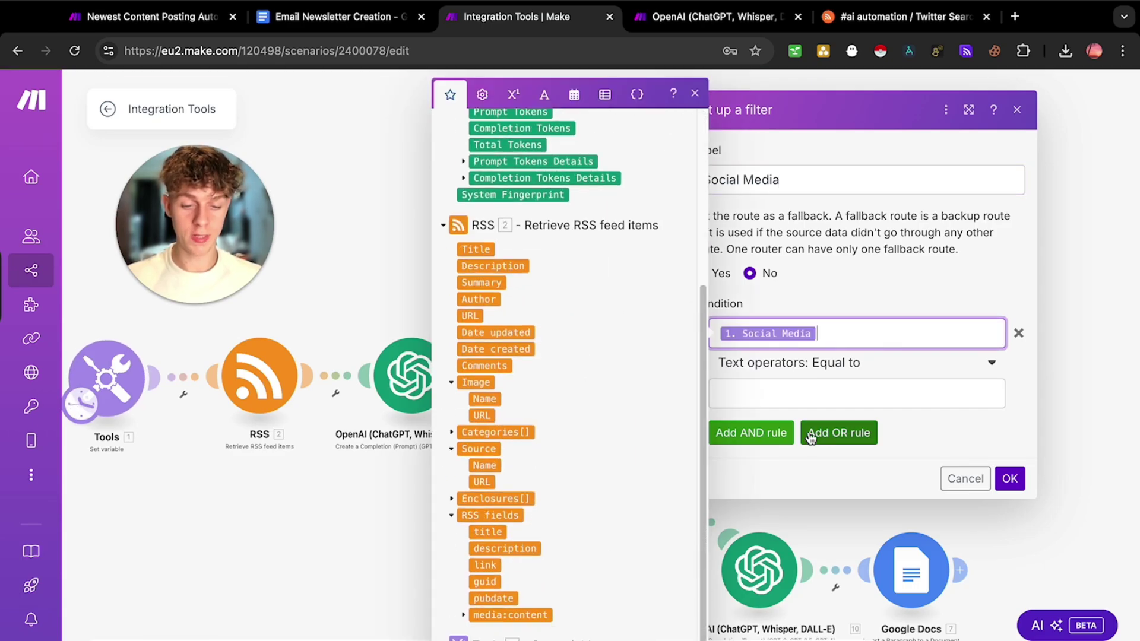
click(814, 371)
scroll(796, 560, down, 3)
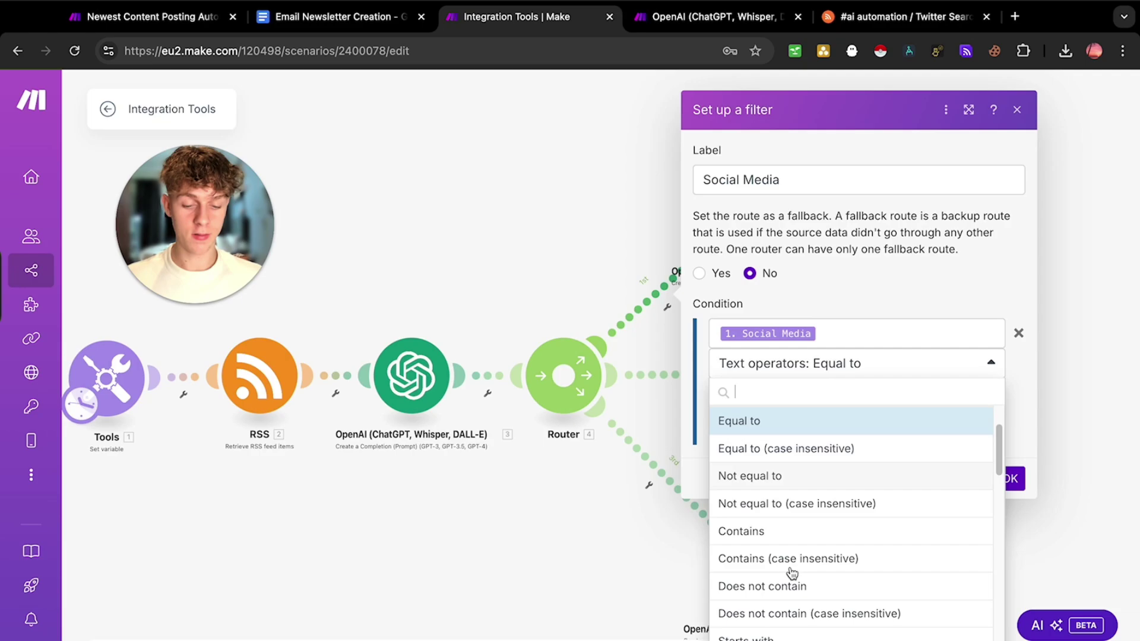
click(790, 519)
click(777, 397)
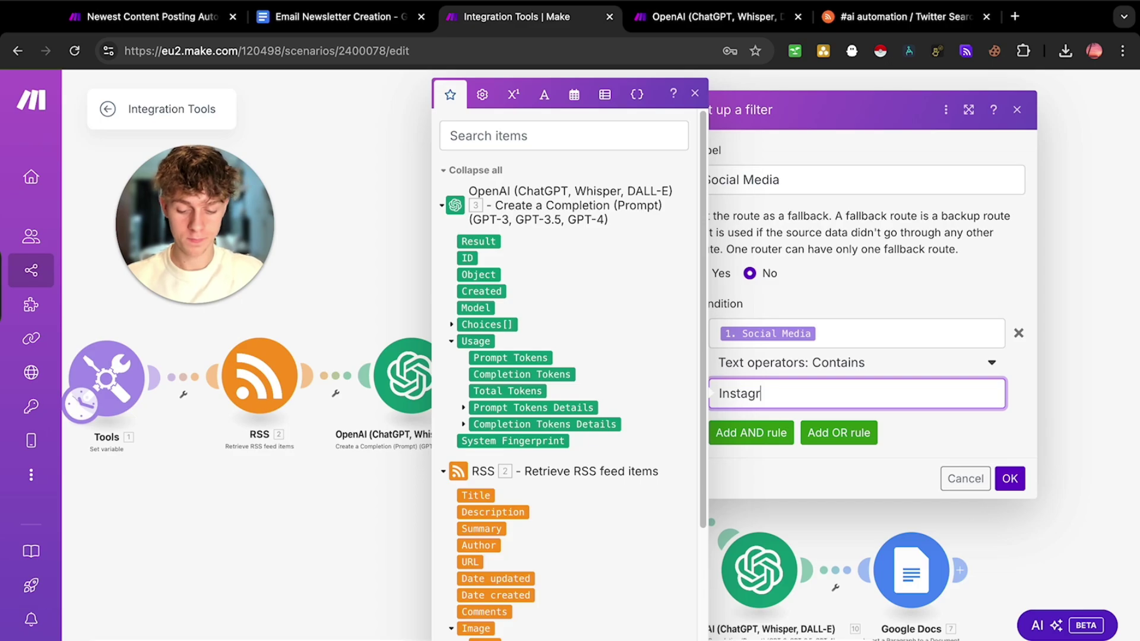
click(1009, 478)
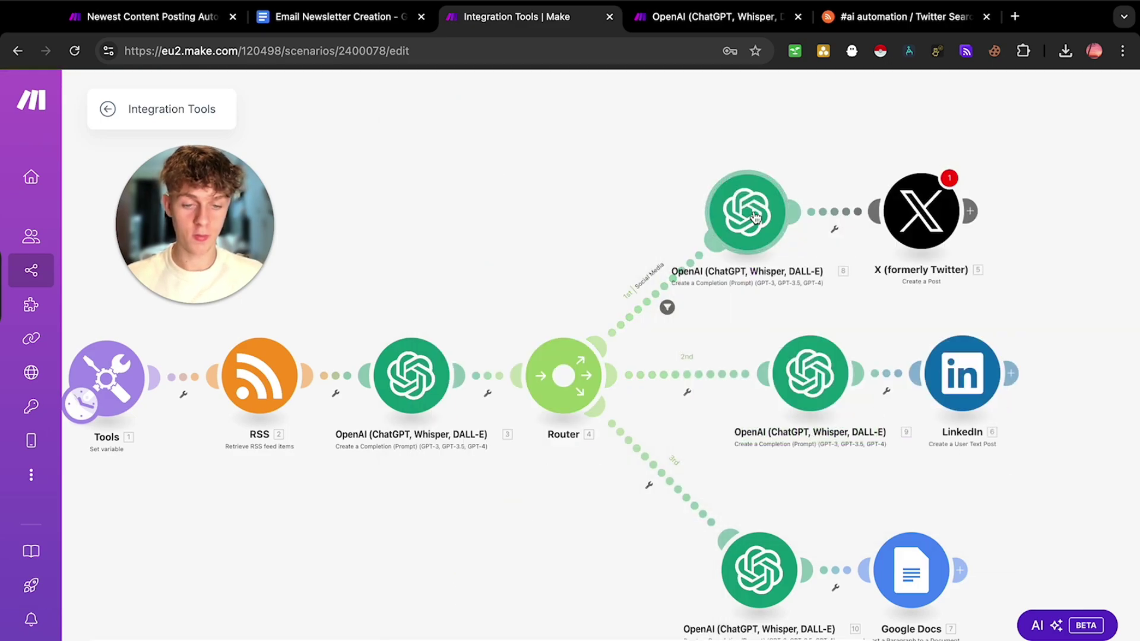
Change the comparison value in the X route's filter condition to "X"
click(747, 212)
click(656, 303)
click(772, 394)
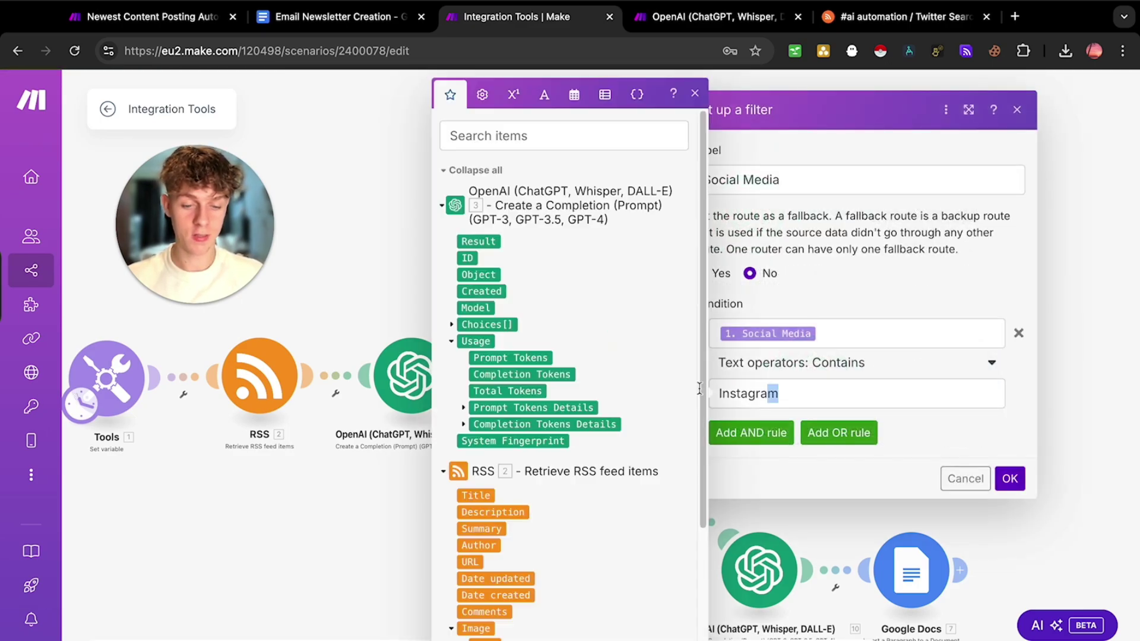
key(ctrl+a)
text(X)
key(Return)
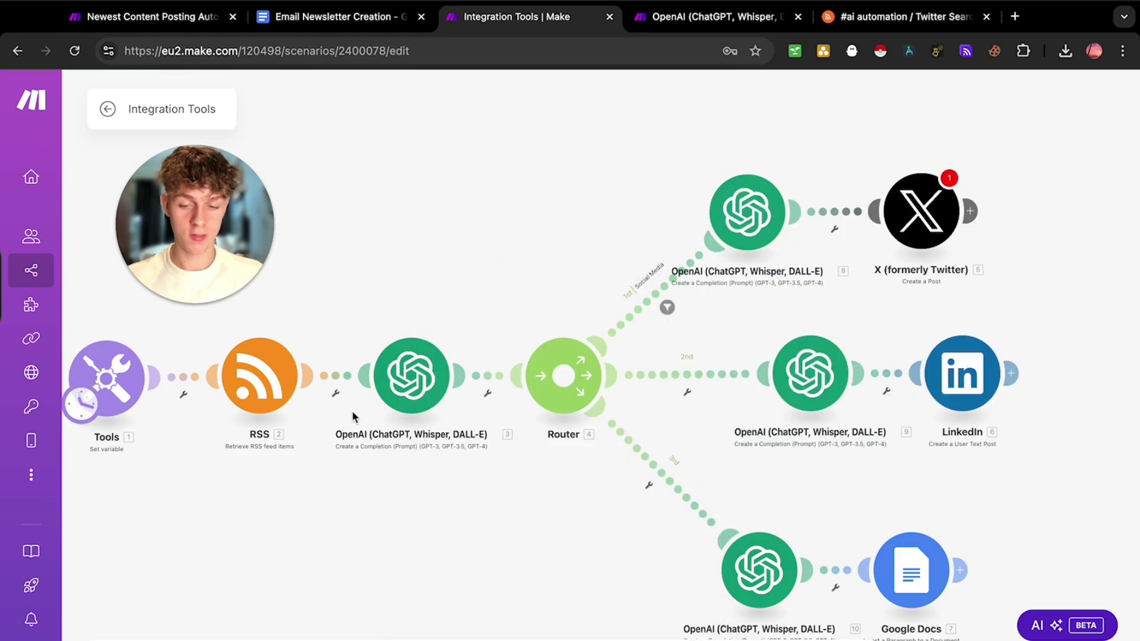
Set the value of the Social Media variable in the Tools module to "X"
scroll(351, 415, left, 2)
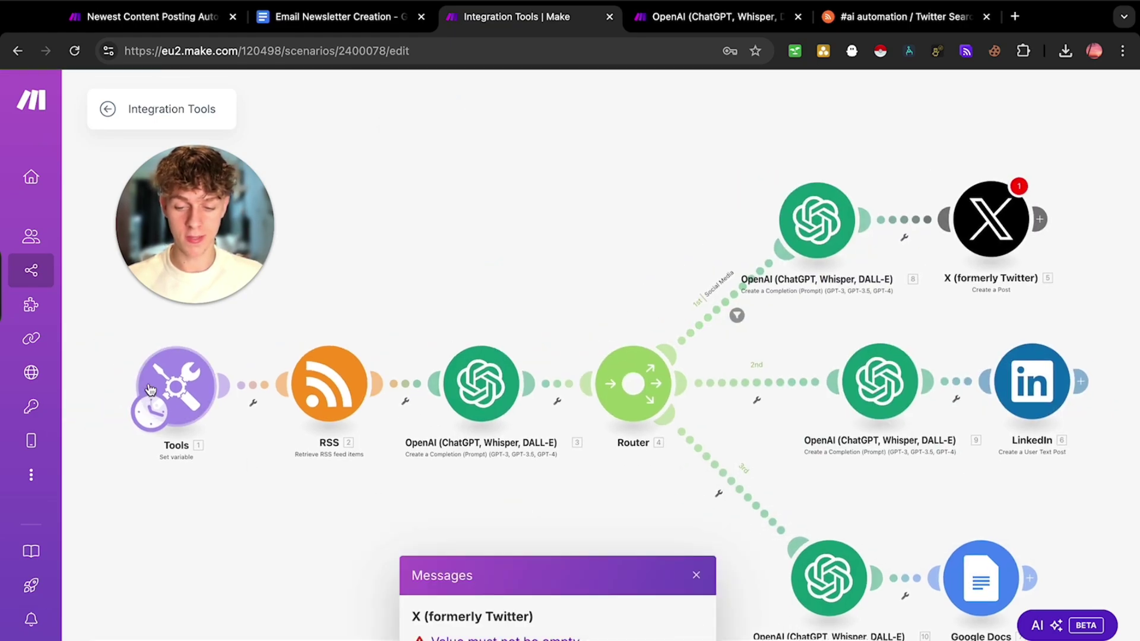
click(175, 368)
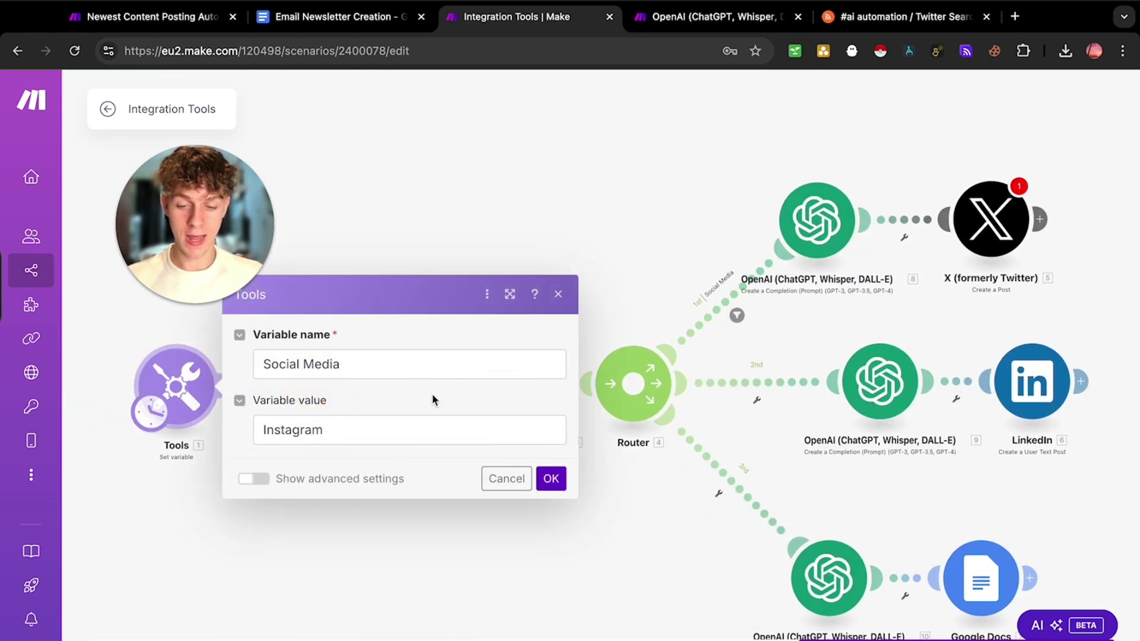
double_click(352, 431)
text(X)
click(550, 478)
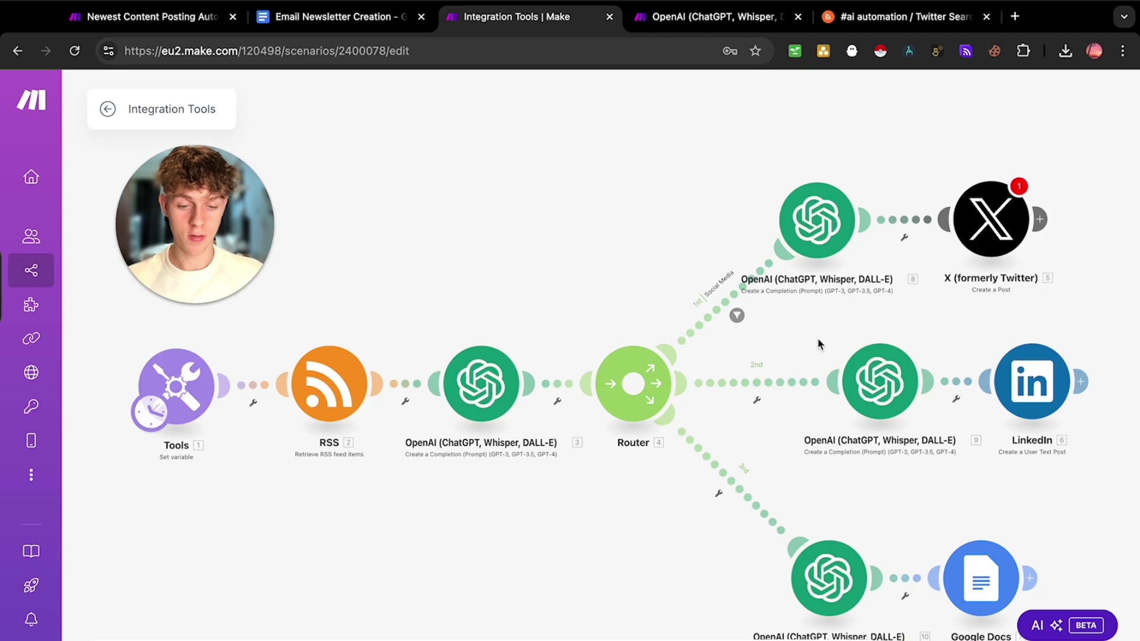
Set up a filter on the route from the router to the LinkedIn branch and label it "Social Media"
right_click(759, 398)
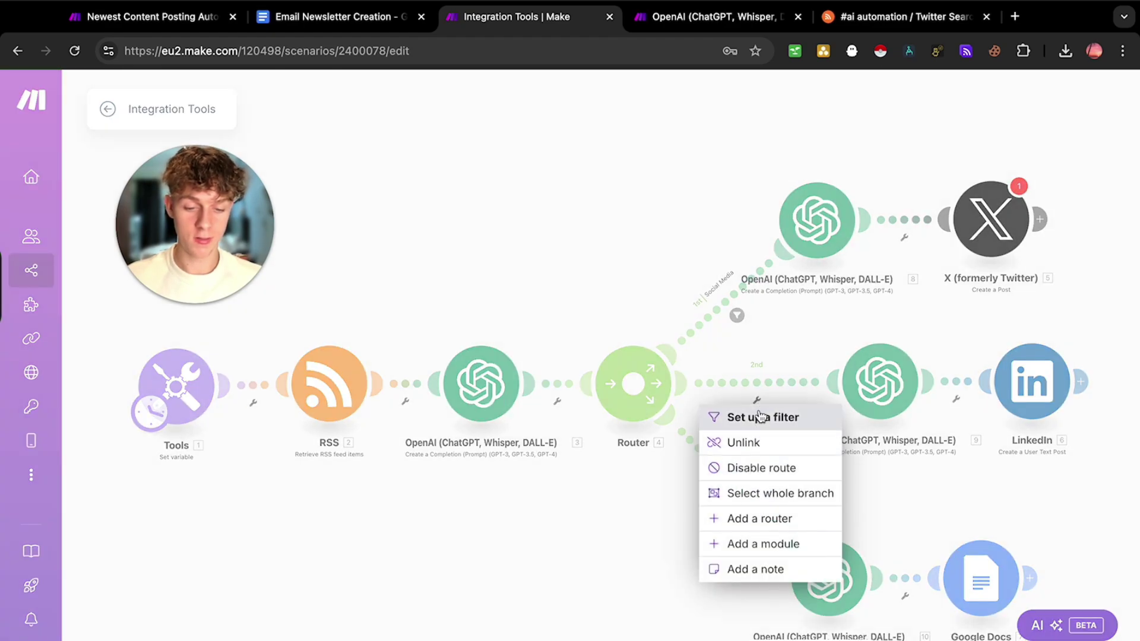
click(739, 417)
click(847, 279)
text(So)
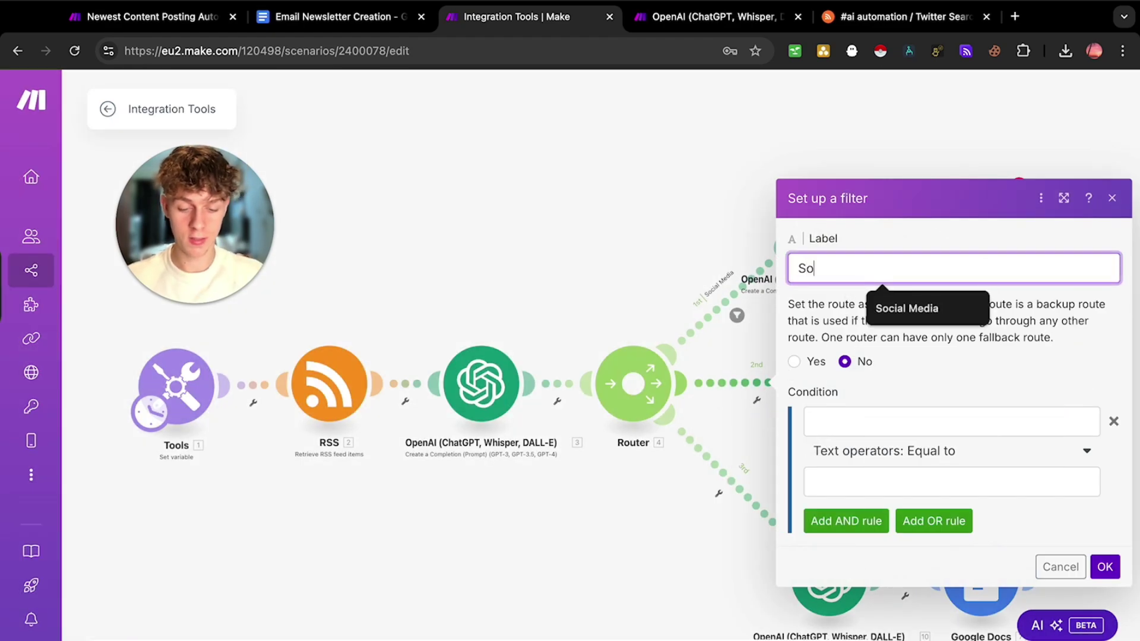
text(cial Media)
Set the LinkedIn route filter's condition to the Social Media variable with the text operator Contains and the value "LinkedIn"
click(856, 418)
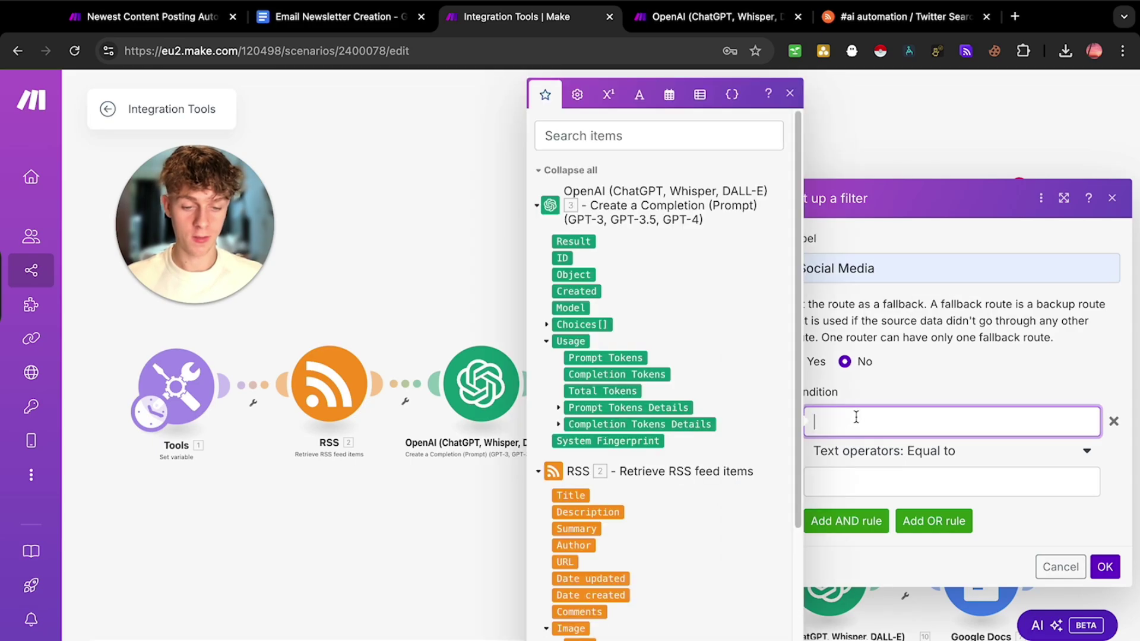
scroll(656, 441, down, 5)
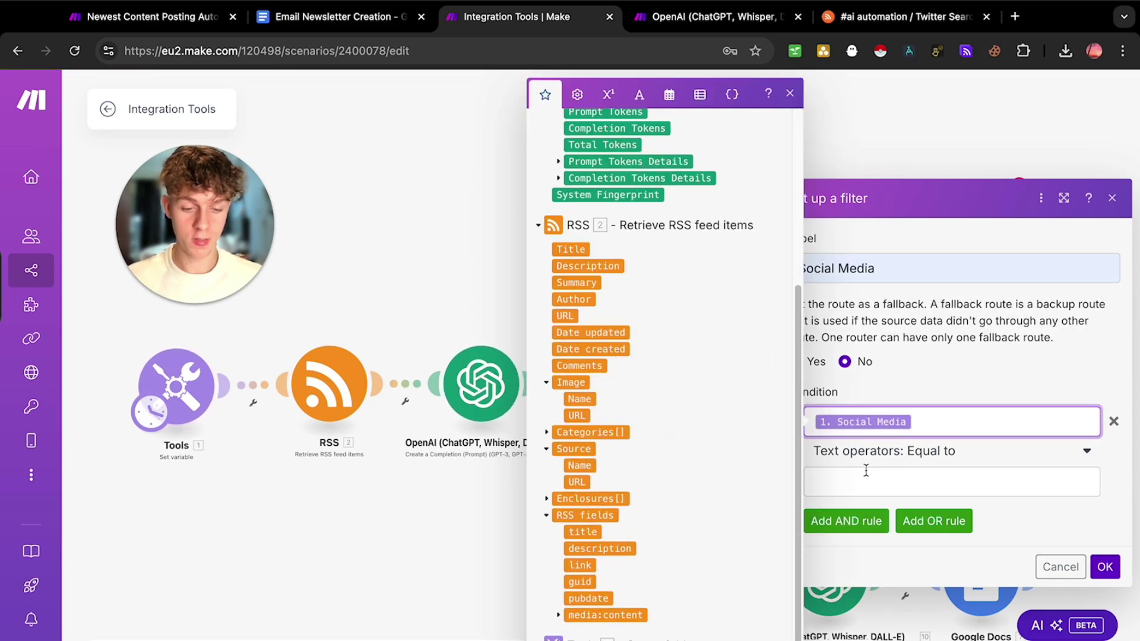
click(889, 465)
scroll(889, 555, down, 3)
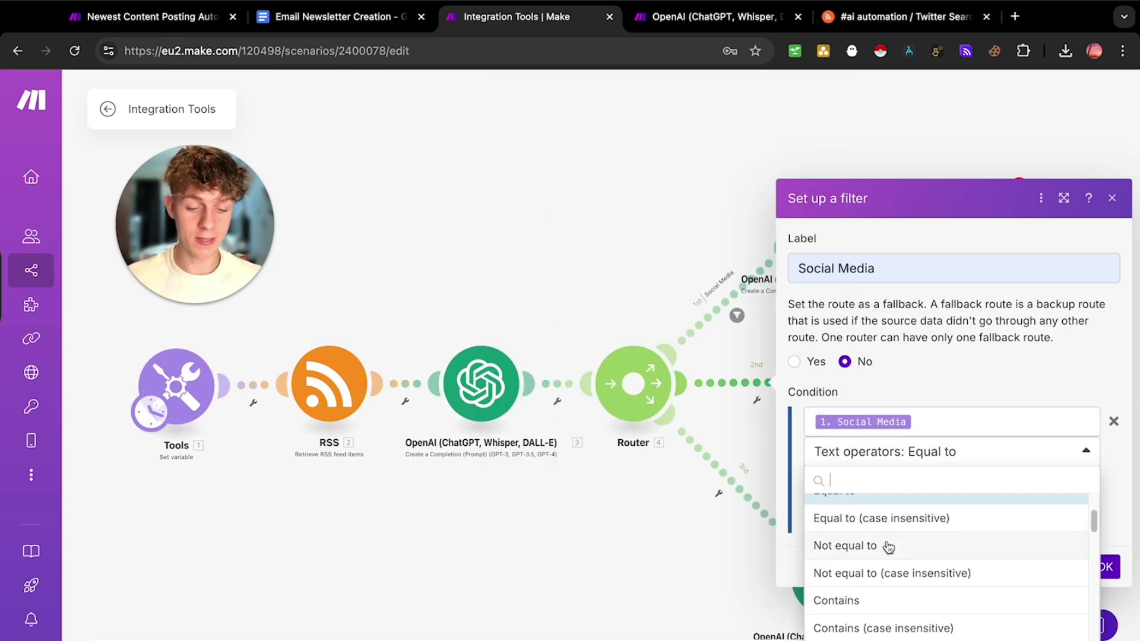
click(882, 579)
click(894, 482)
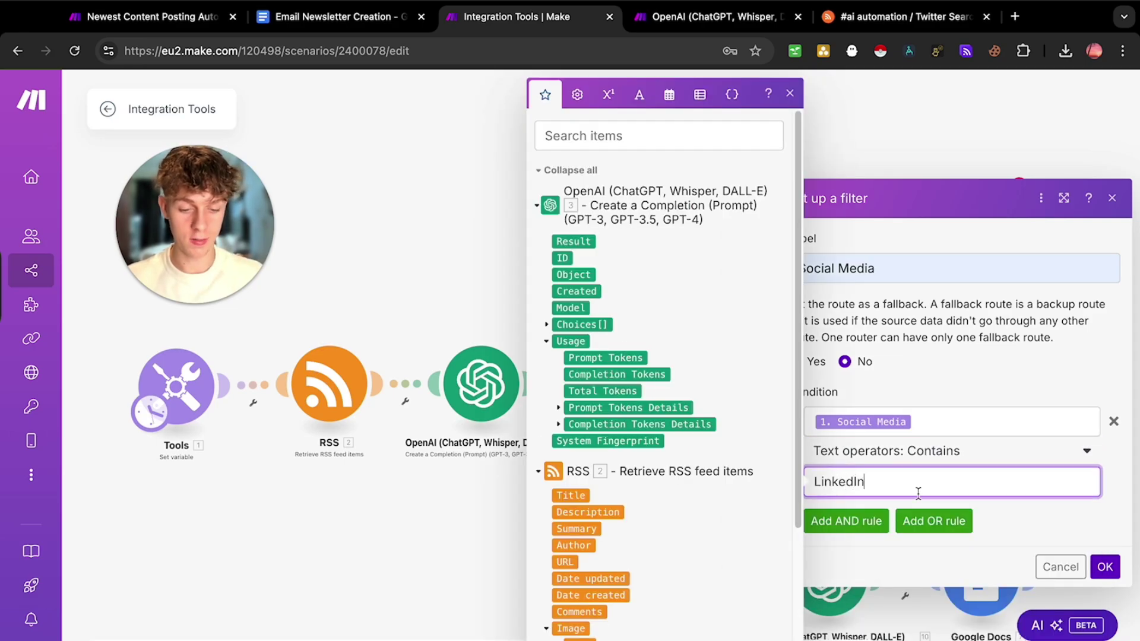
click(1104, 566)
Set up a filter on the route from the router to the Google Docs branch and label it "Social Media"
click(728, 494)
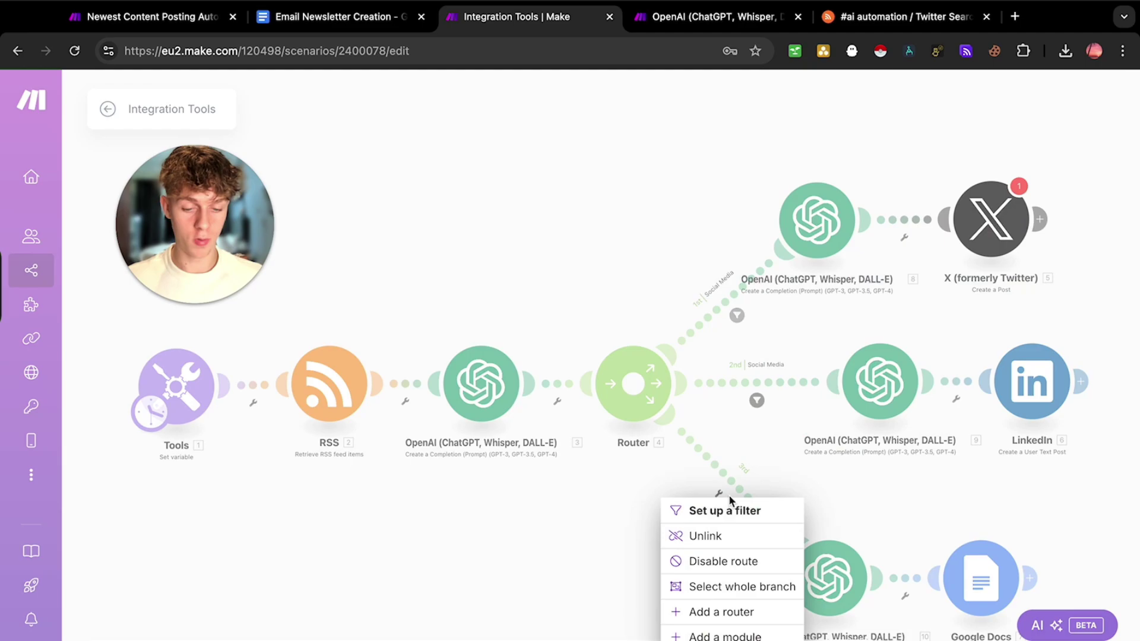
click(733, 523)
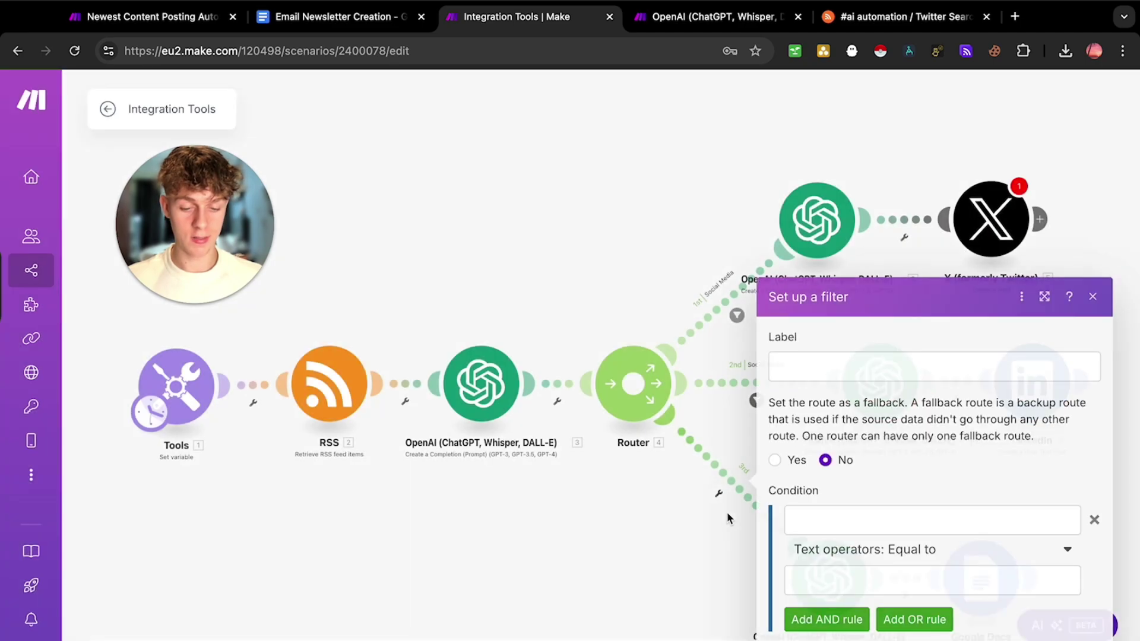
click(817, 366)
text(S)
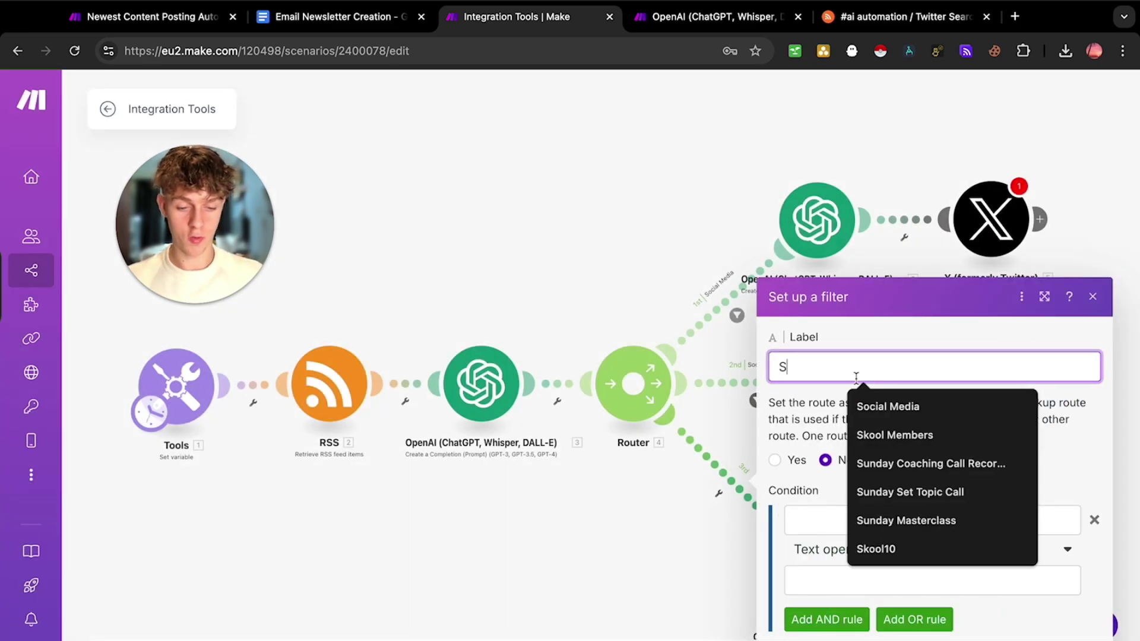
click(891, 405)
Set the Google Docs route filter's condition to compare the Social Media variable with the value "Email" and save the filter
click(875, 519)
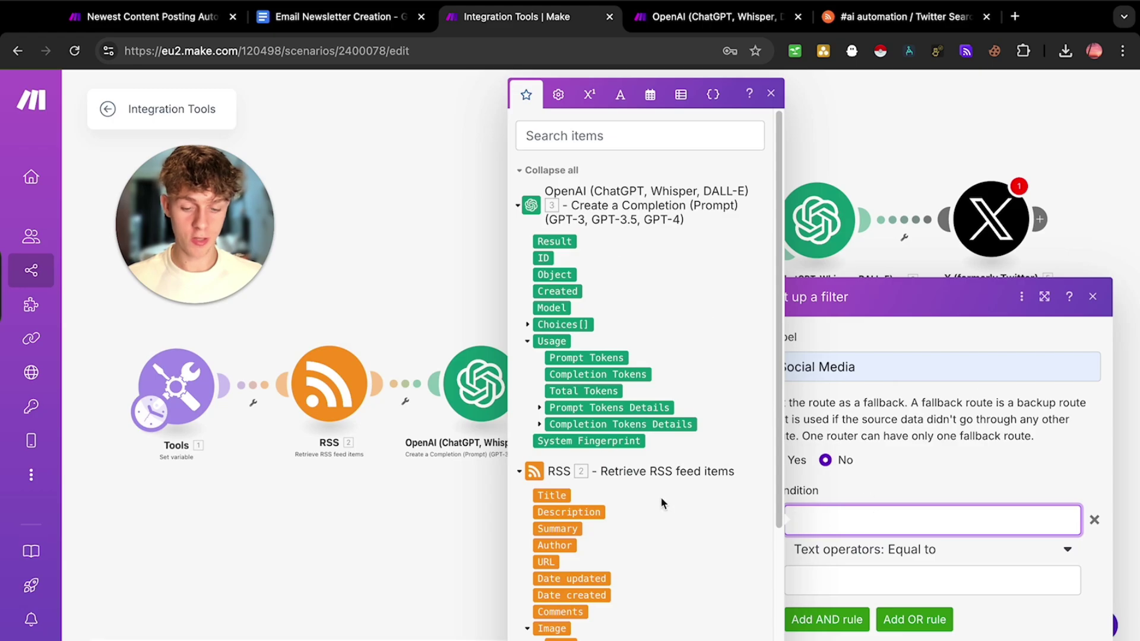
scroll(661, 497, down, 5)
click(570, 634)
click(837, 582)
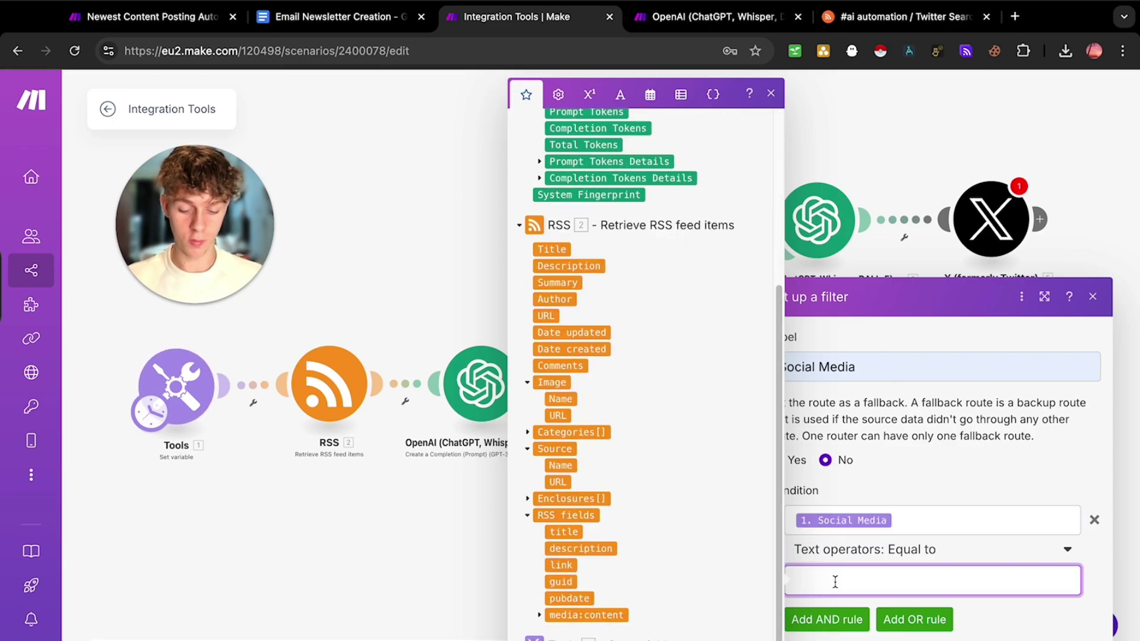
text(Email)
click(445, 568)
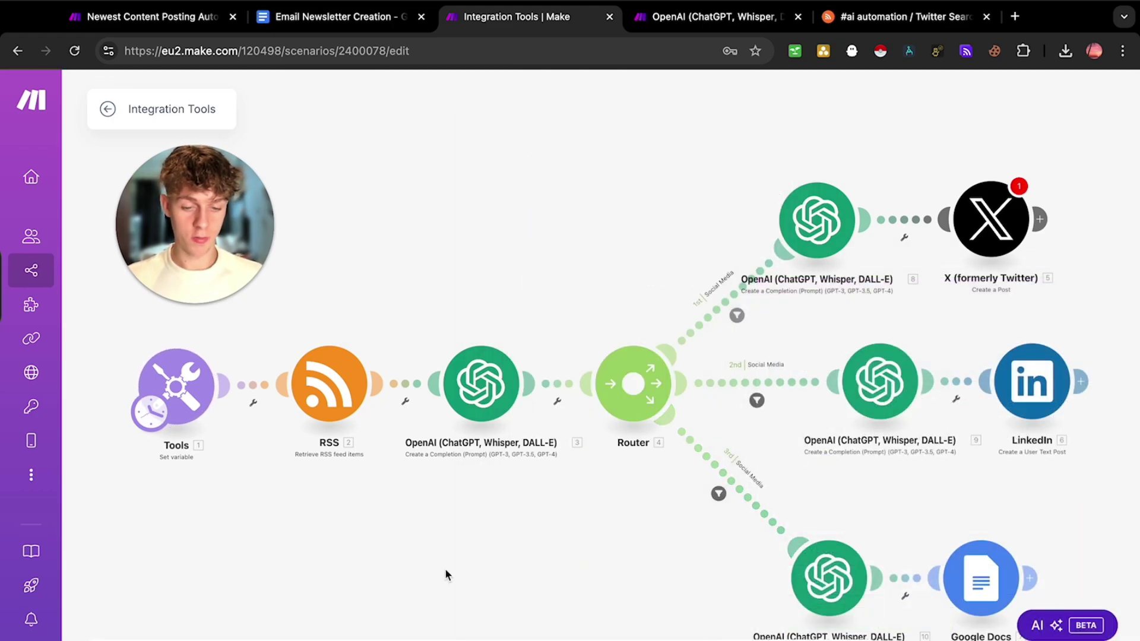
Check the value of the Social Media variable in the Tools module and try to run the scenario
click(177, 386)
click(318, 429)
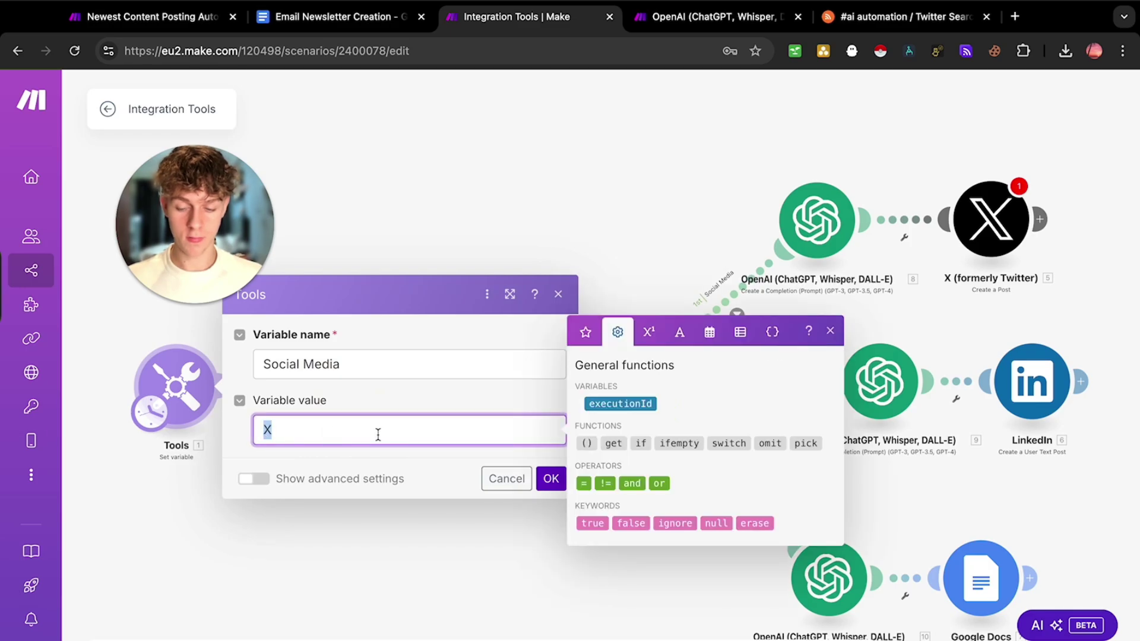
click(547, 479)
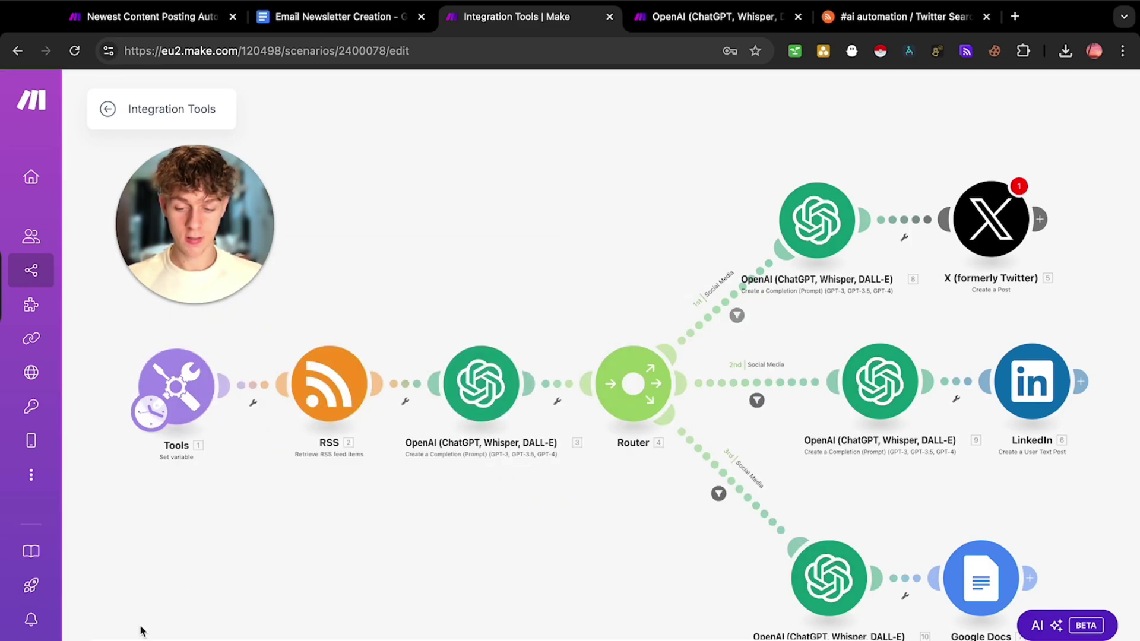
click(140, 629)
click(691, 446)
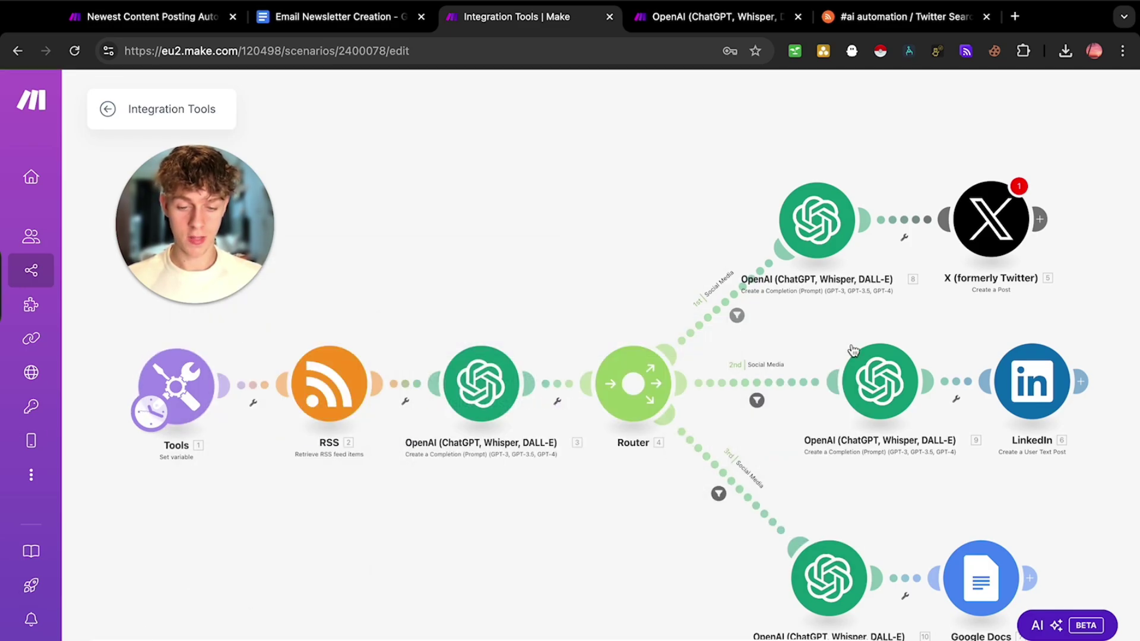
Unlink the X module from the OpenAI module before it and run the scenario once
right_click(905, 220)
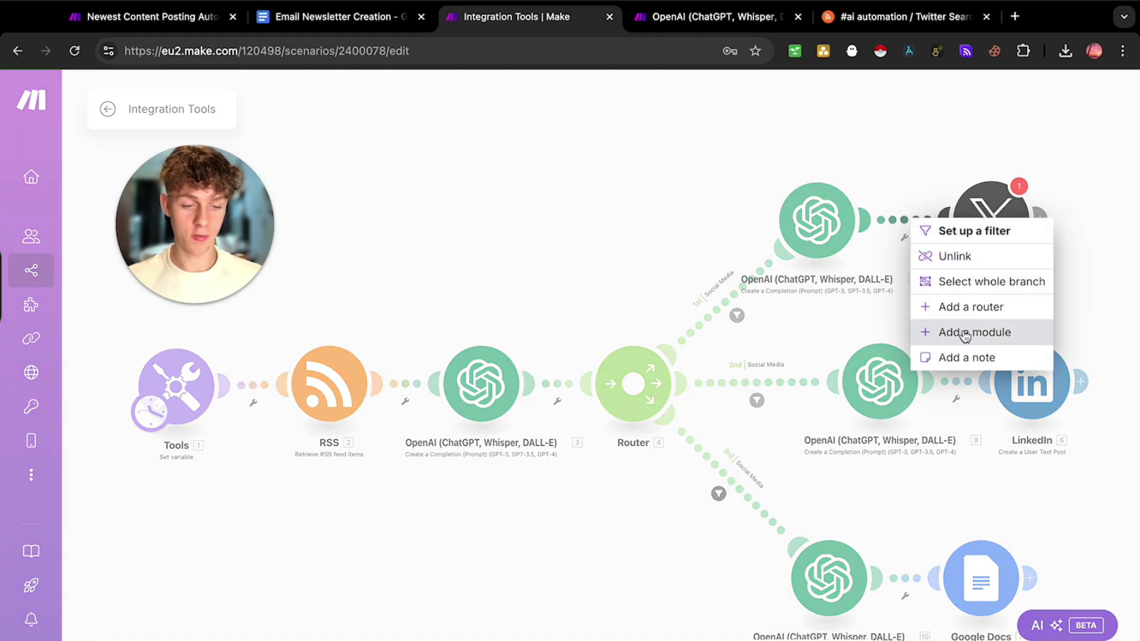
click(965, 256)
click(154, 625)
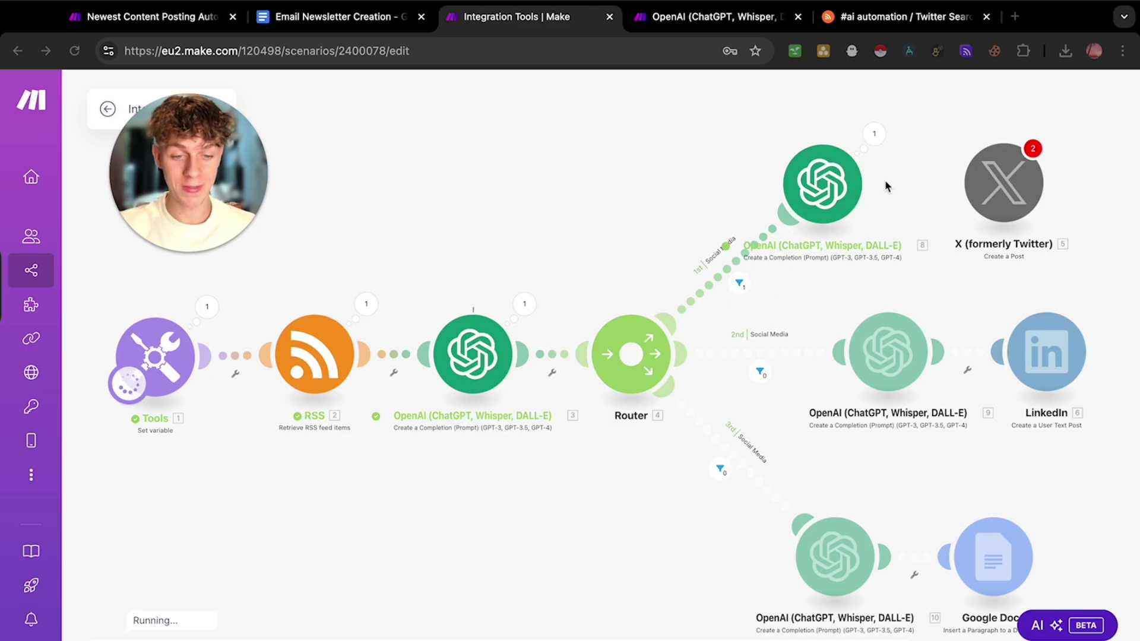
Examine the output of Operation 2 in the X branch's OpenAI module, including the message content under its choices
click(874, 133)
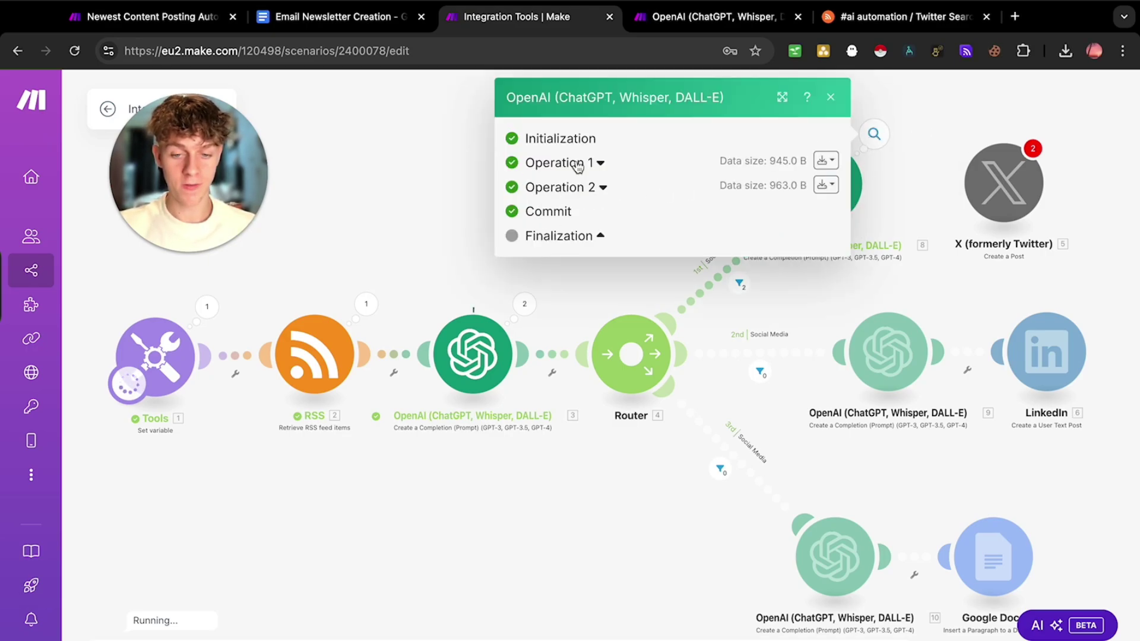
click(584, 189)
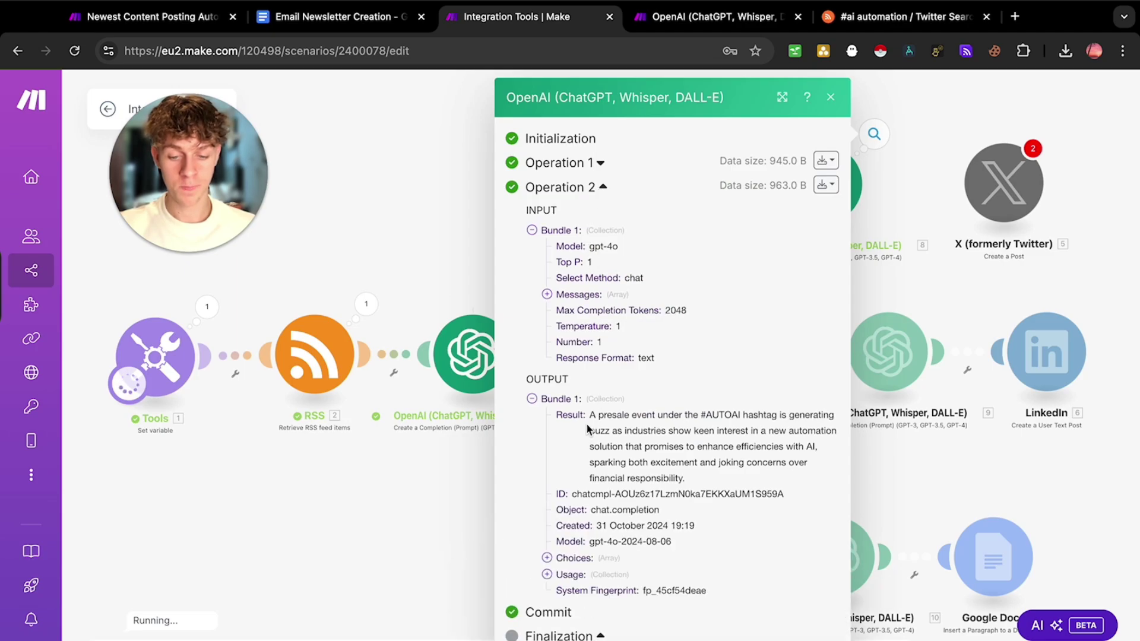
click(547, 559)
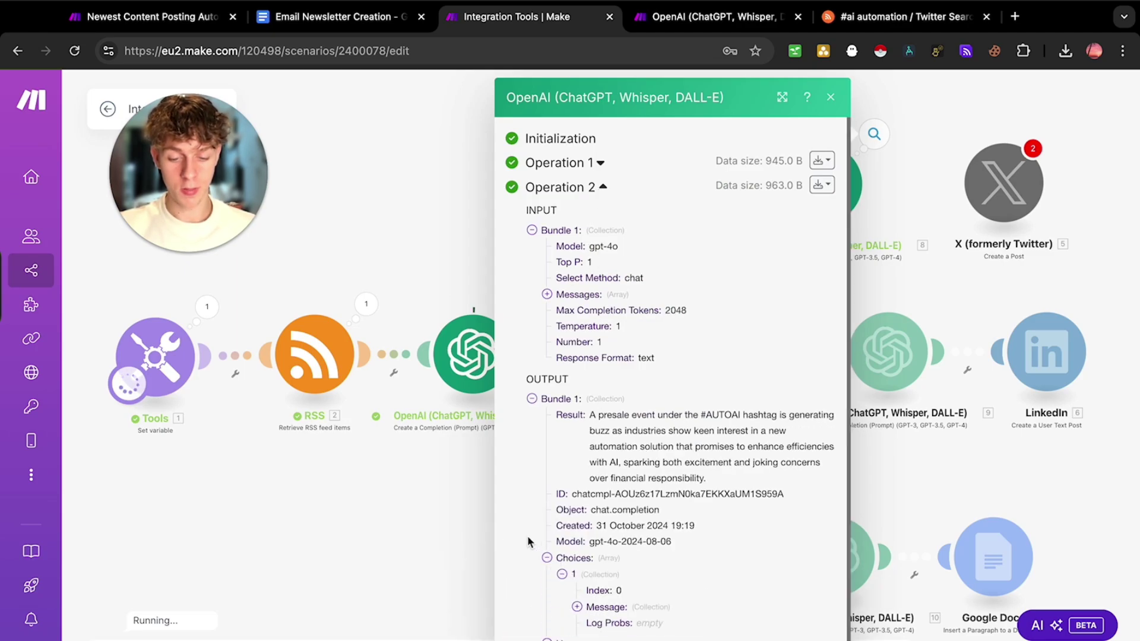
scroll(565, 573, down, 1)
click(577, 574)
scroll(537, 561, down, 2)
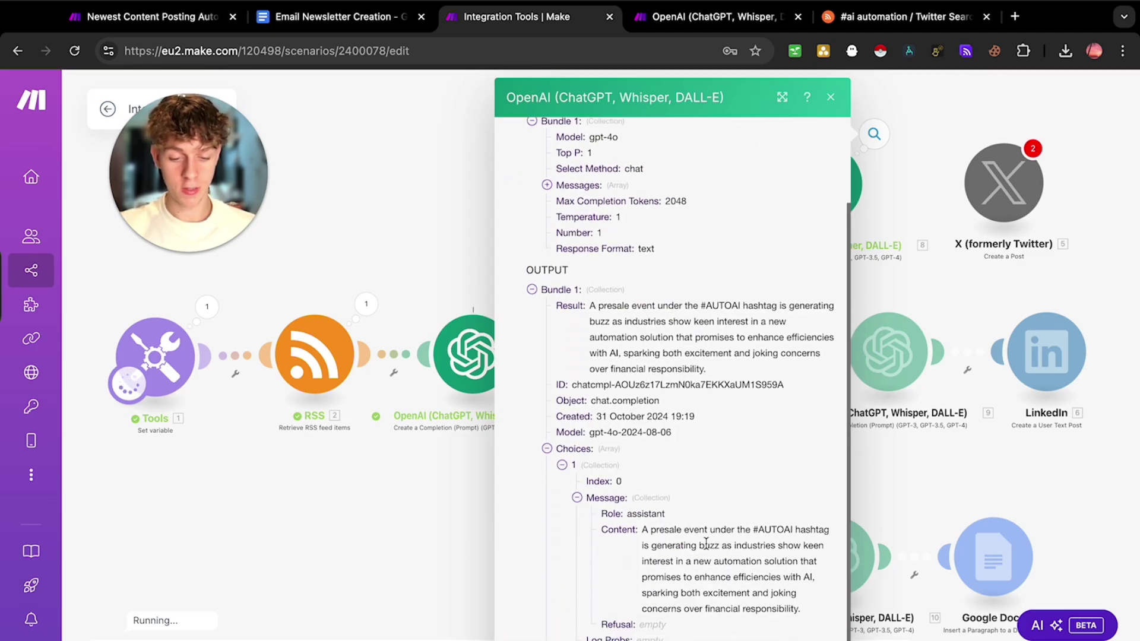
drag(664, 529, 787, 527)
click(477, 459)
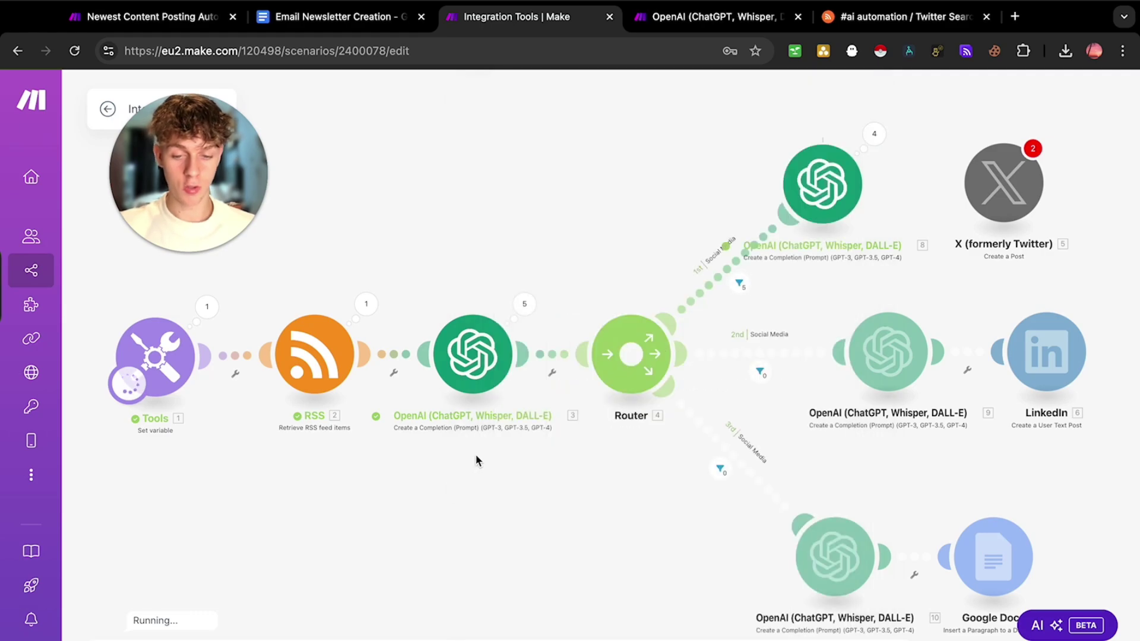